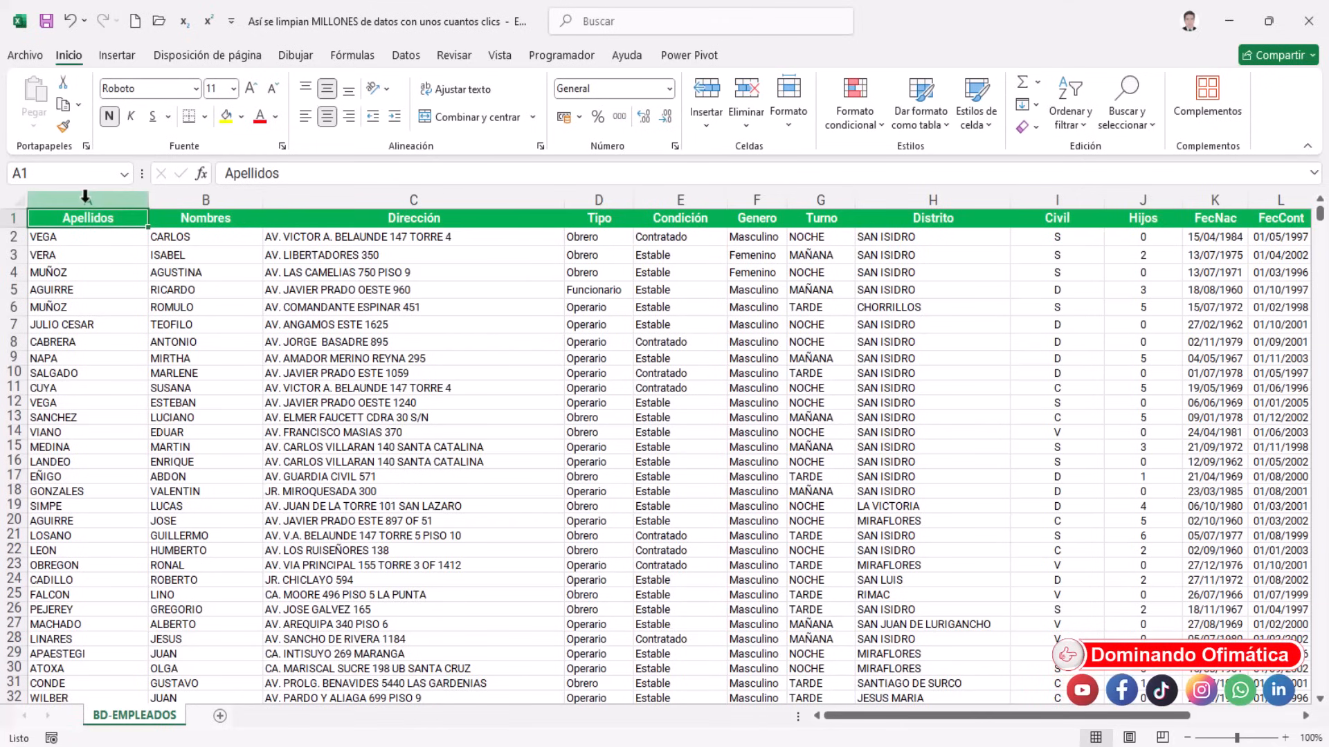
Replace the column D heading Tipo with Cargo and return to the top of the sheet
click(86, 201)
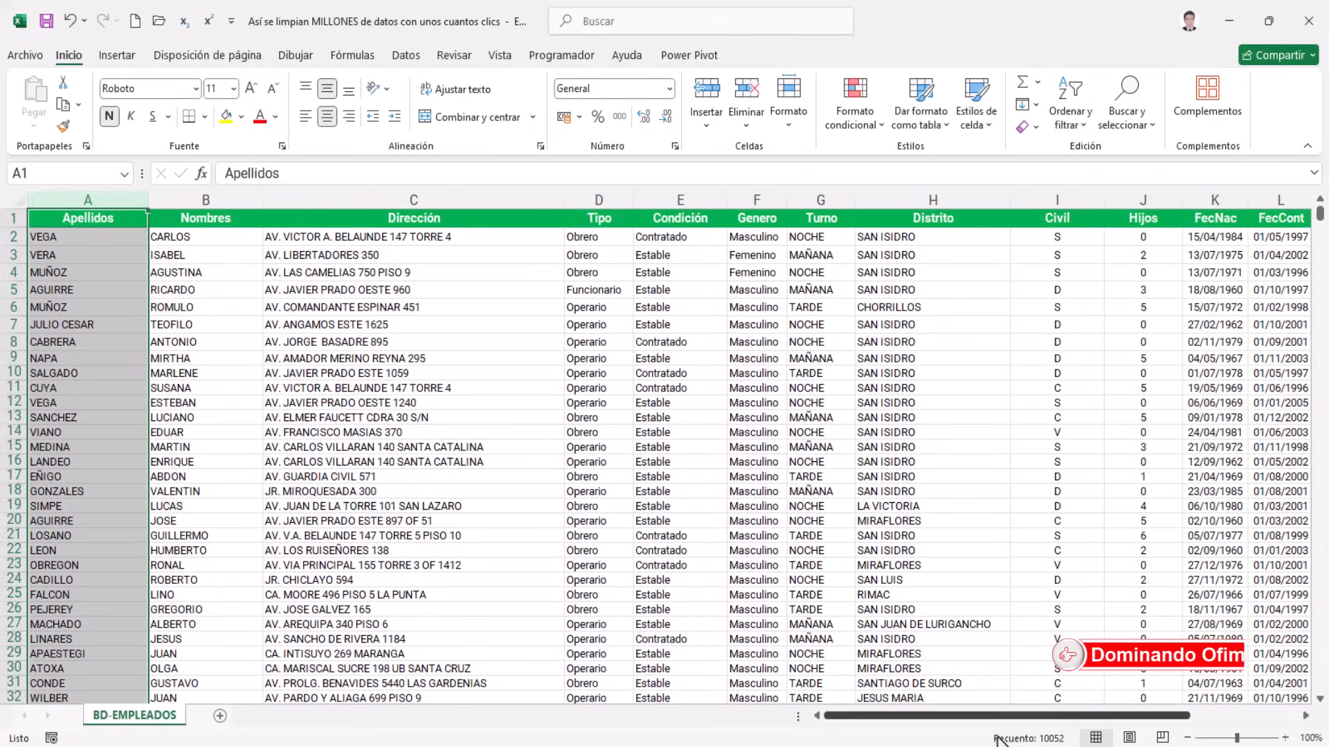
click(170, 254)
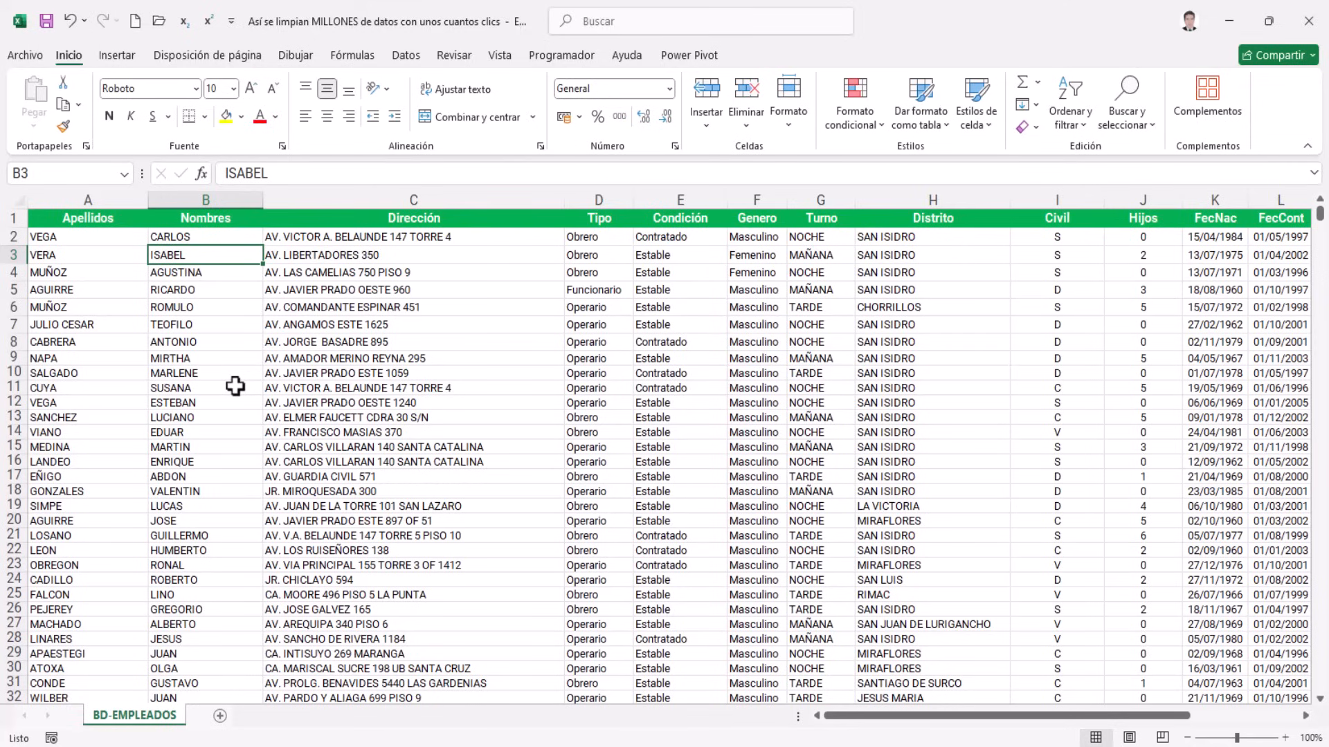
key(ctrl+Home)
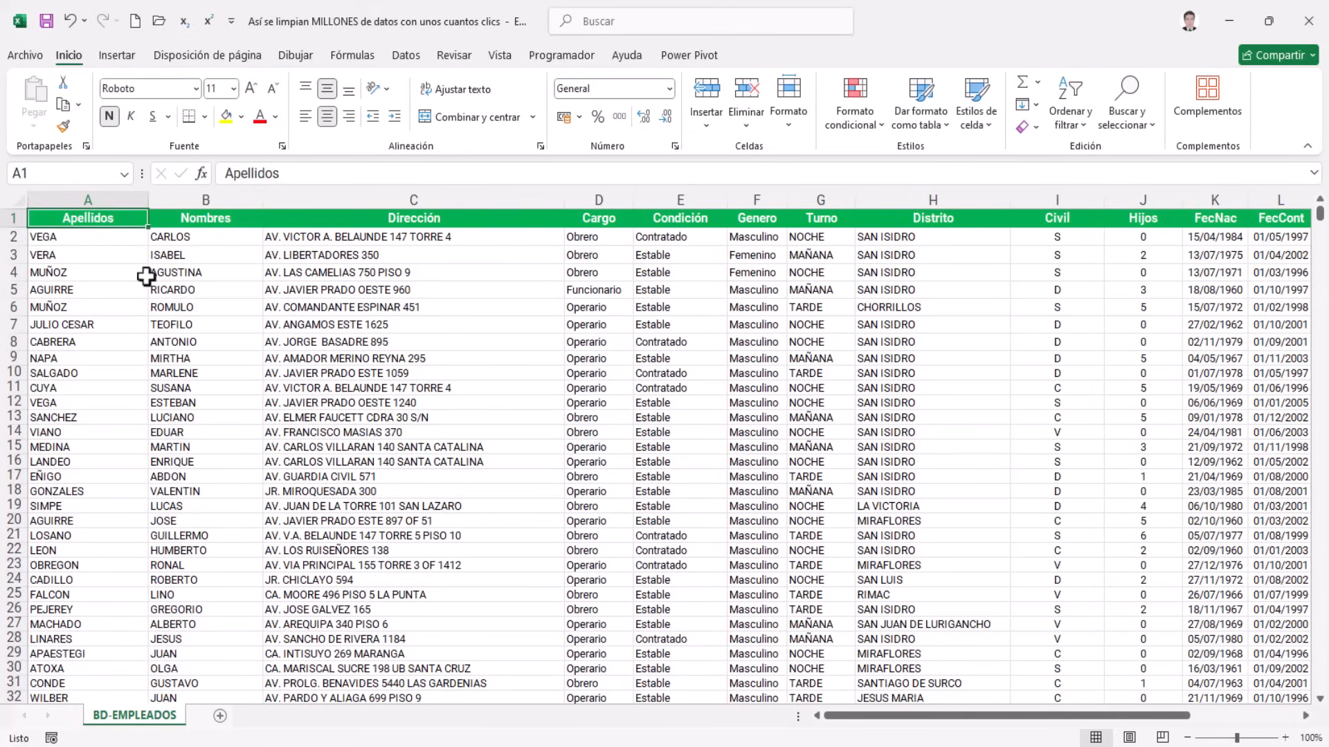
Review the Apellidos, Nombres, Cargo through Genero, and Email columns of the employee table
click(105, 199)
shift+click(196, 191)
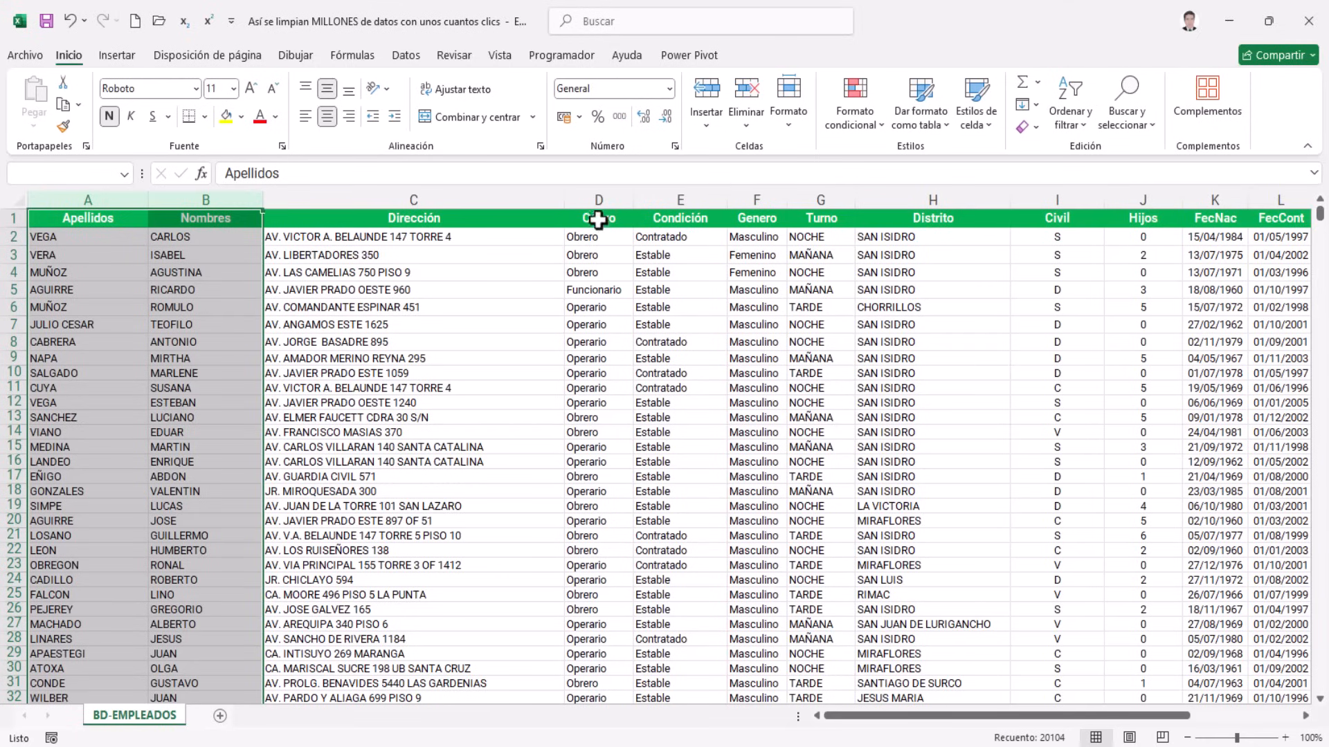
click(597, 196)
drag(598, 196, 750, 200)
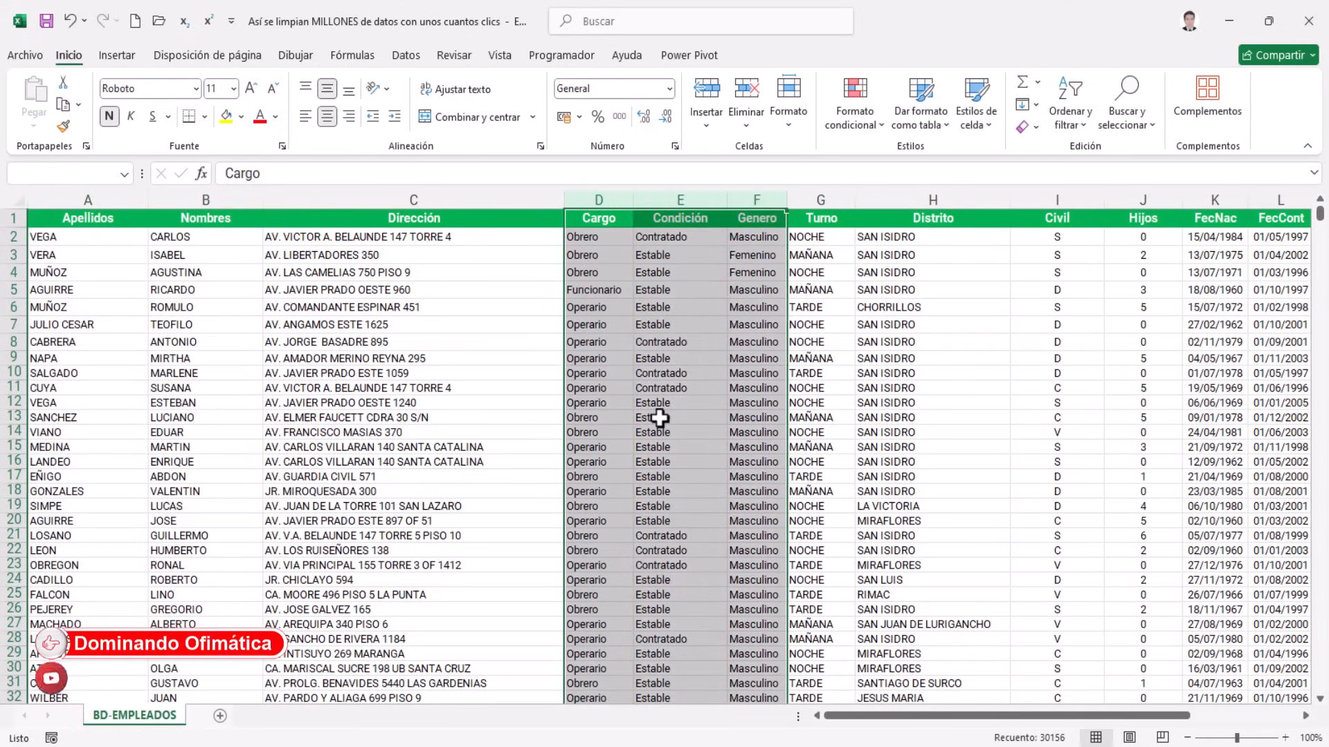
key(Down)
key(Right)
key(Right)
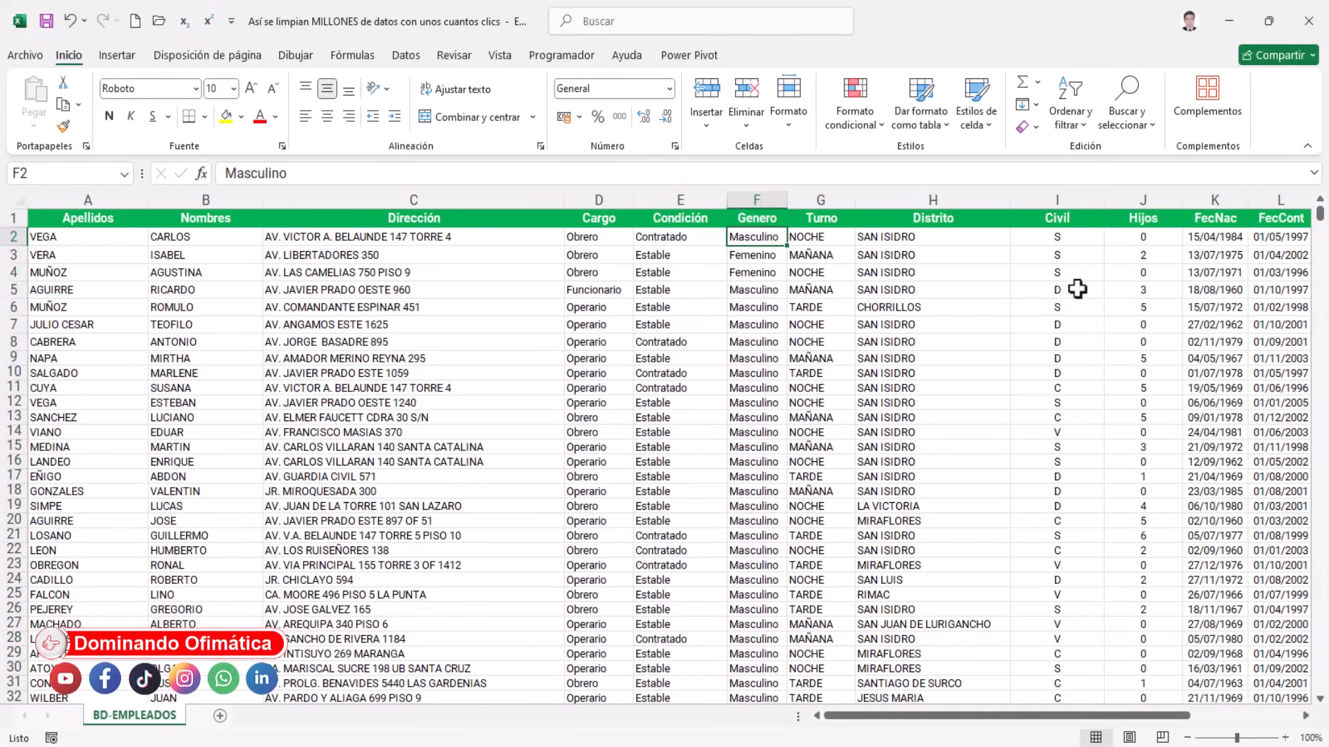
drag(1008, 717, 1116, 716)
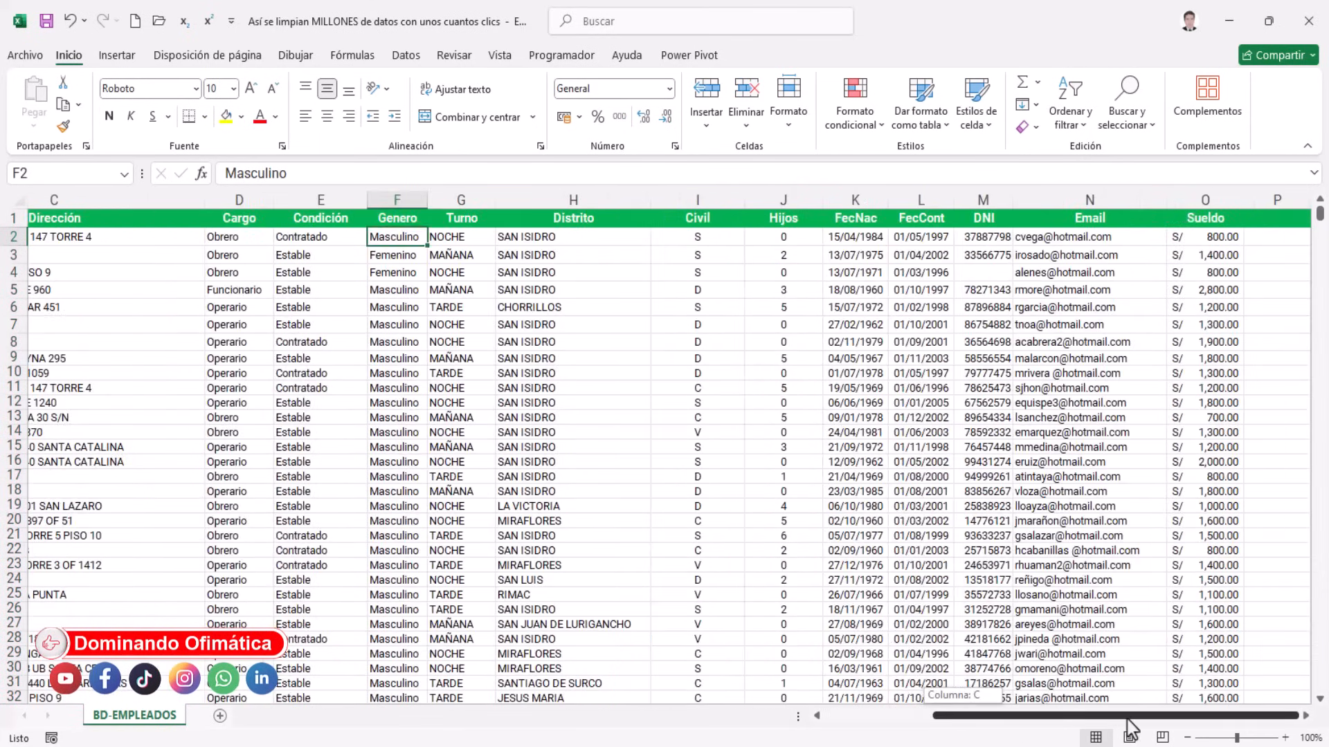
click(1089, 201)
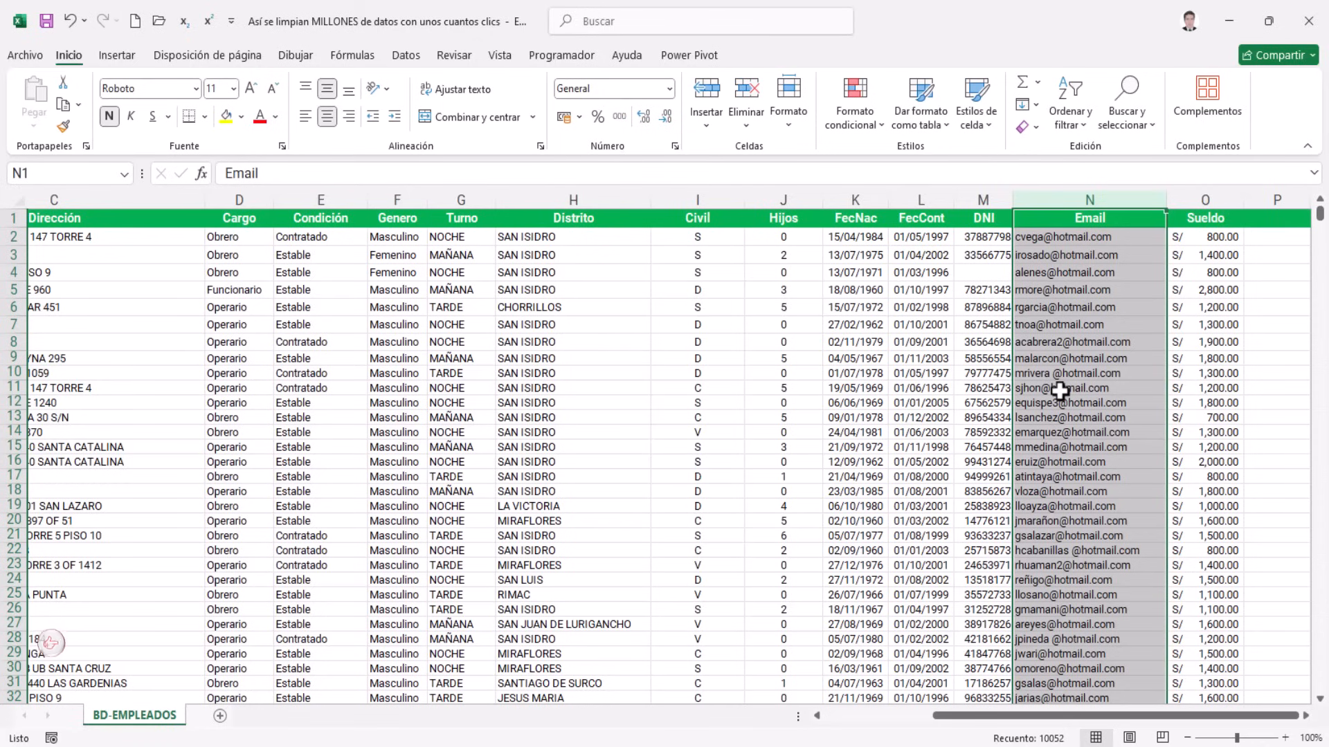
click(841, 358)
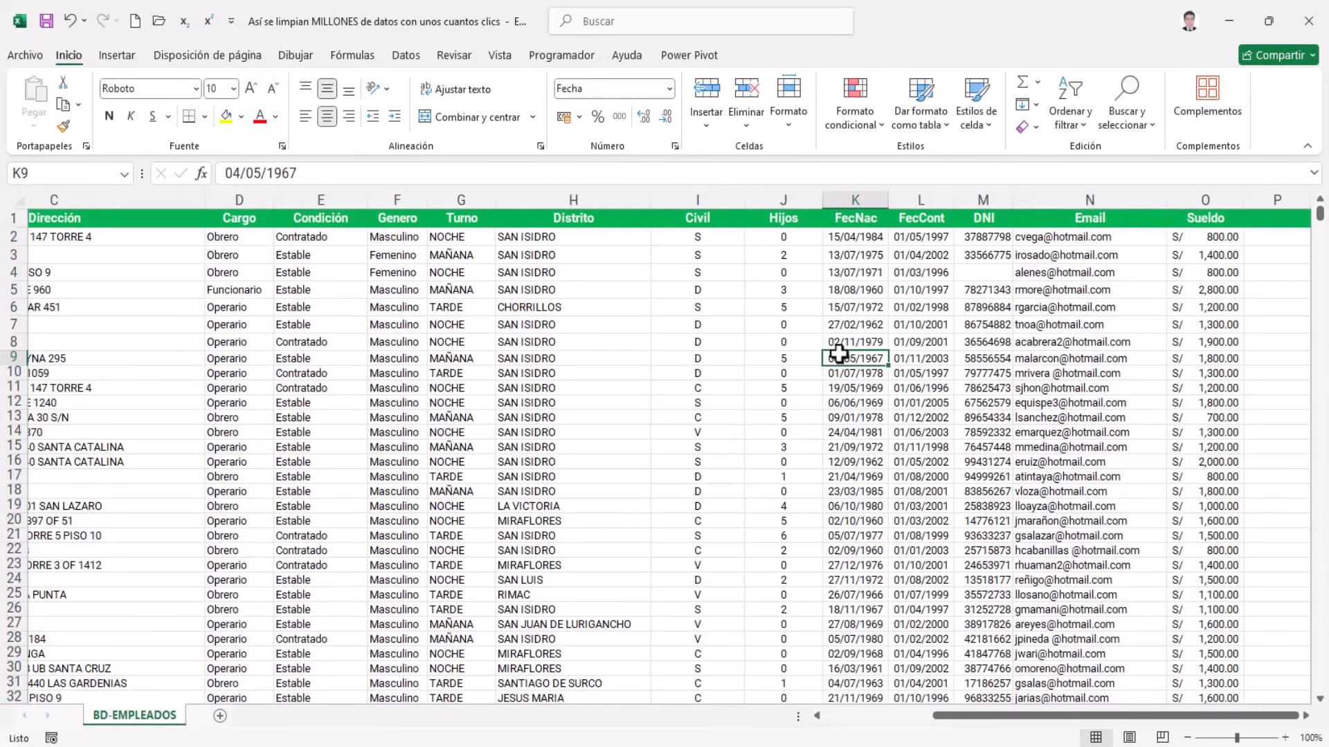
Select the whole employee data range with Ctrl+A from a cell inside it
click(89, 290)
key(Left)
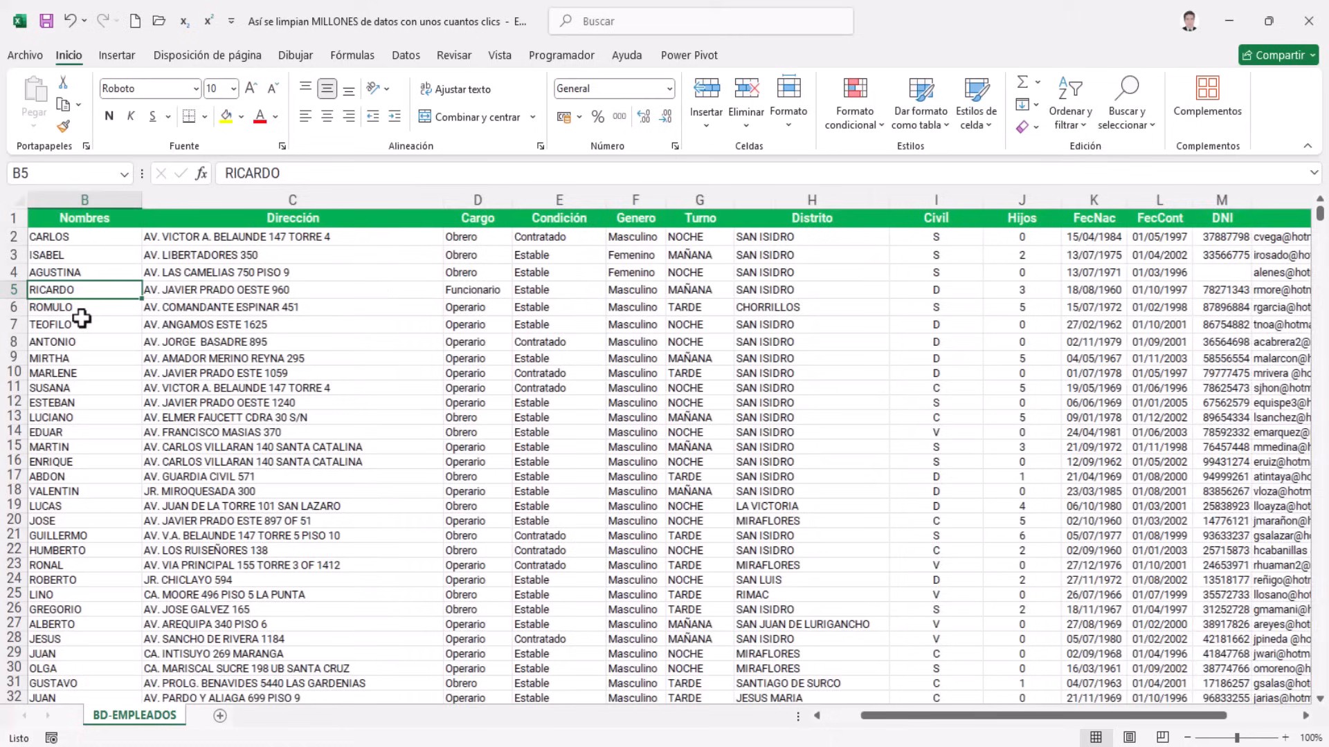
key(Left)
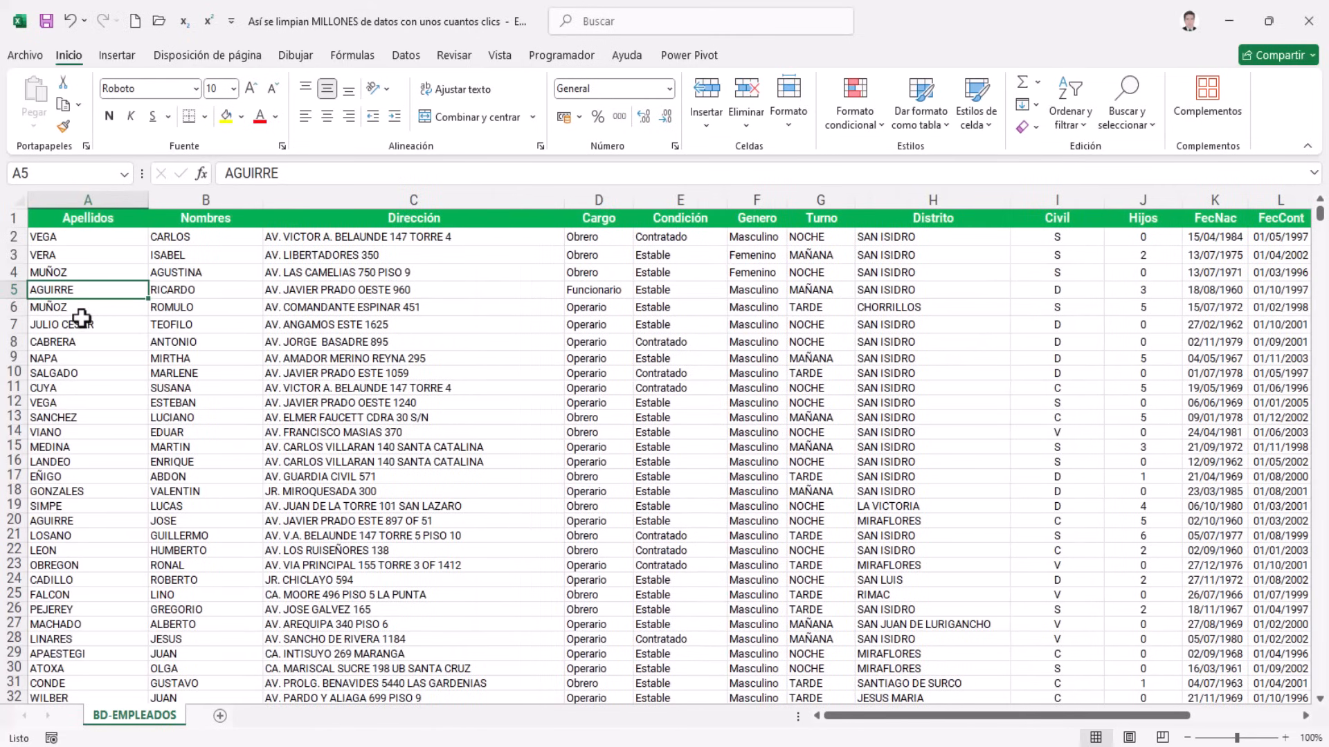
click(375, 354)
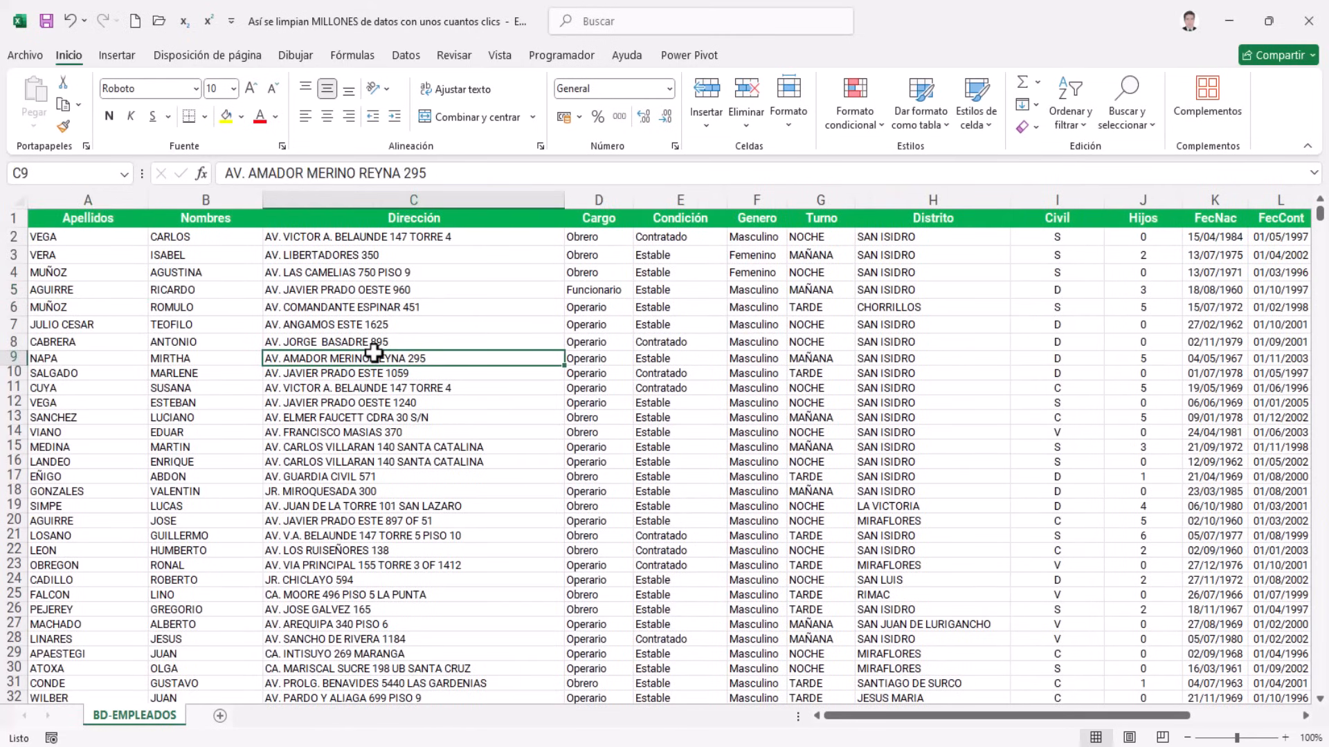
key(ctrl+a)
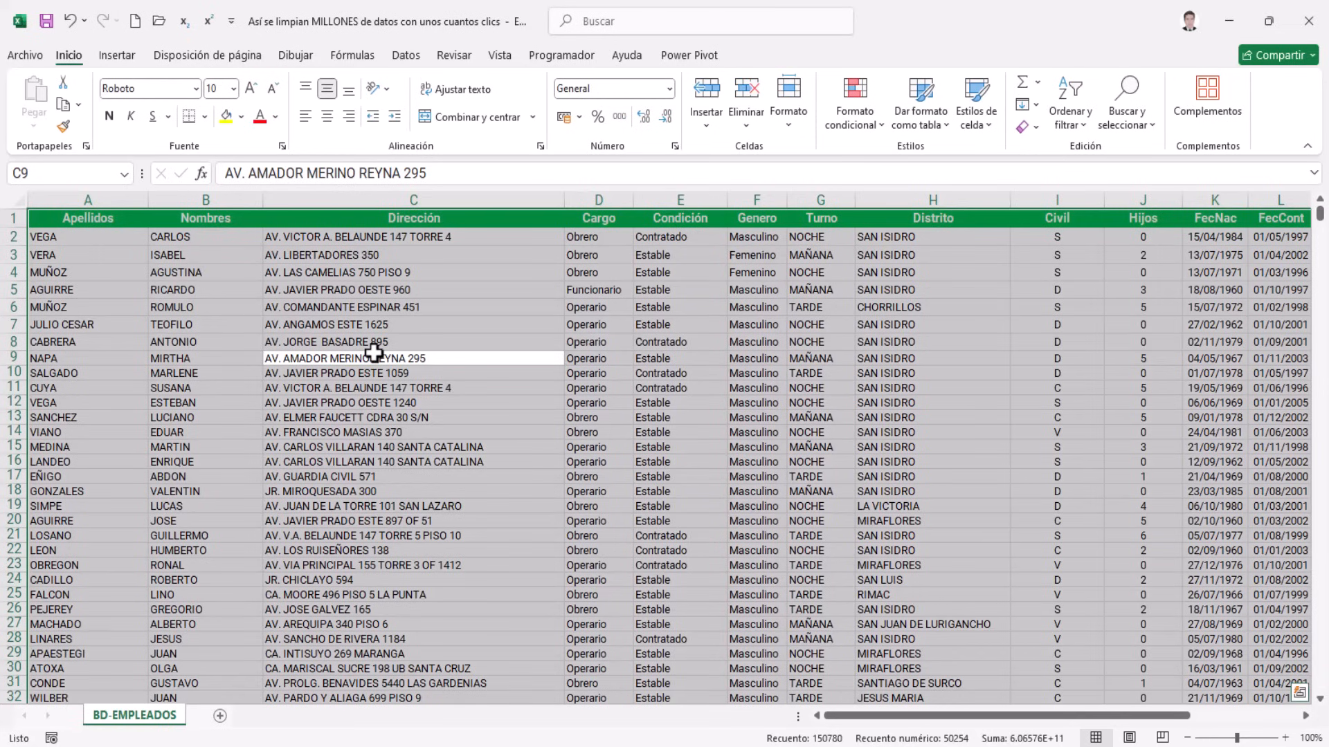
Convert the employee range into table Tabla1 with headers, then show the Datos tab
key(ctrl+t)
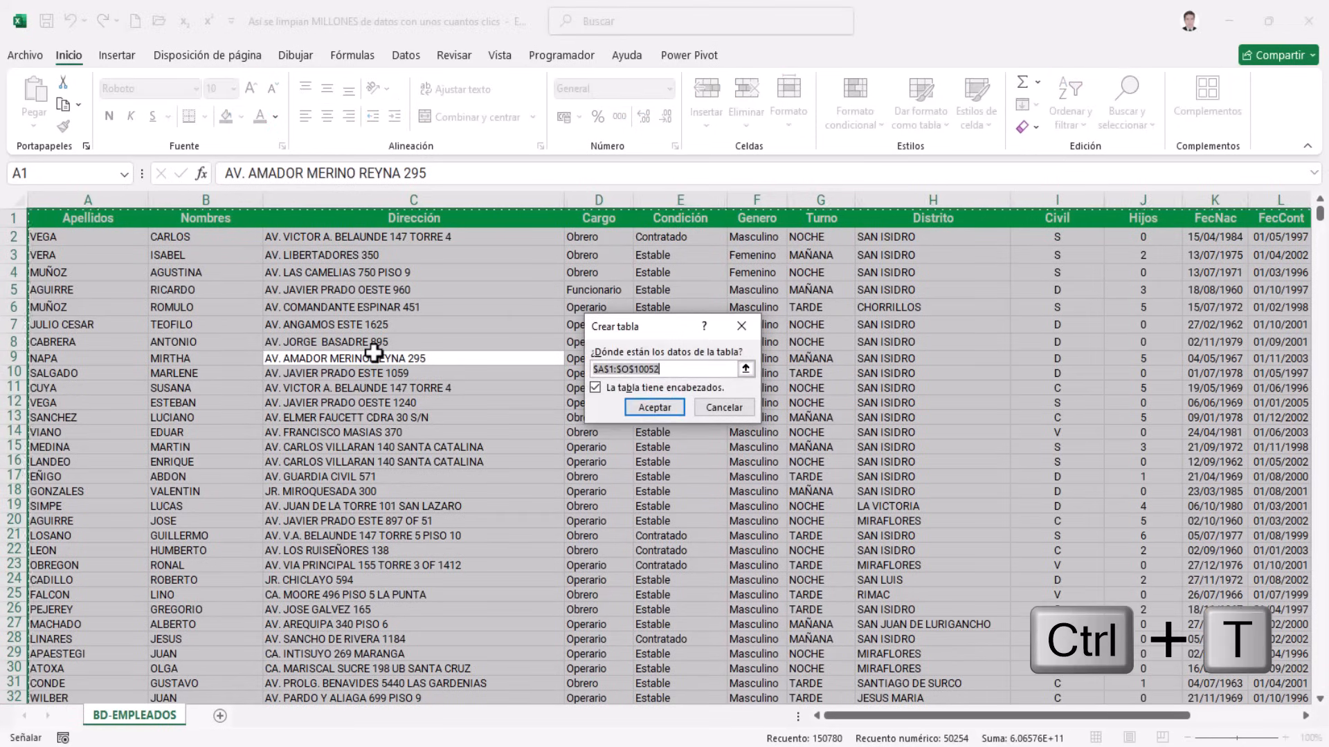
click(596, 389)
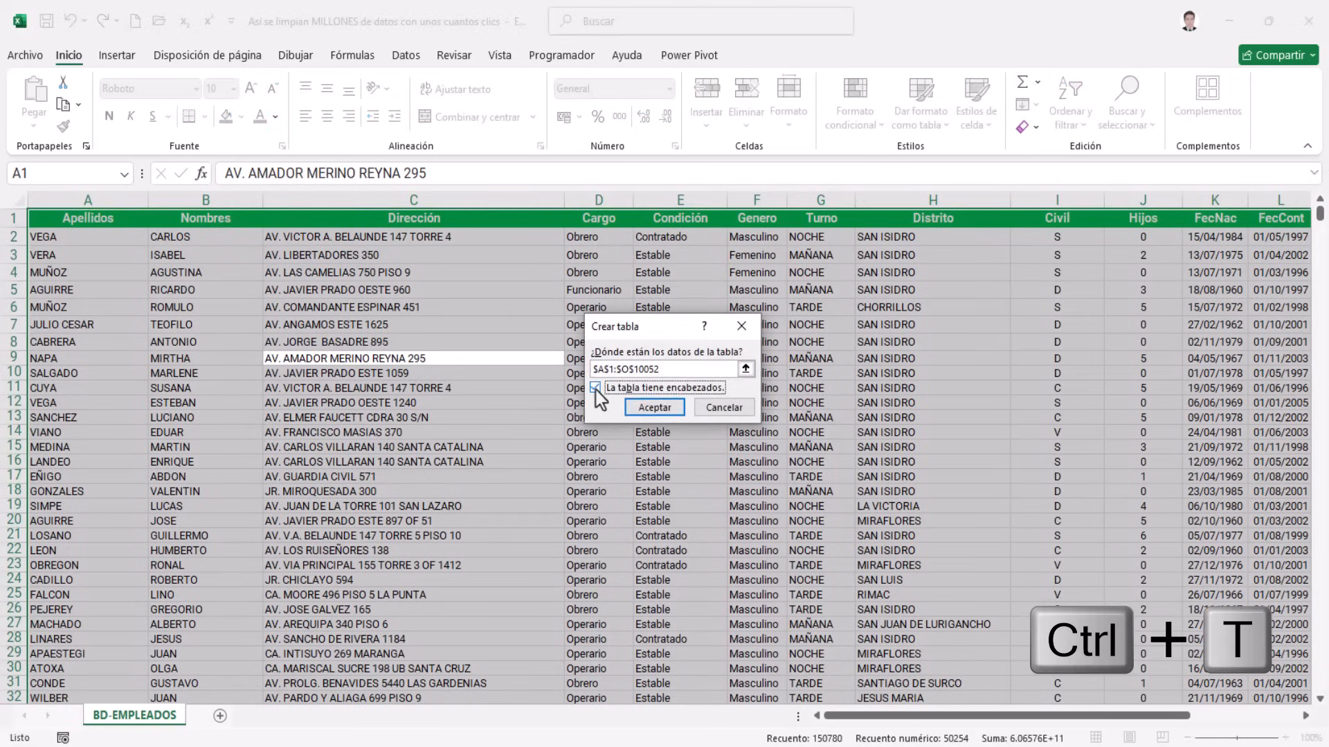
click(647, 412)
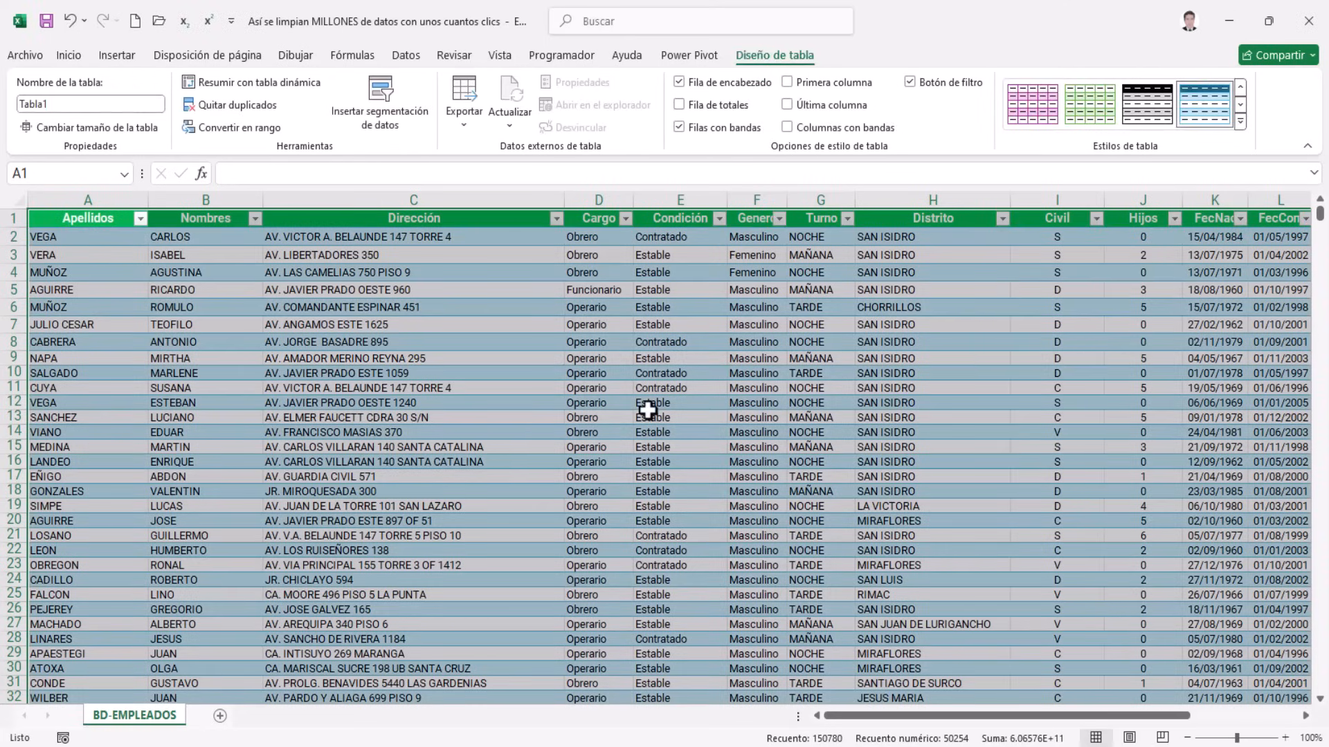
click(475, 378)
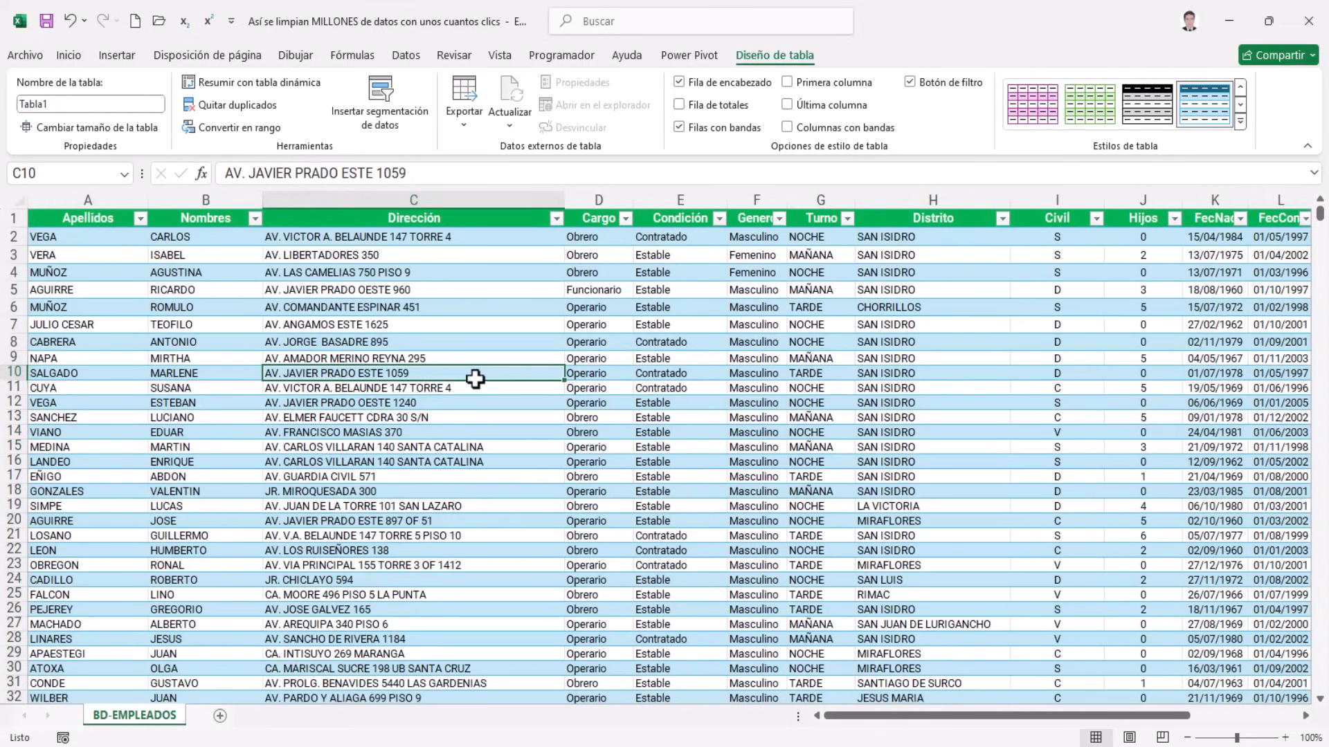
click(415, 307)
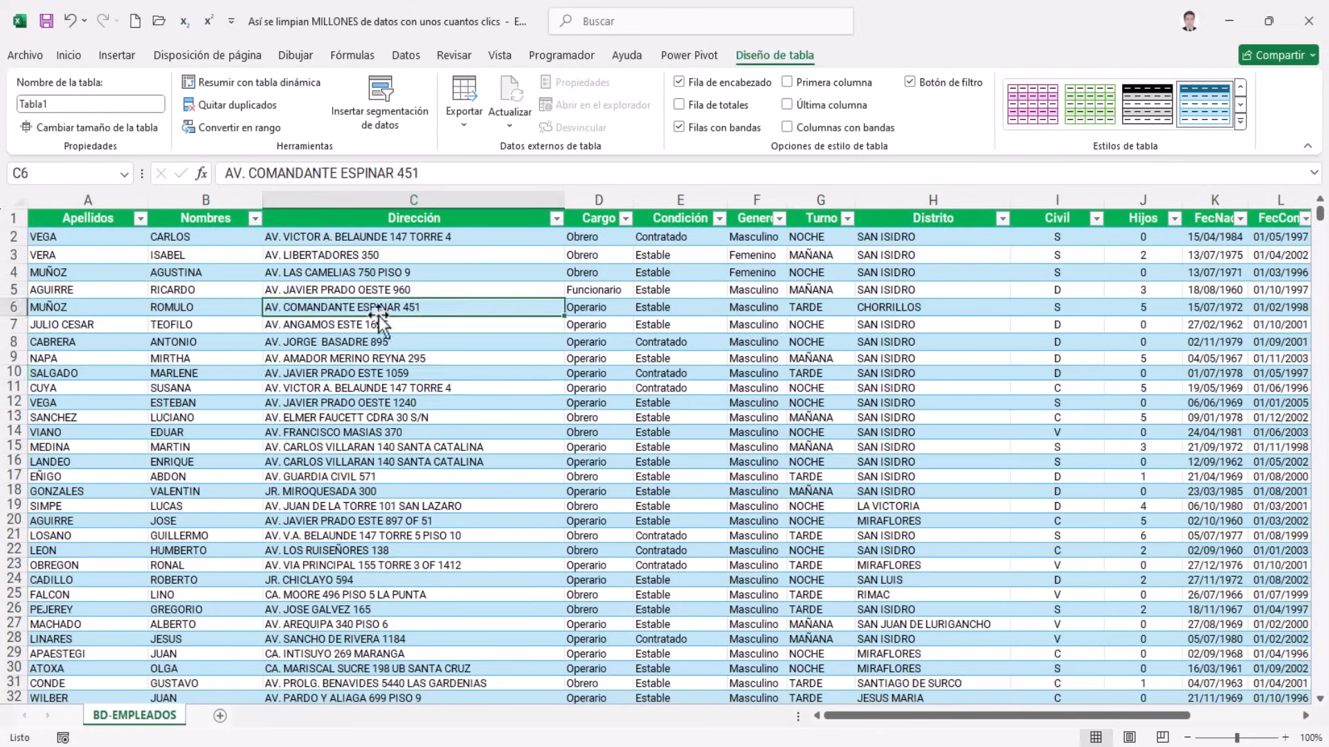
click(280, 356)
click(386, 402)
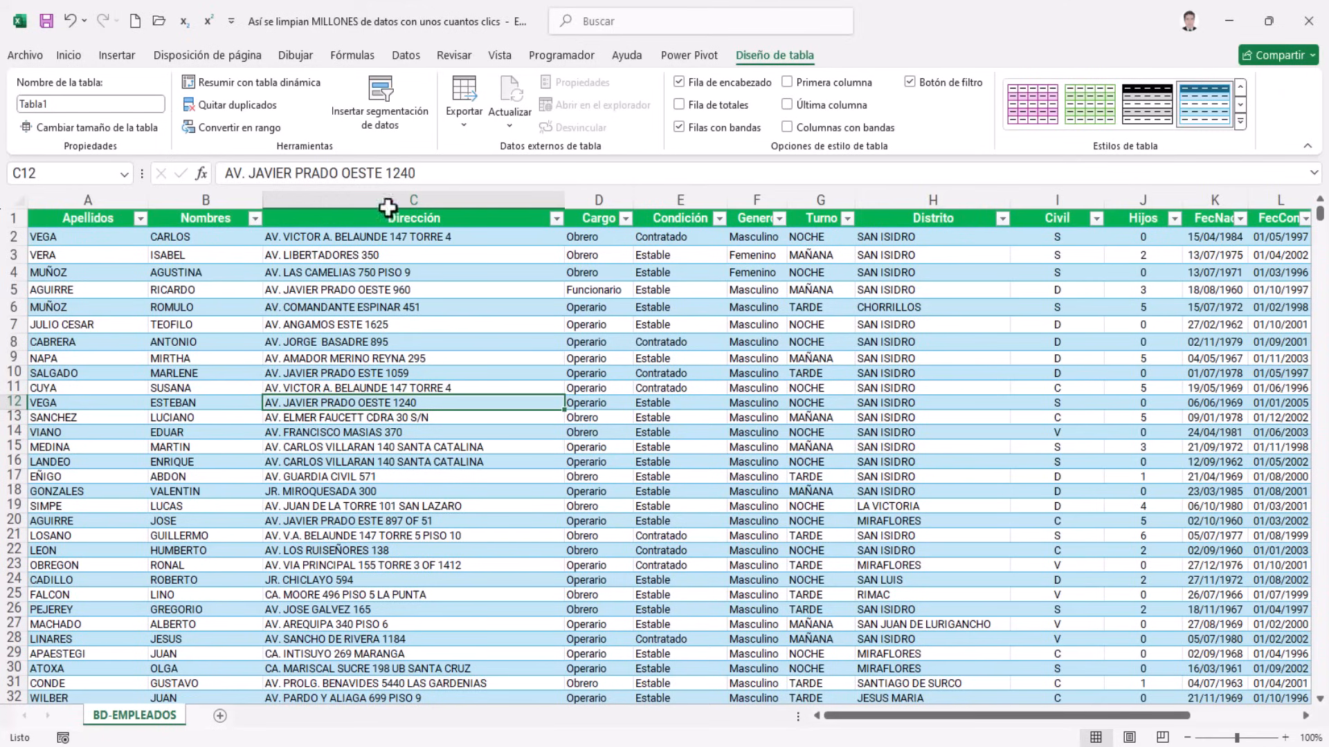
click(406, 57)
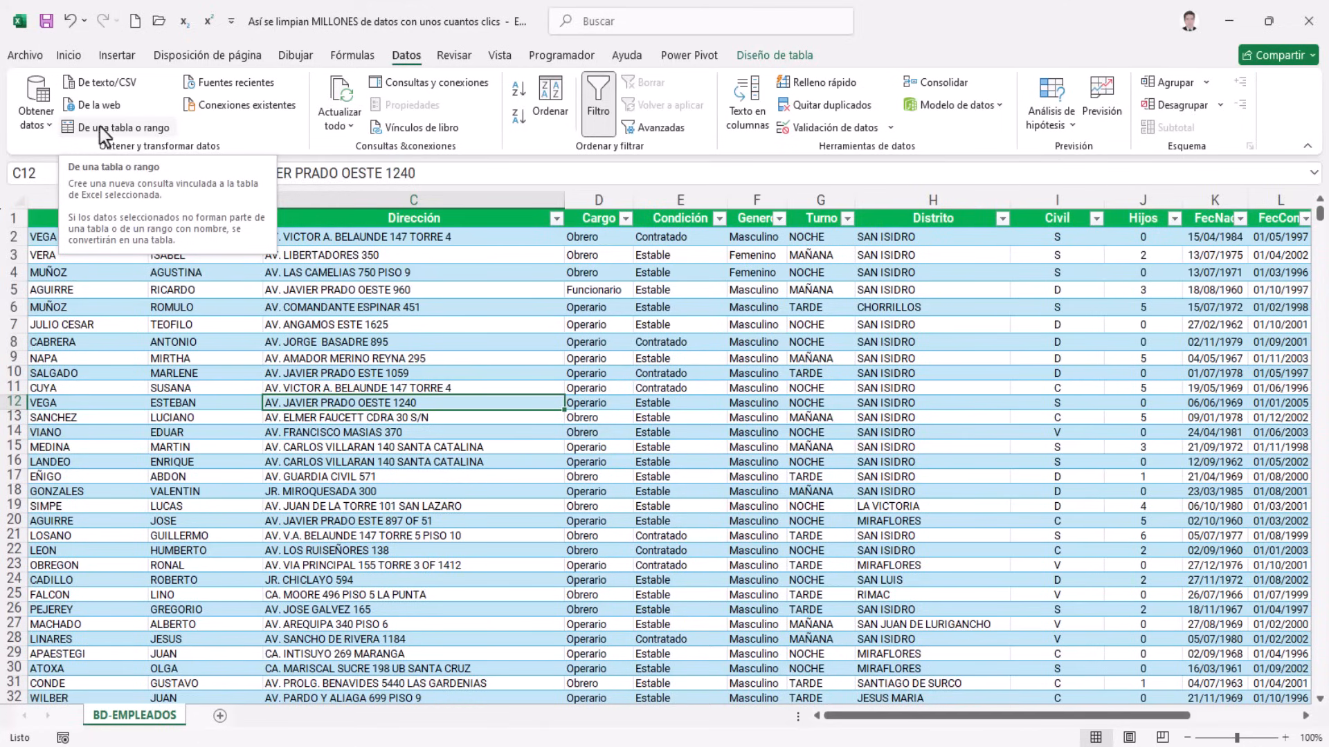
Load Tabla1 into Power Query Editor using De una tabla o rango
click(118, 130)
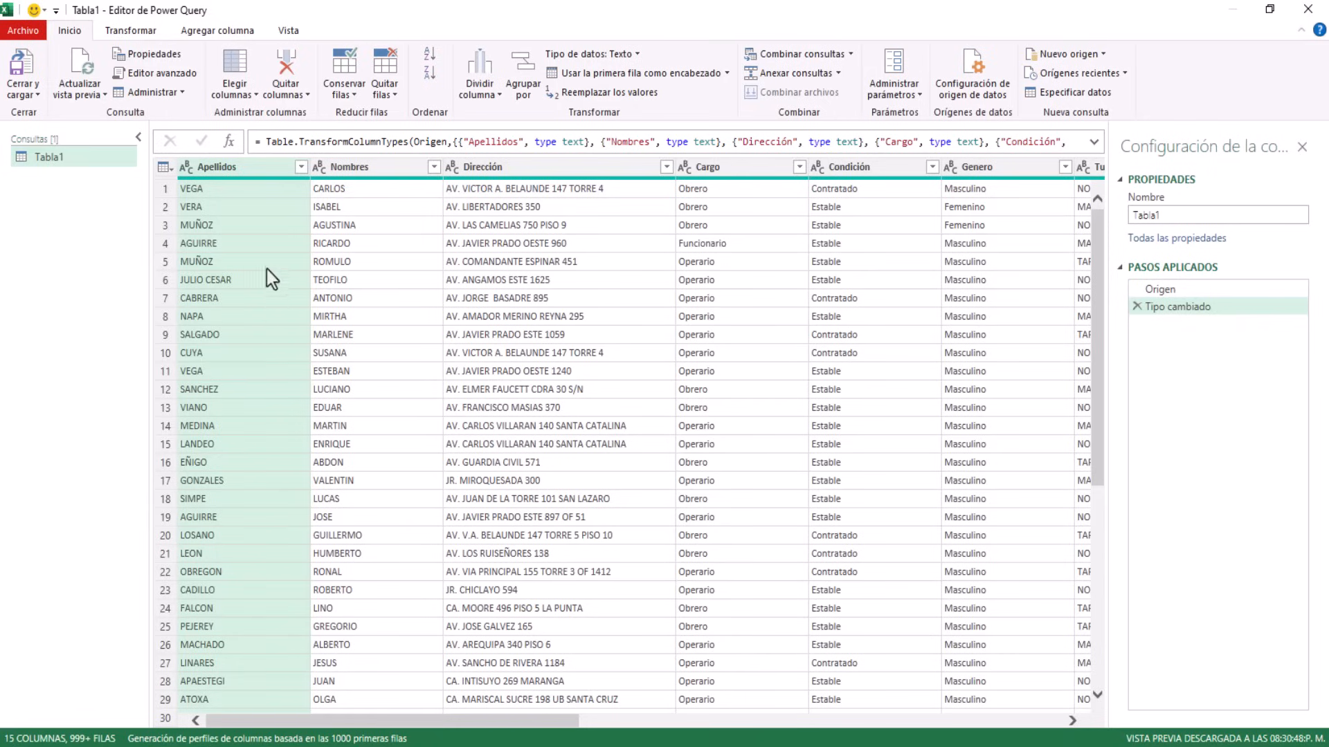
Move the Apellidos column to the right of Nombres so Nombres comes first
click(354, 169)
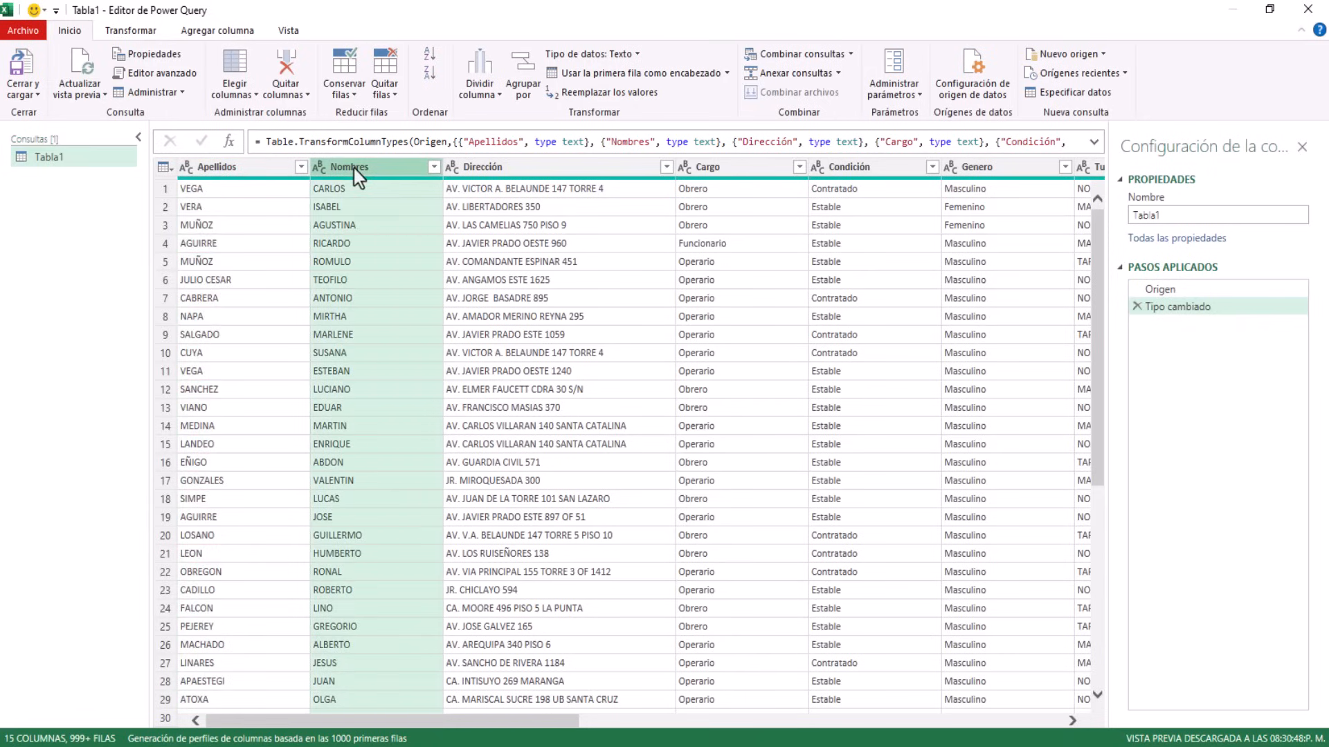
click(266, 168)
click(345, 167)
click(250, 169)
click(339, 168)
click(215, 170)
drag(215, 169, 445, 165)
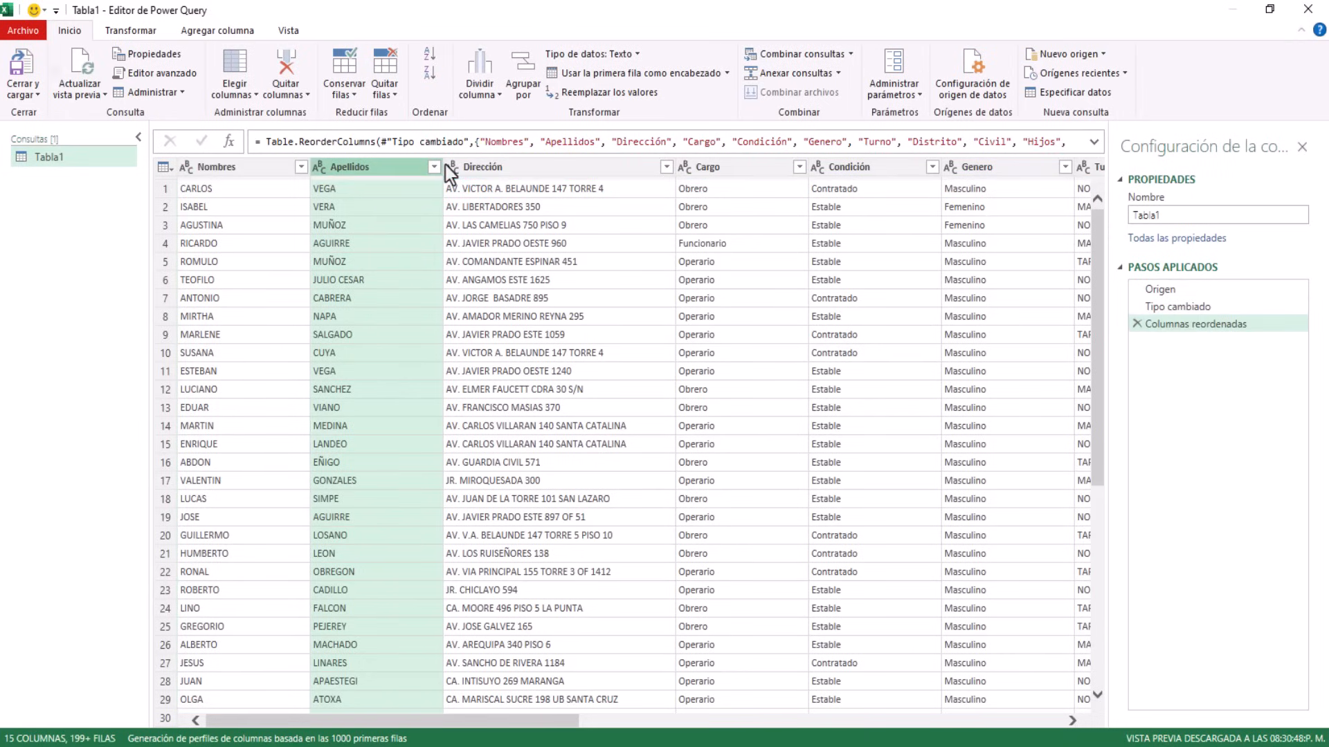
Select the Nombres and Apellidos columns together
click(221, 170)
click(352, 170)
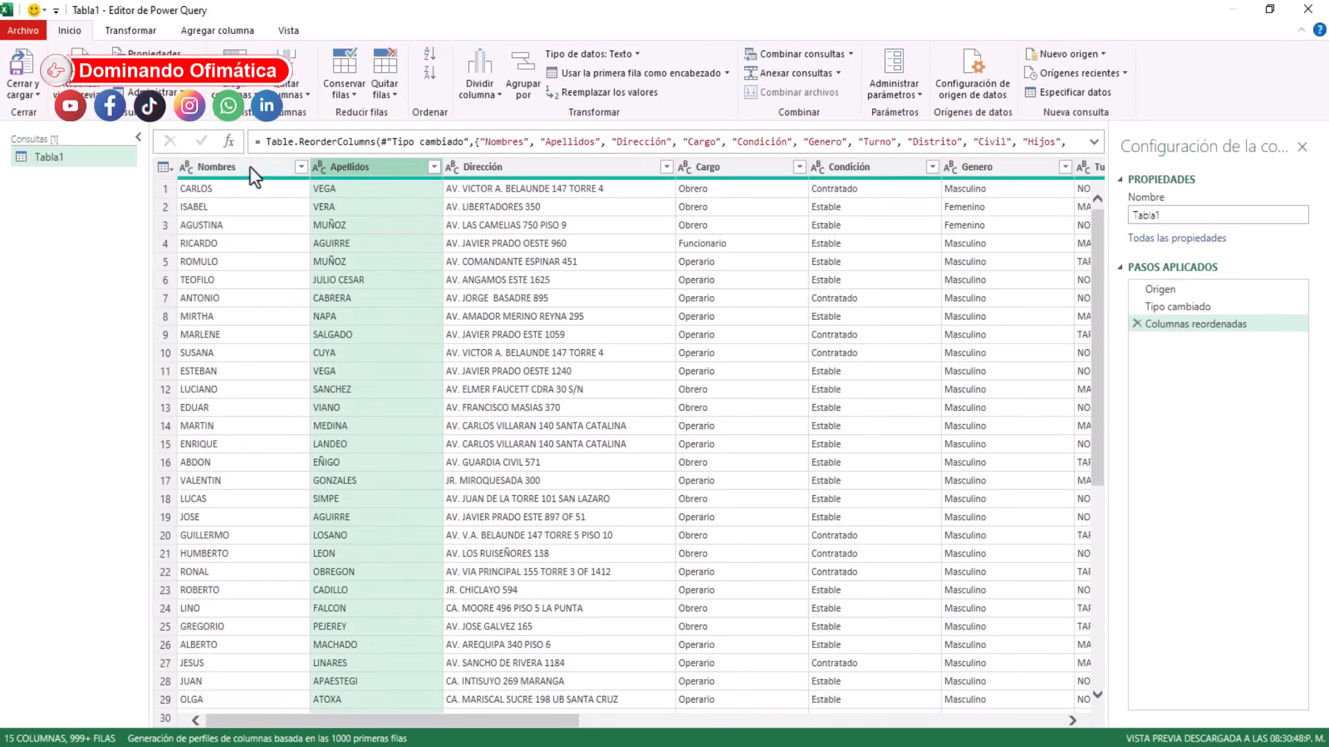
click(250, 169)
click(375, 171)
click(253, 170)
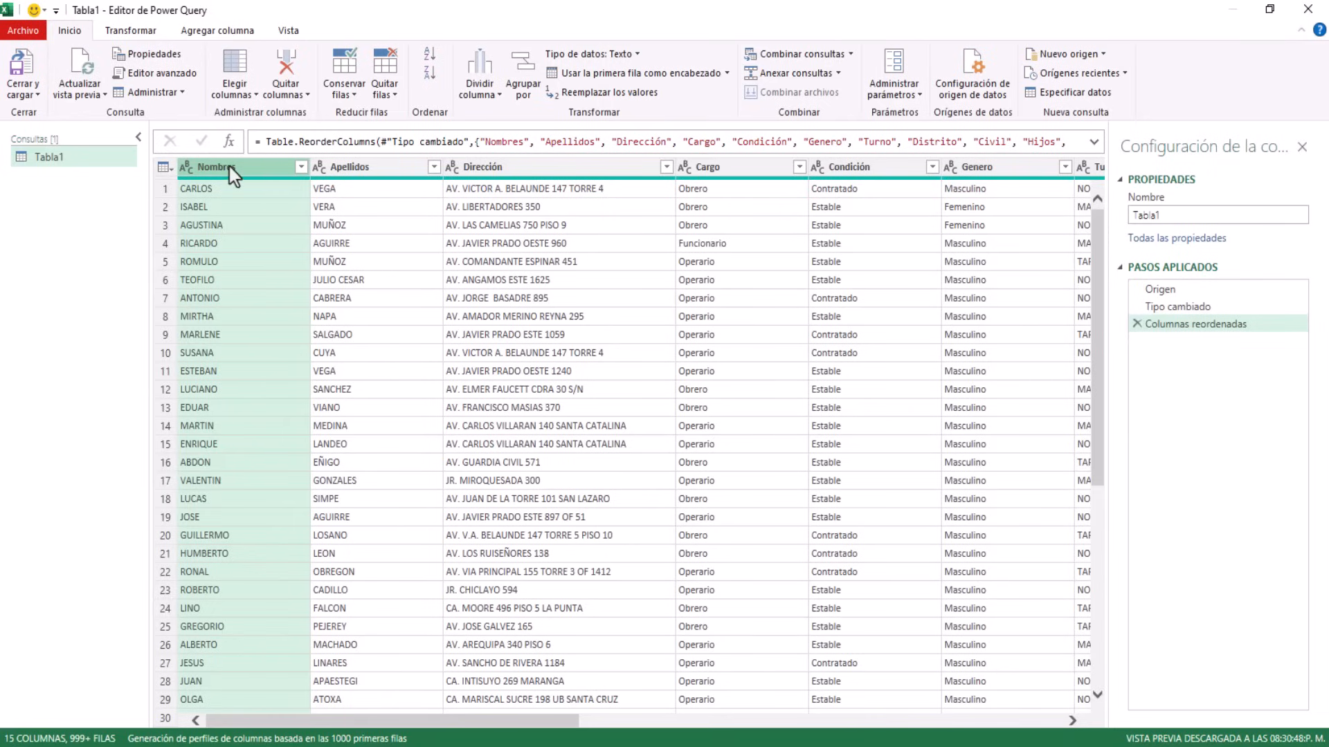
ctrl+click(365, 171)
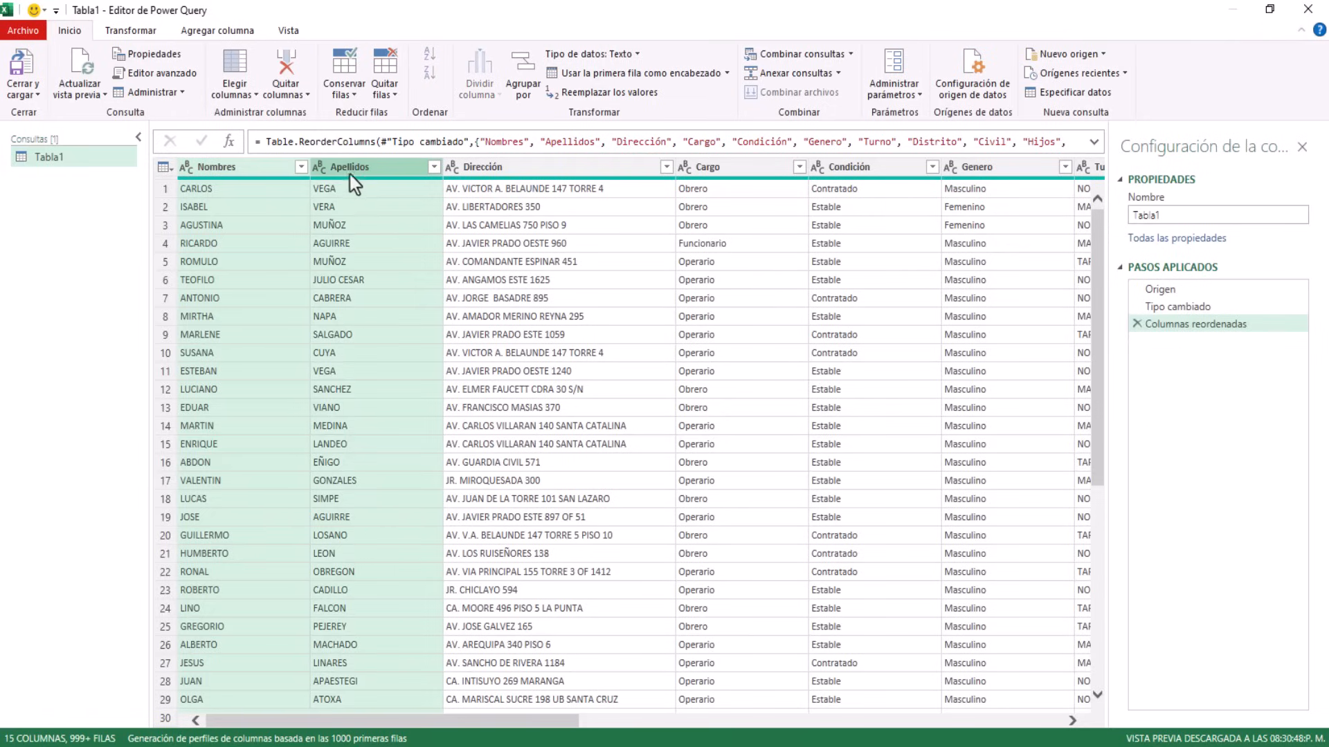
Merge Nombres and Apellidos with a Space separator into a new column named Nombre
right_click(348, 171)
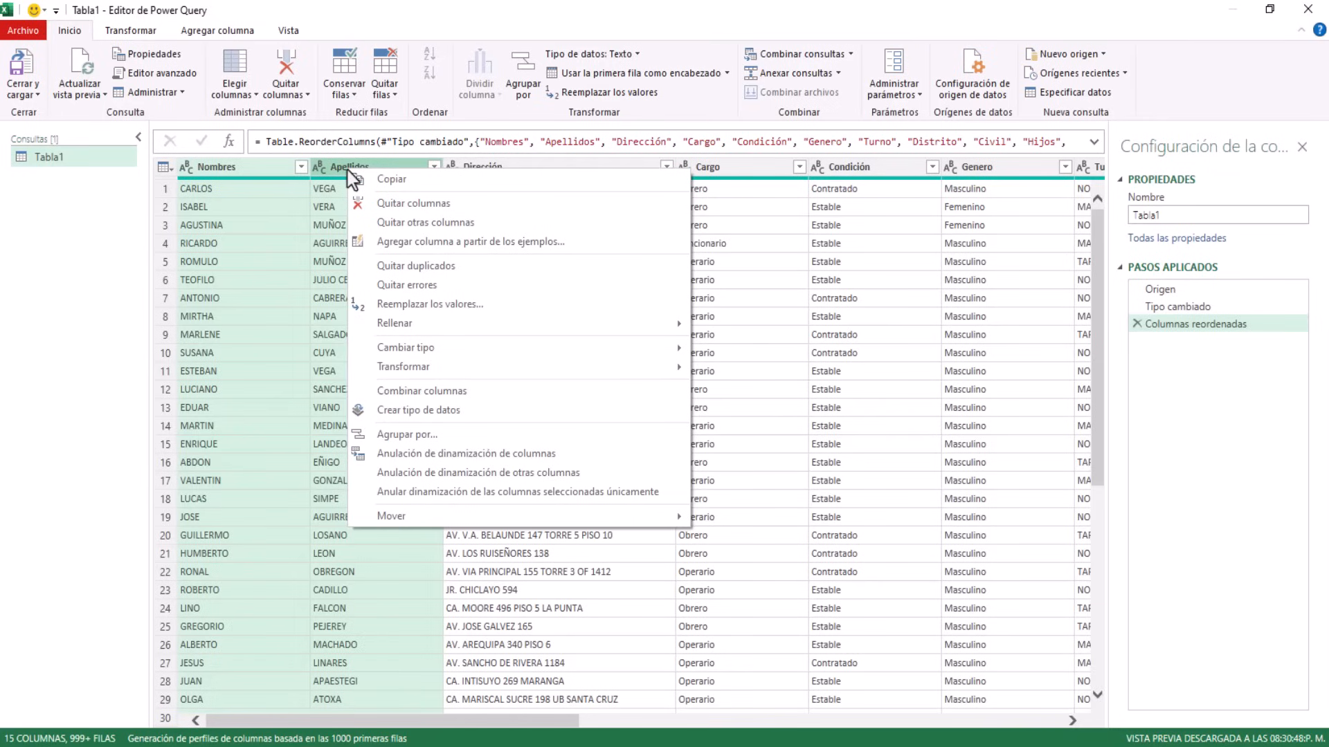
click(495, 398)
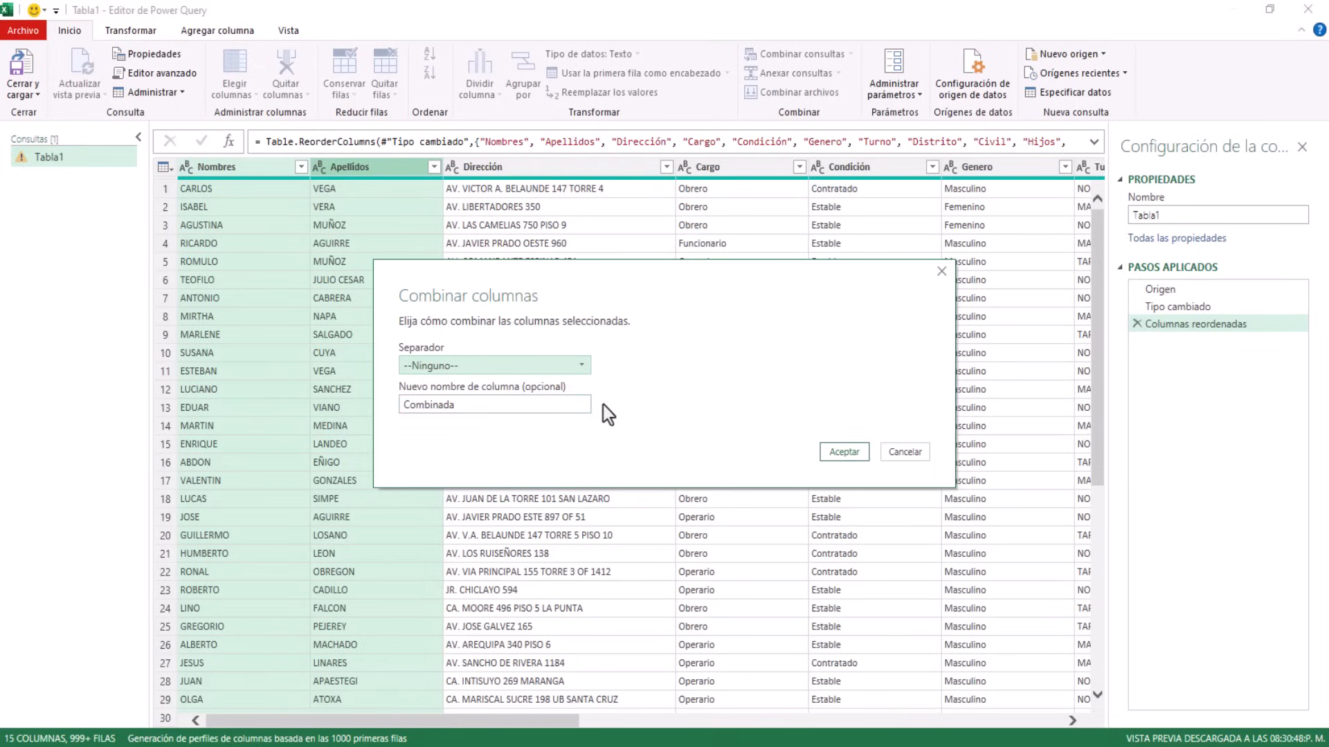
click(585, 368)
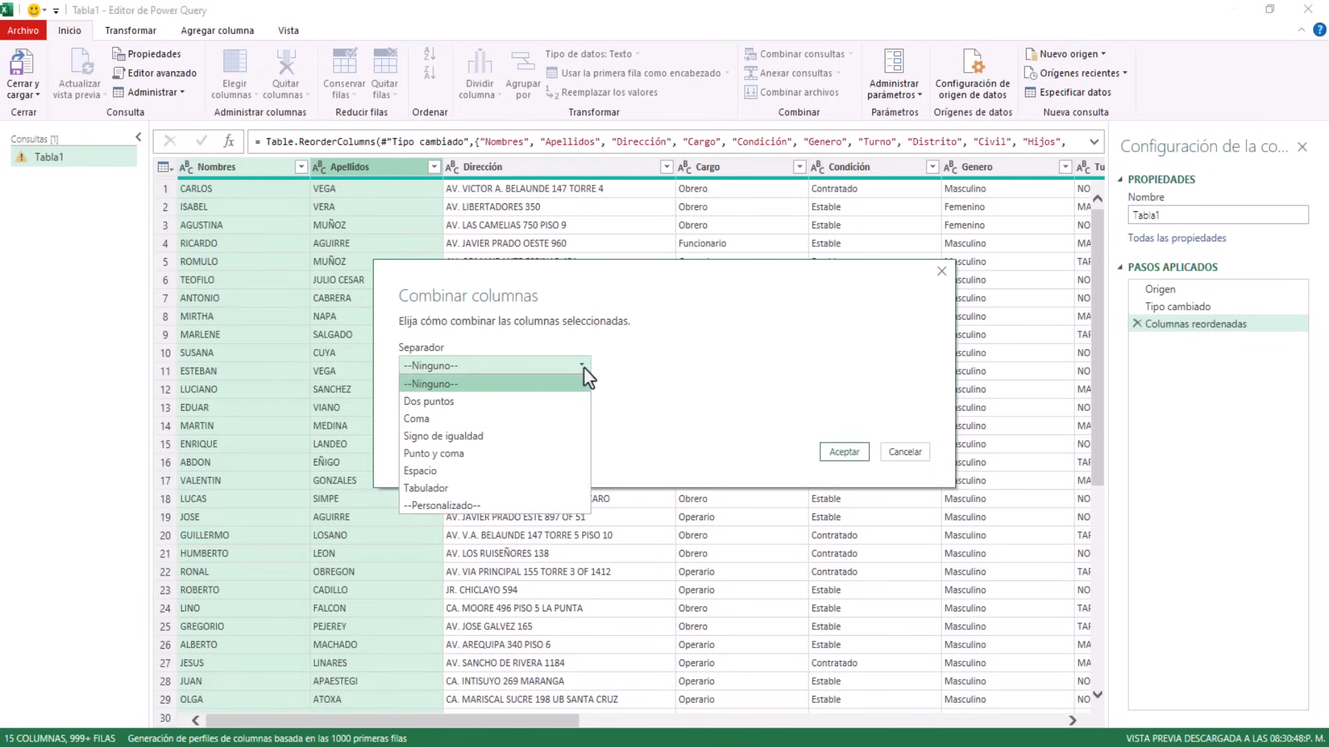
click(424, 474)
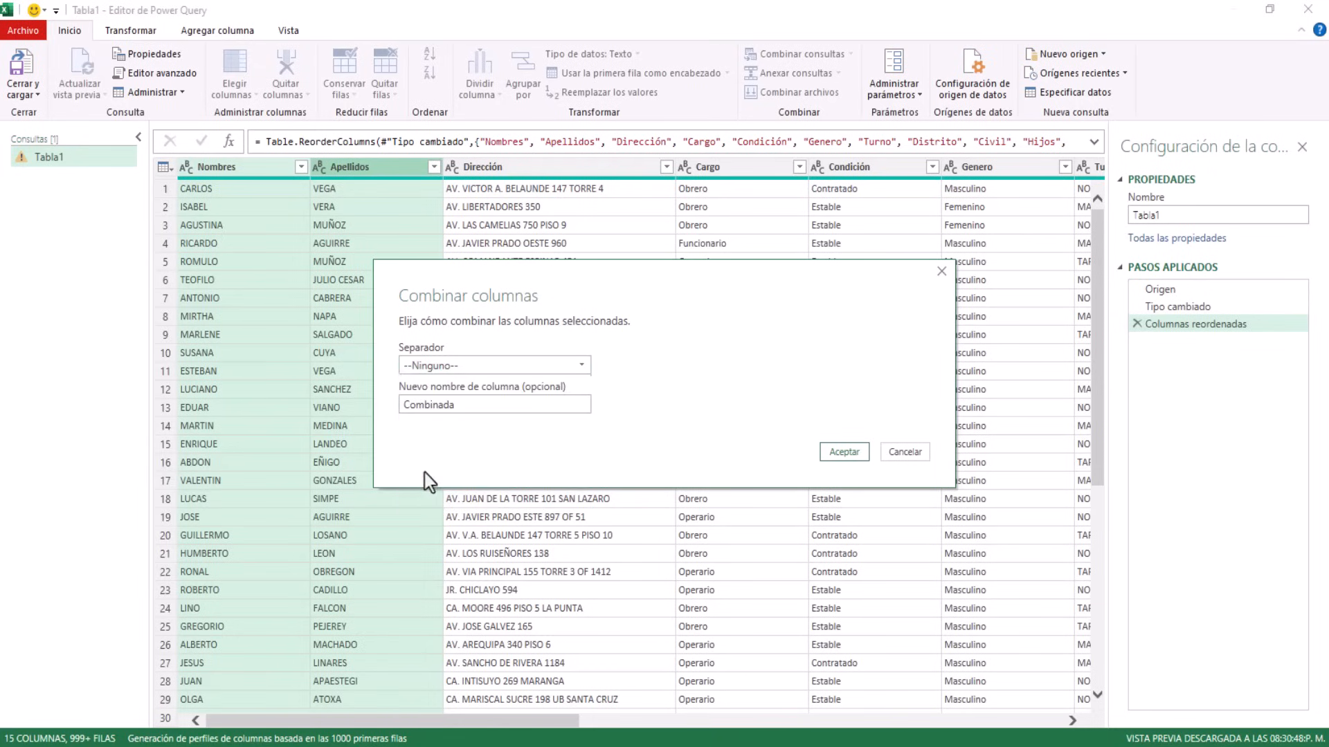
click(459, 409)
double_click(430, 406)
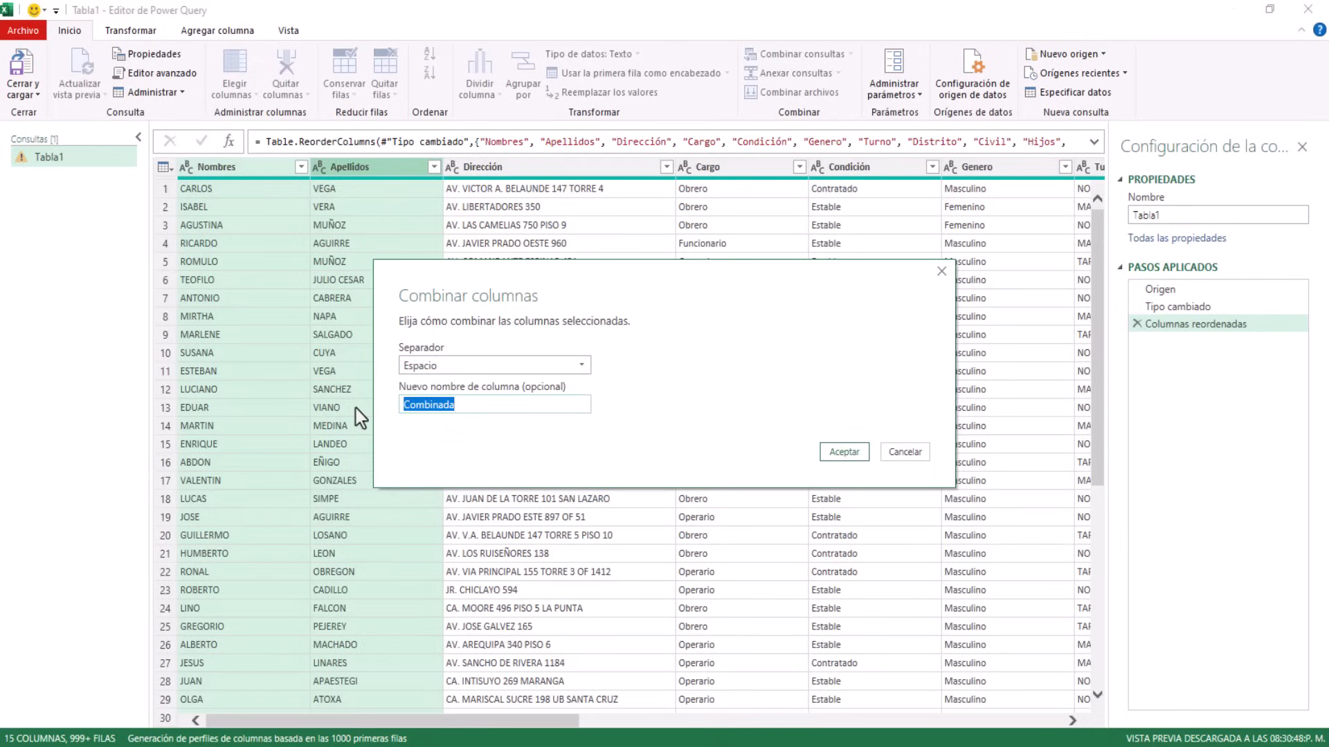
text(Nombre)
click(843, 452)
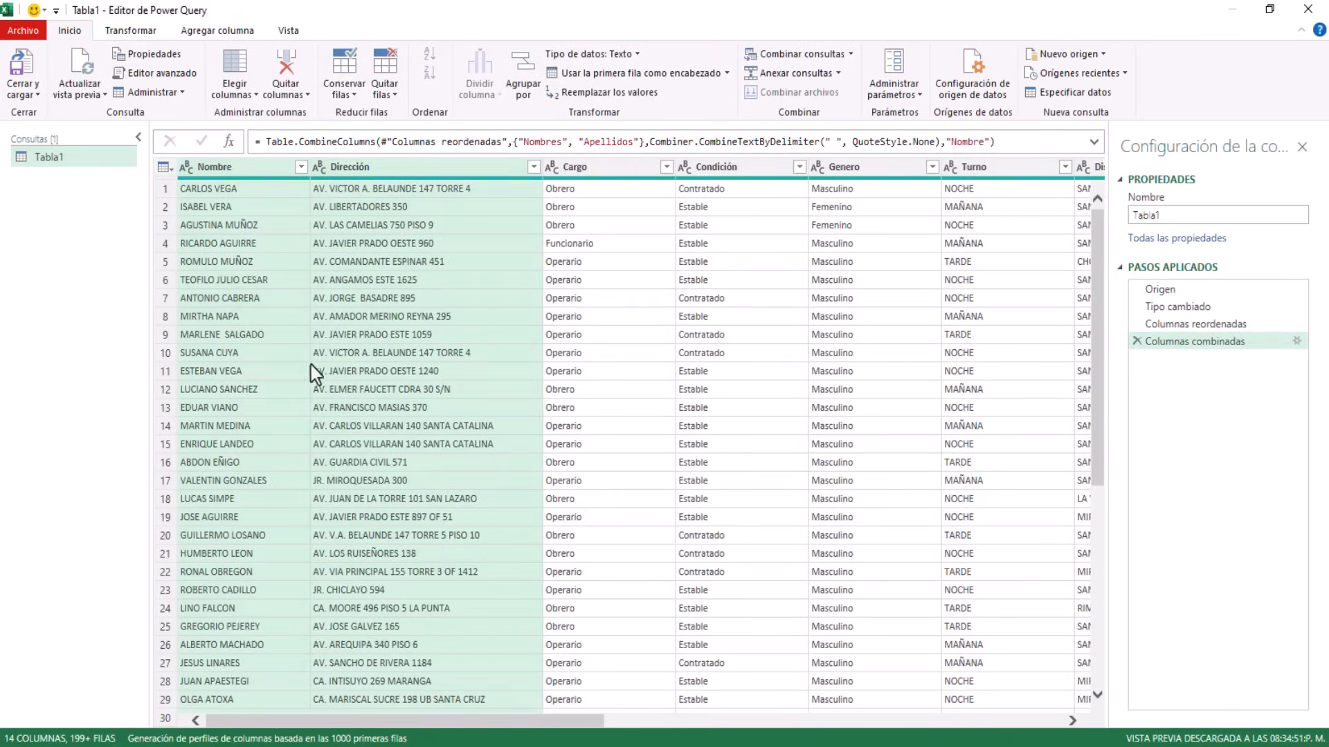
Multi-select the Cargo, Condición and Genero column headers
click(262, 320)
click(214, 170)
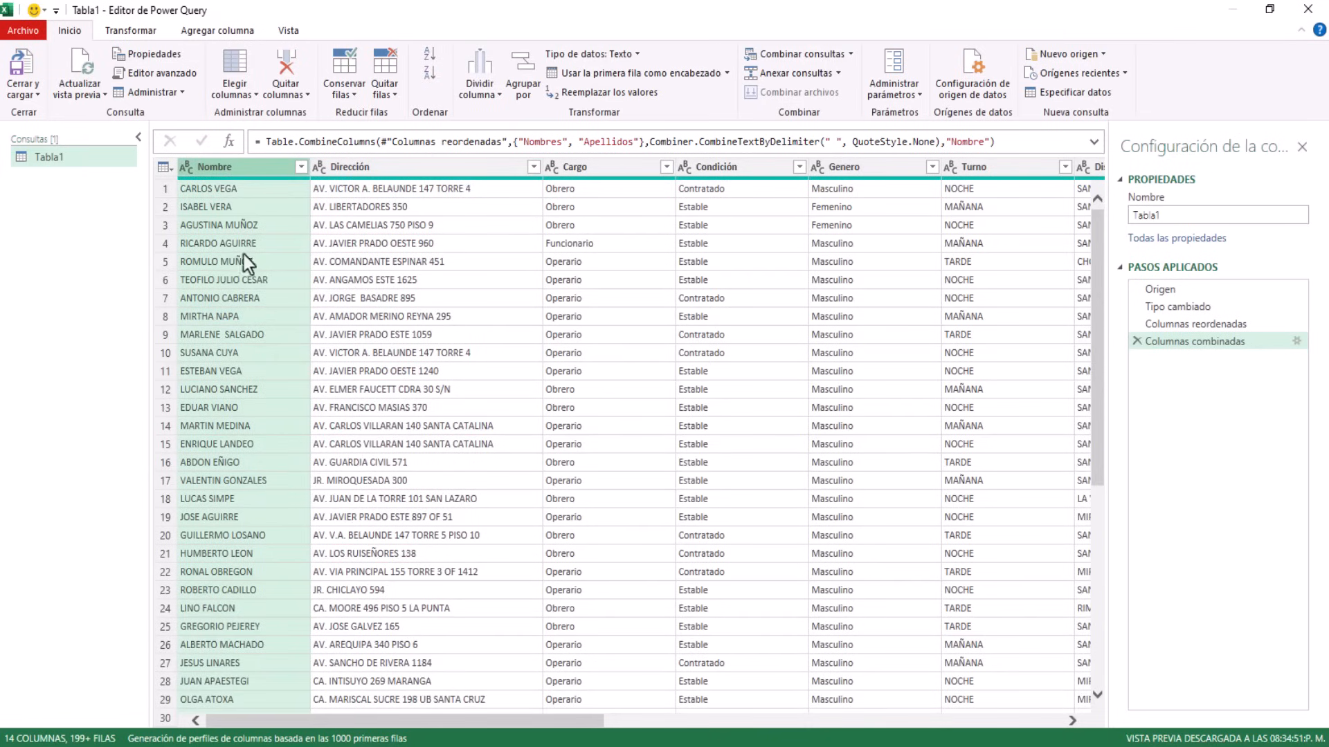
click(387, 168)
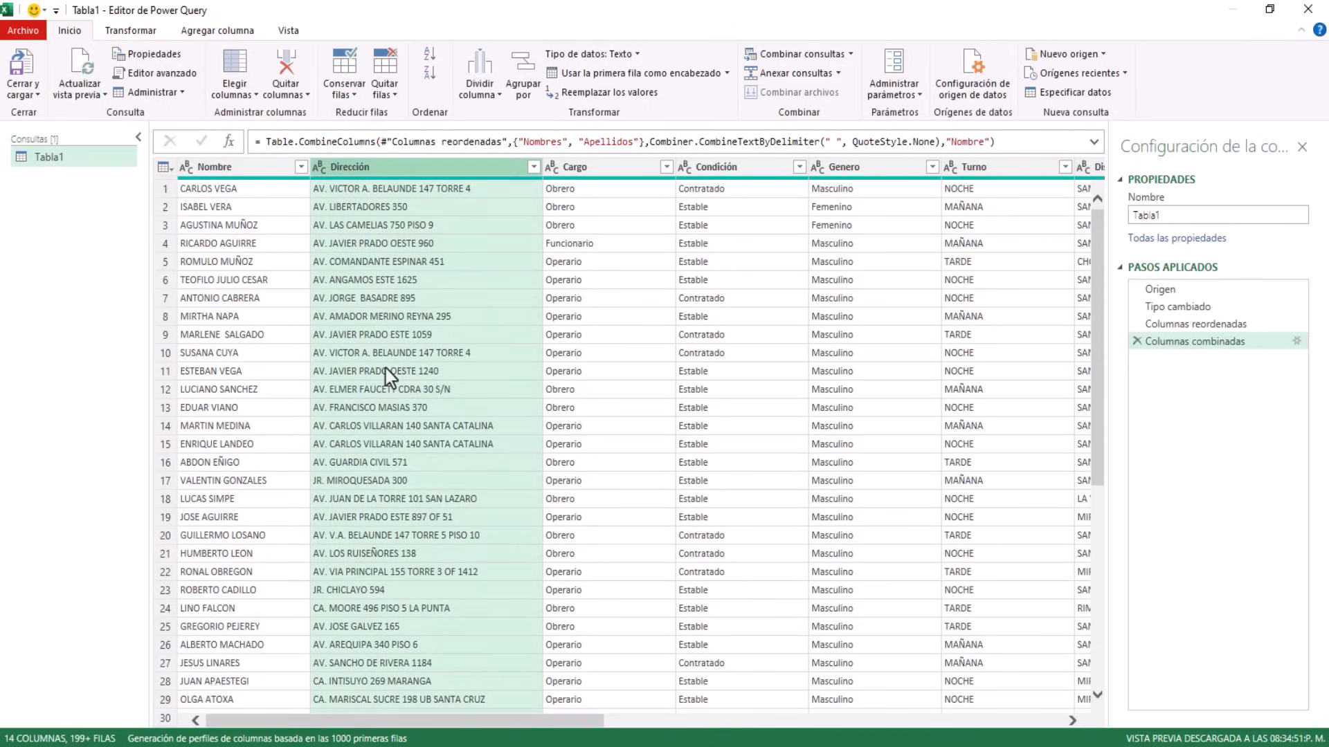
click(586, 170)
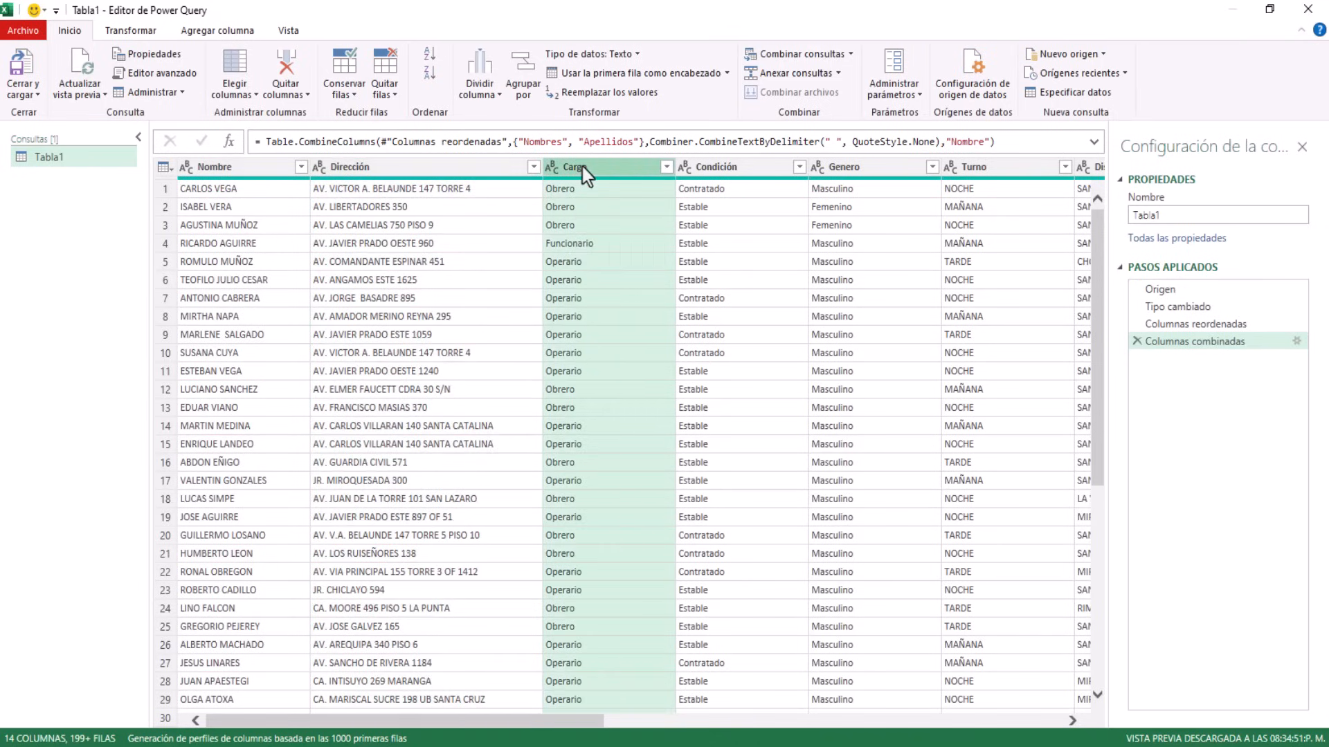
ctrl+click(700, 167)
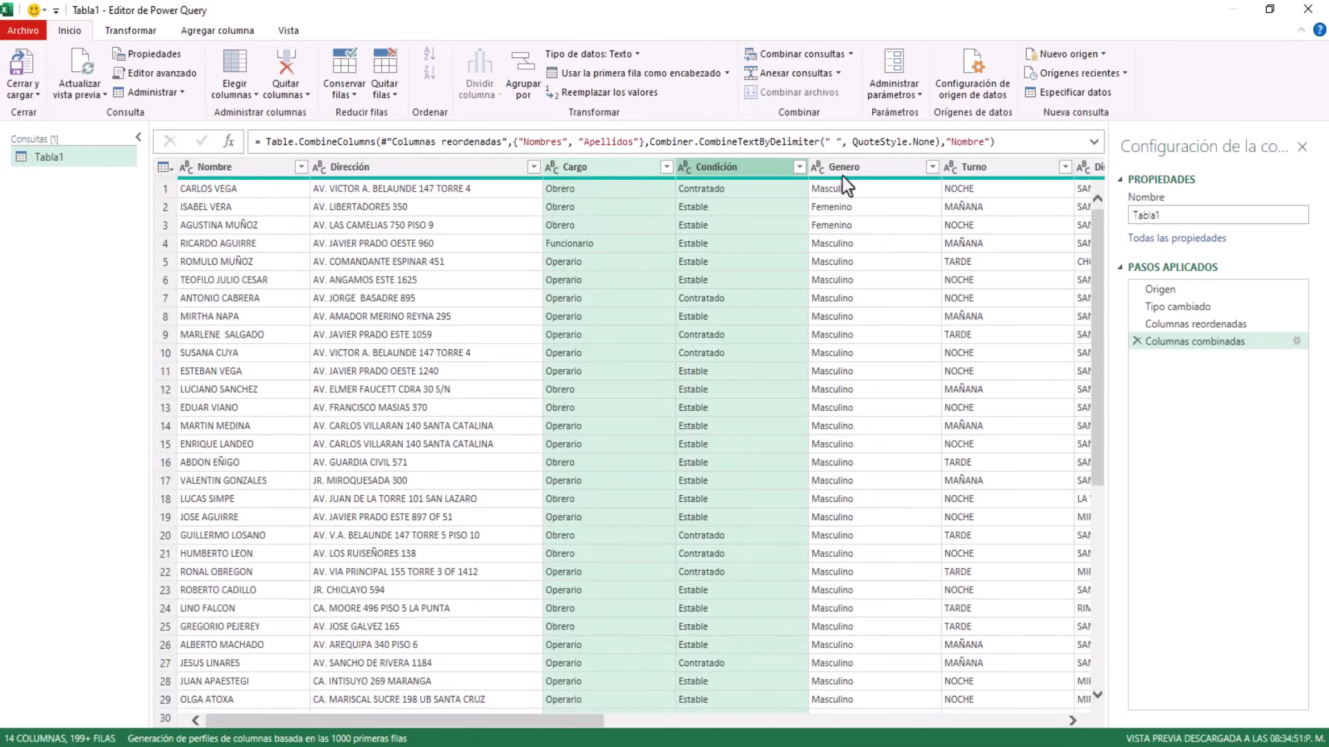
ctrl+click(857, 174)
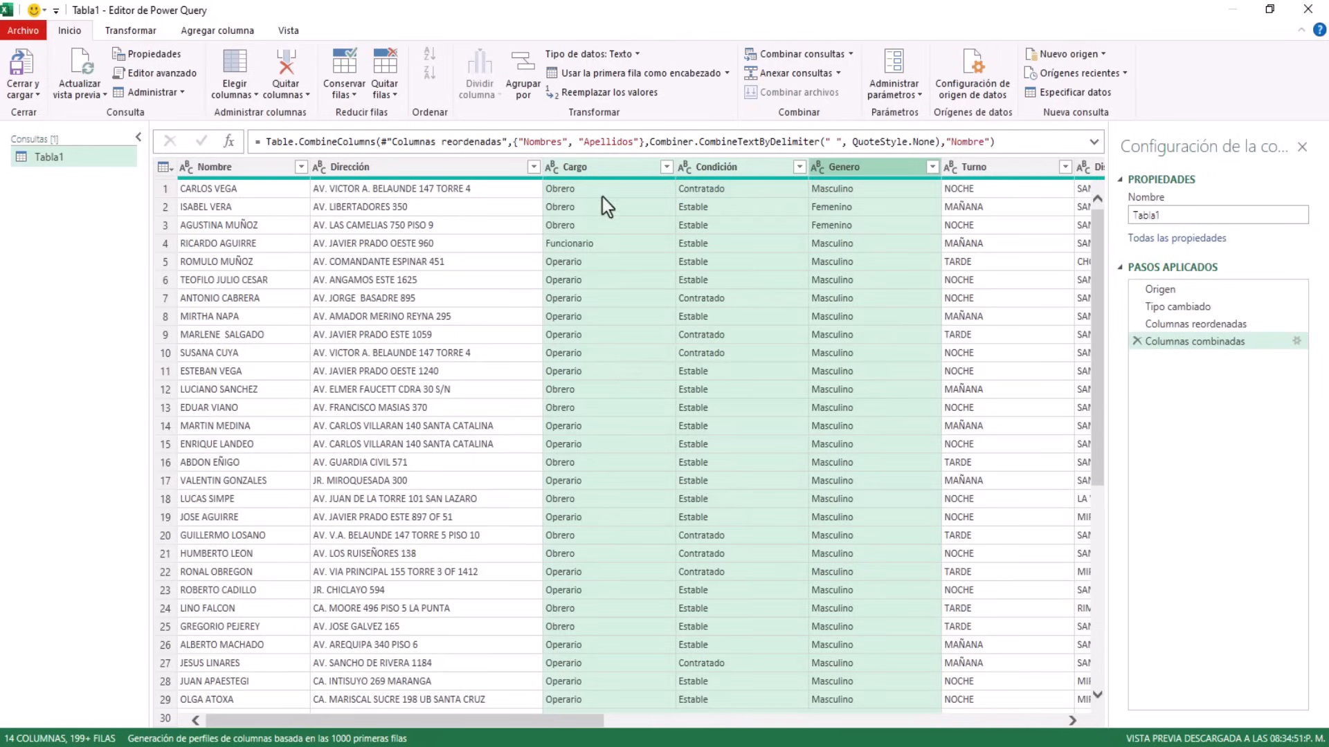
Uppercase the Cargo, Condición and Genero values via Transformar > MAYÚSCULAS
right_click(599, 171)
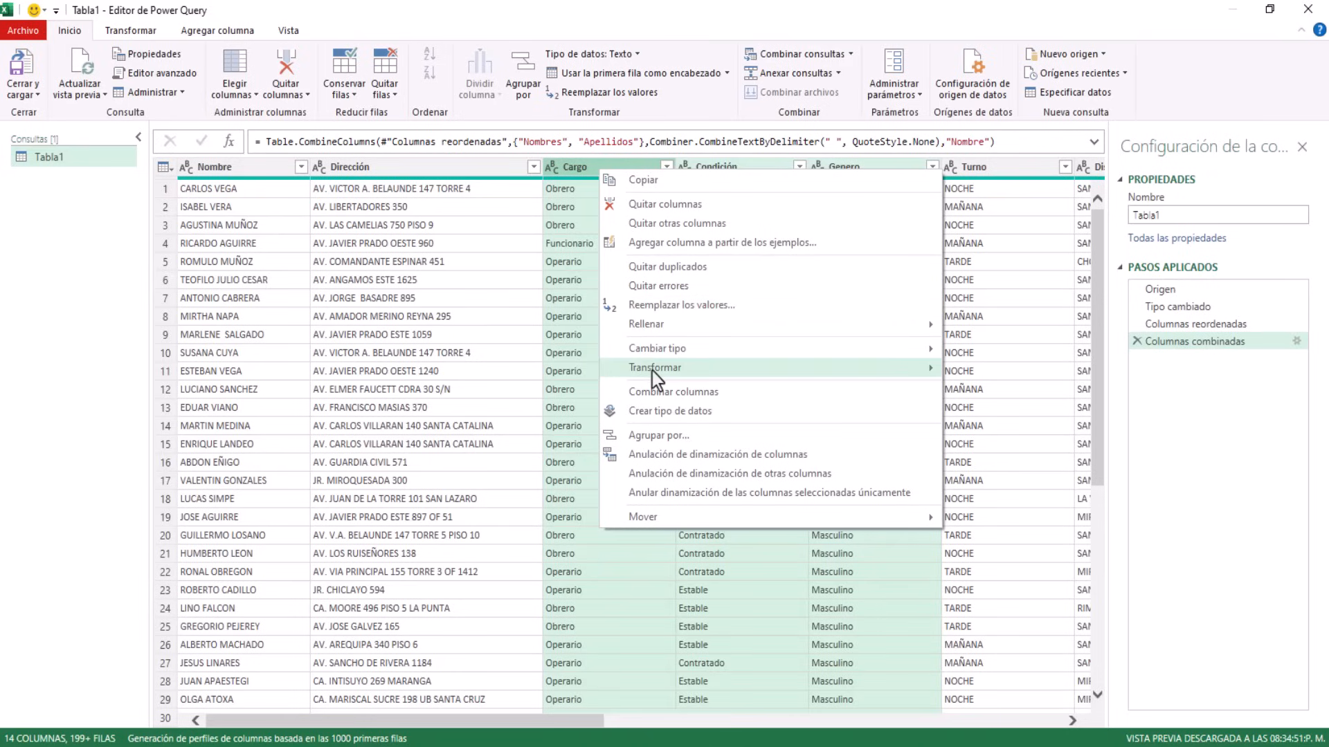
mouse_move(748, 374)
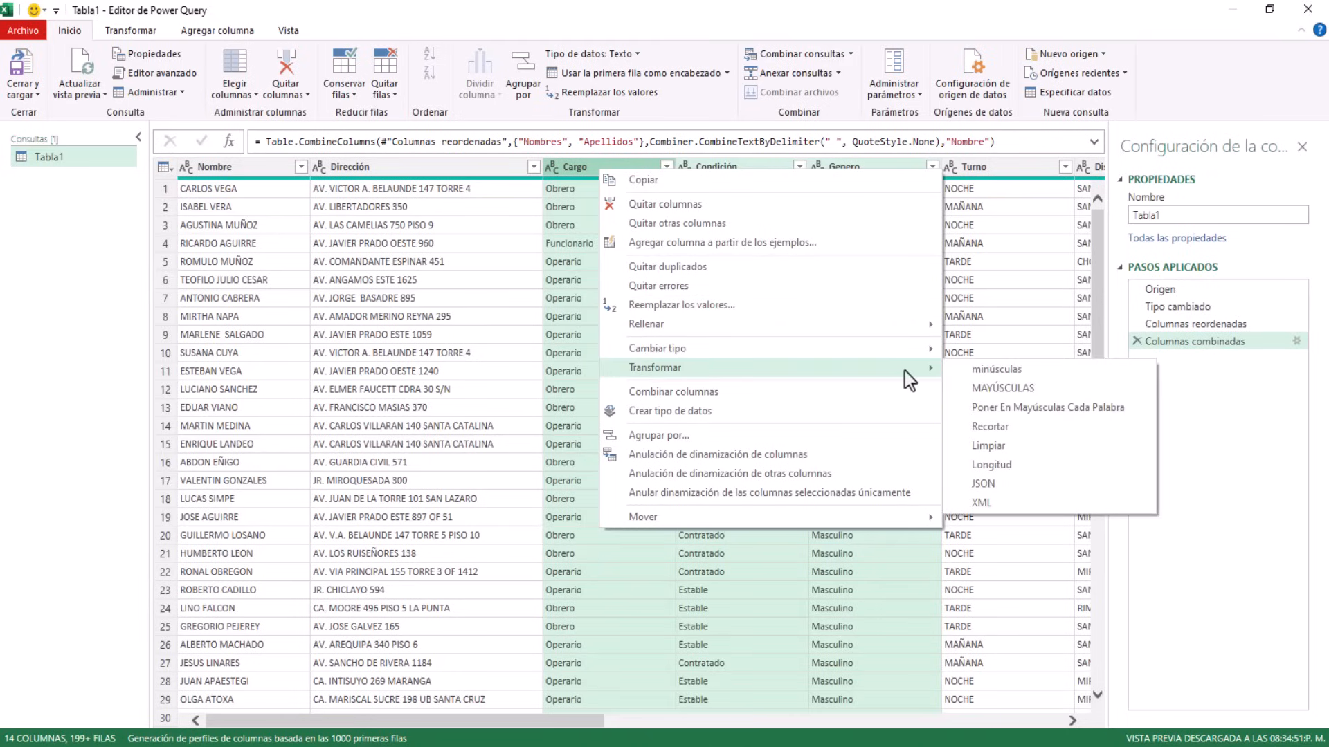
click(983, 390)
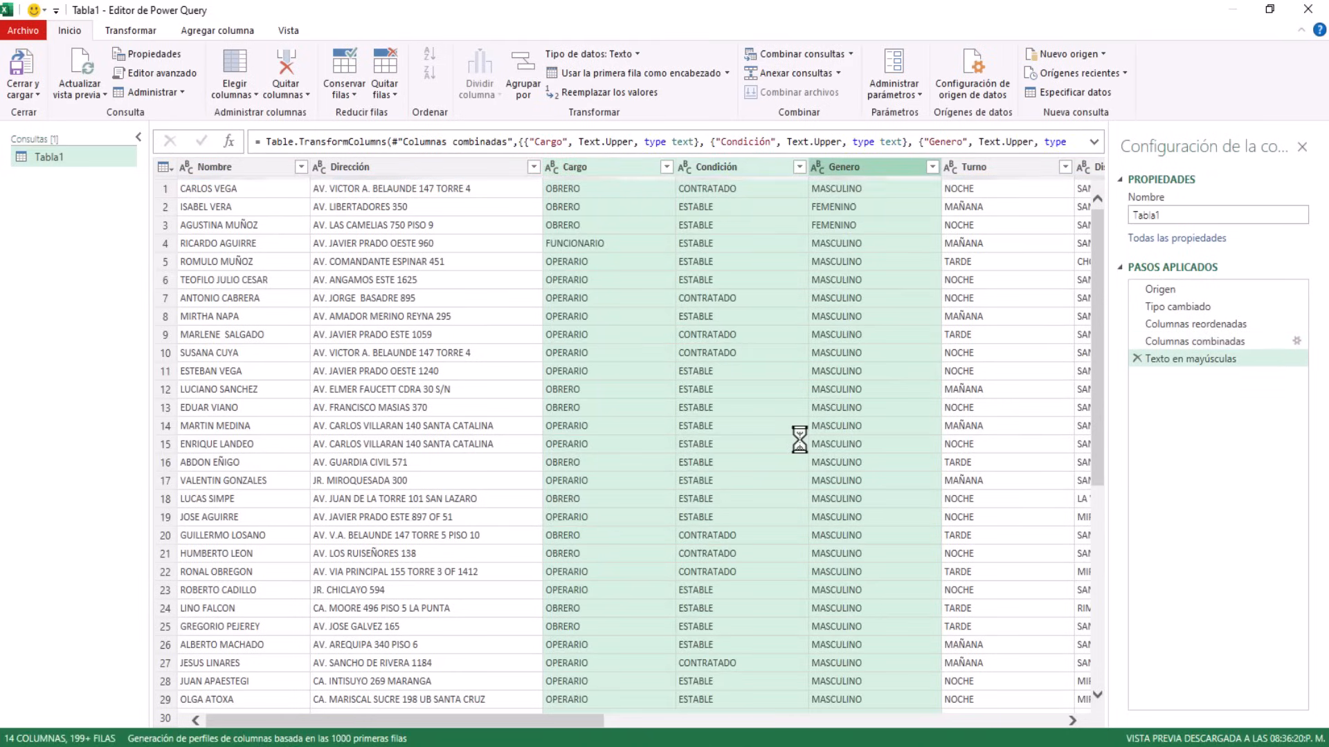
click(700, 287)
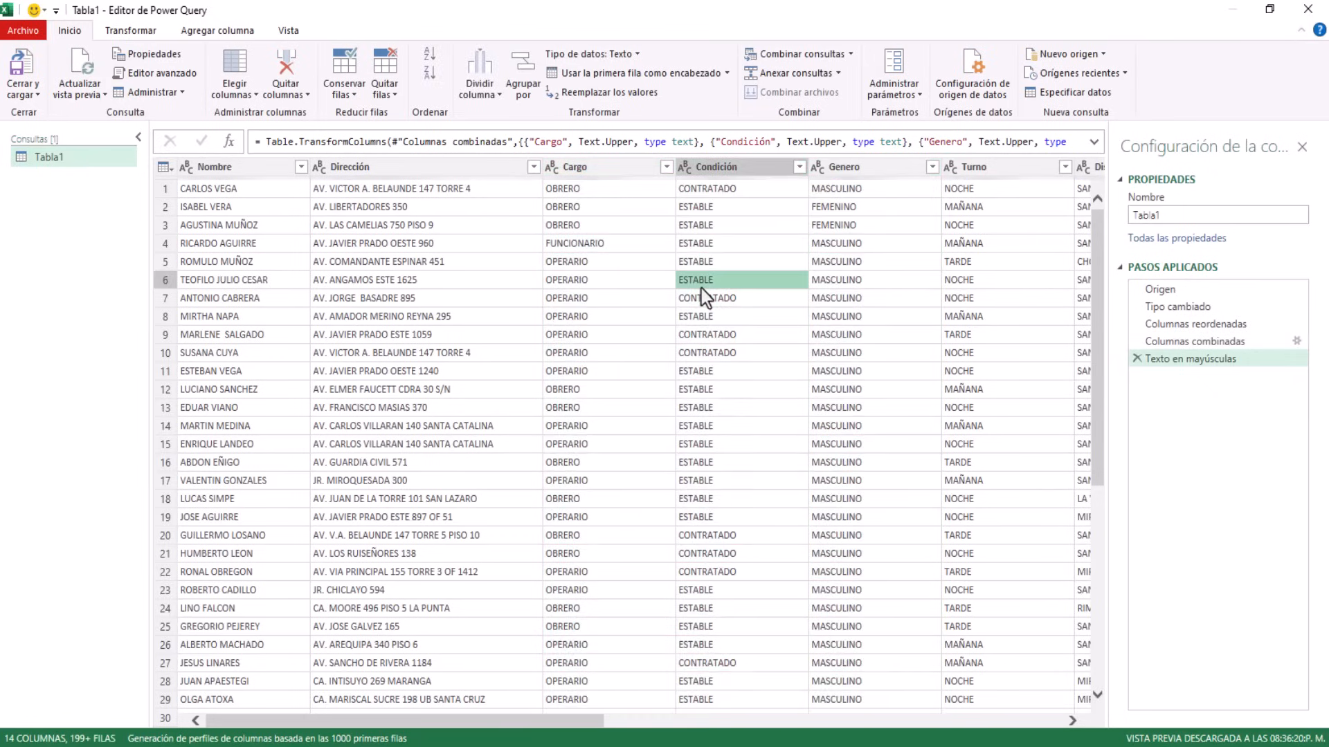
click(705, 173)
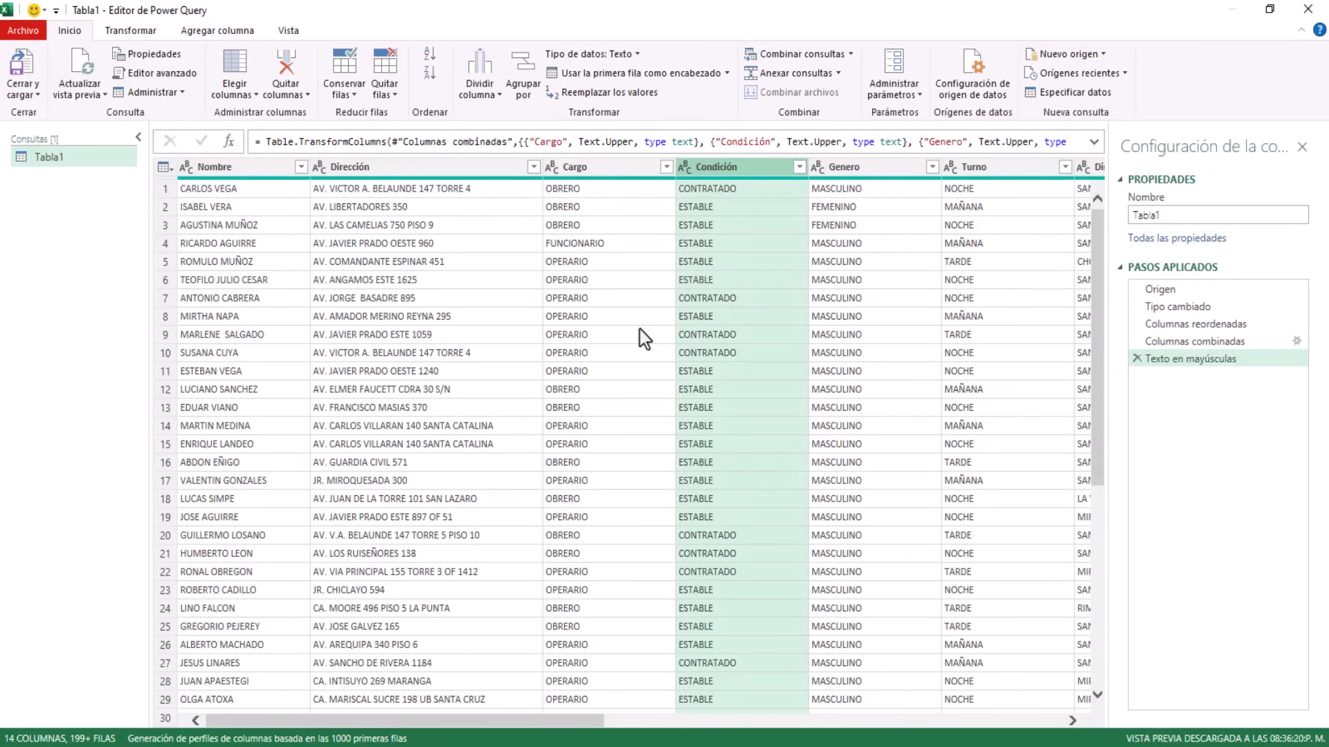
click(852, 173)
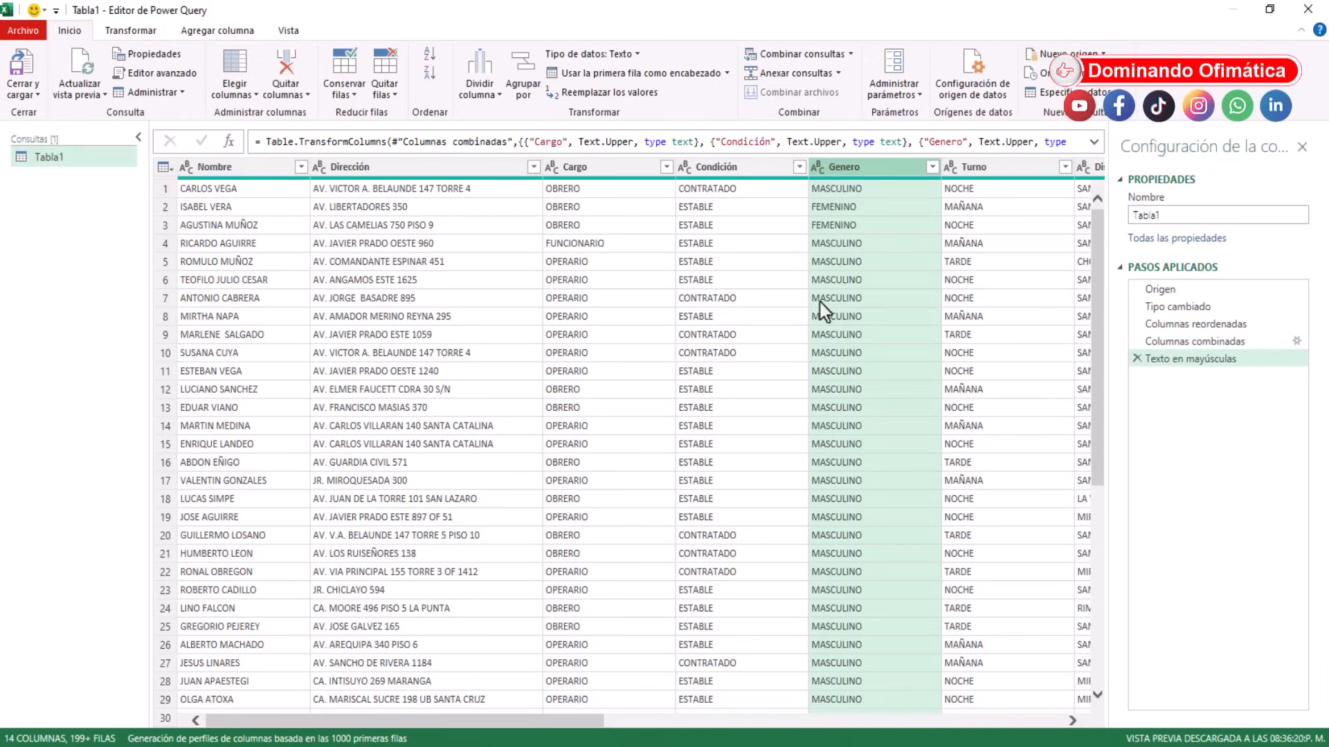
Replace FEMENINO with F in the Genero column
right_click(842, 169)
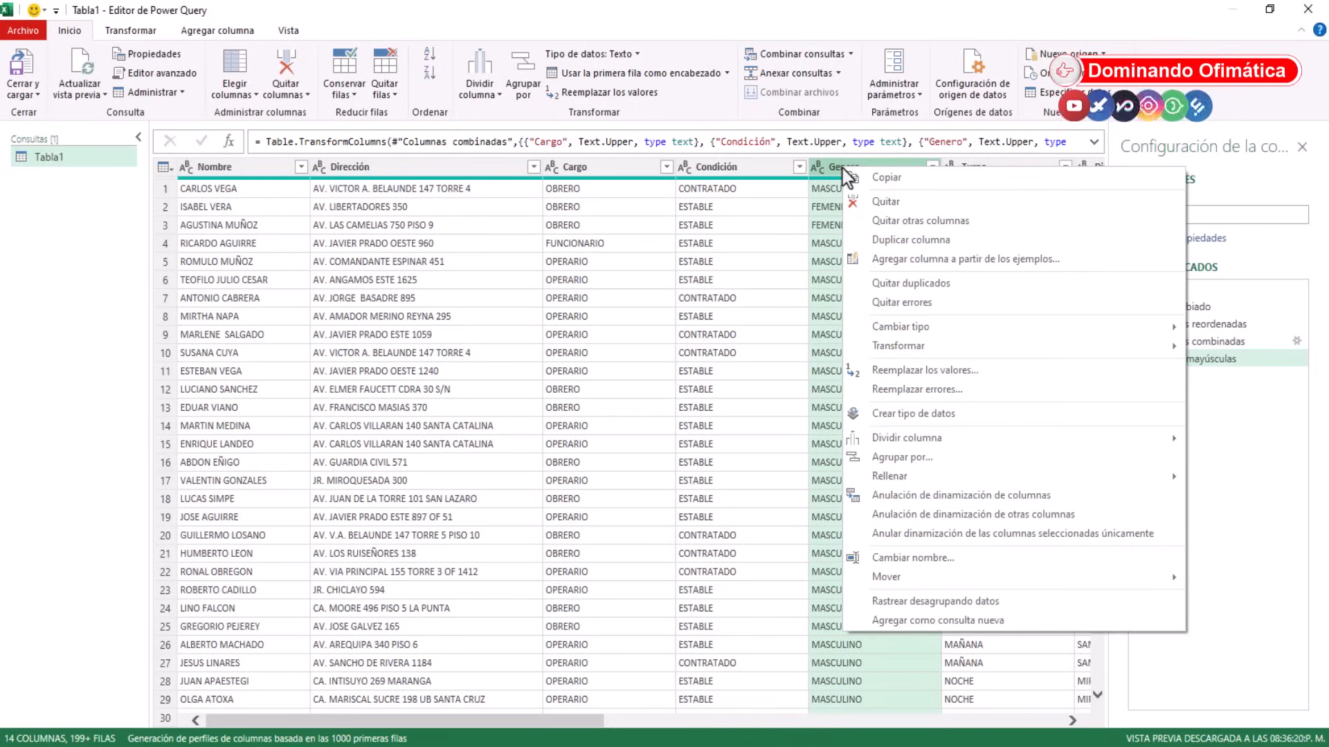
click(917, 375)
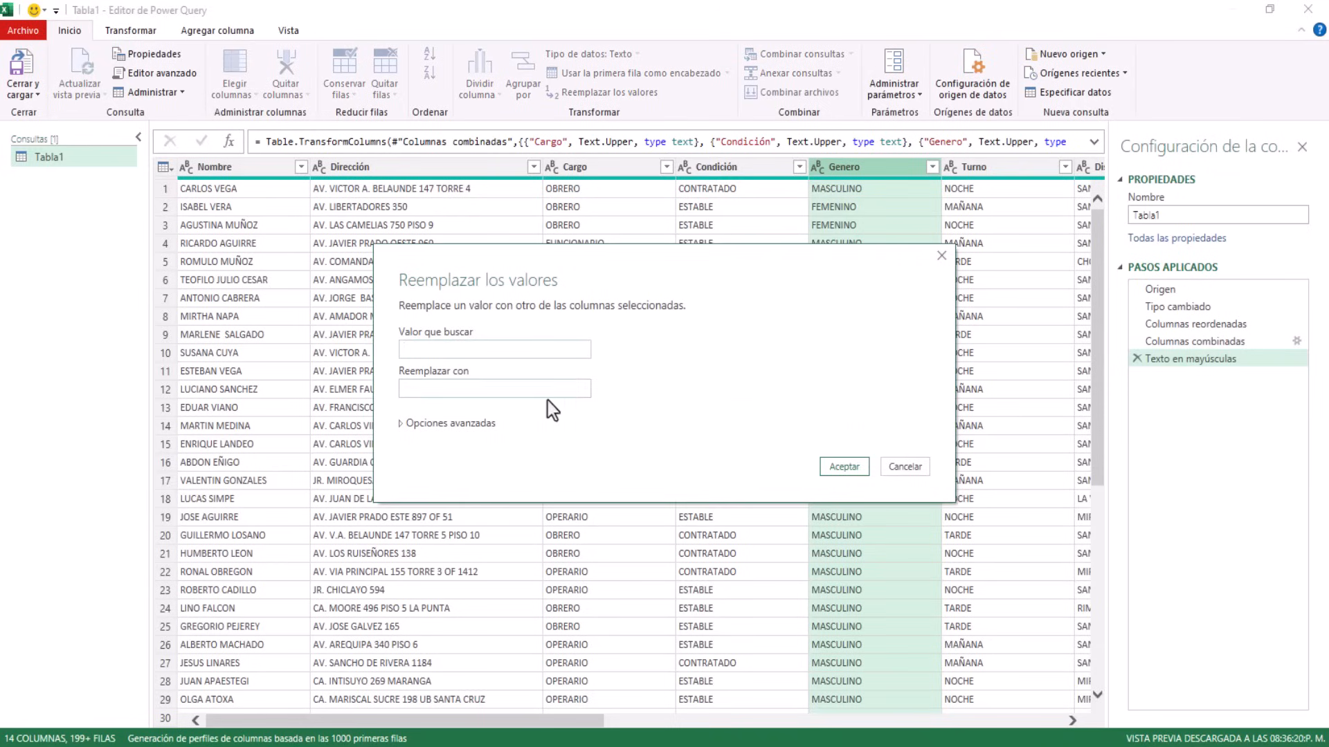
text(FEMENINO)
click(443, 392)
text(F)
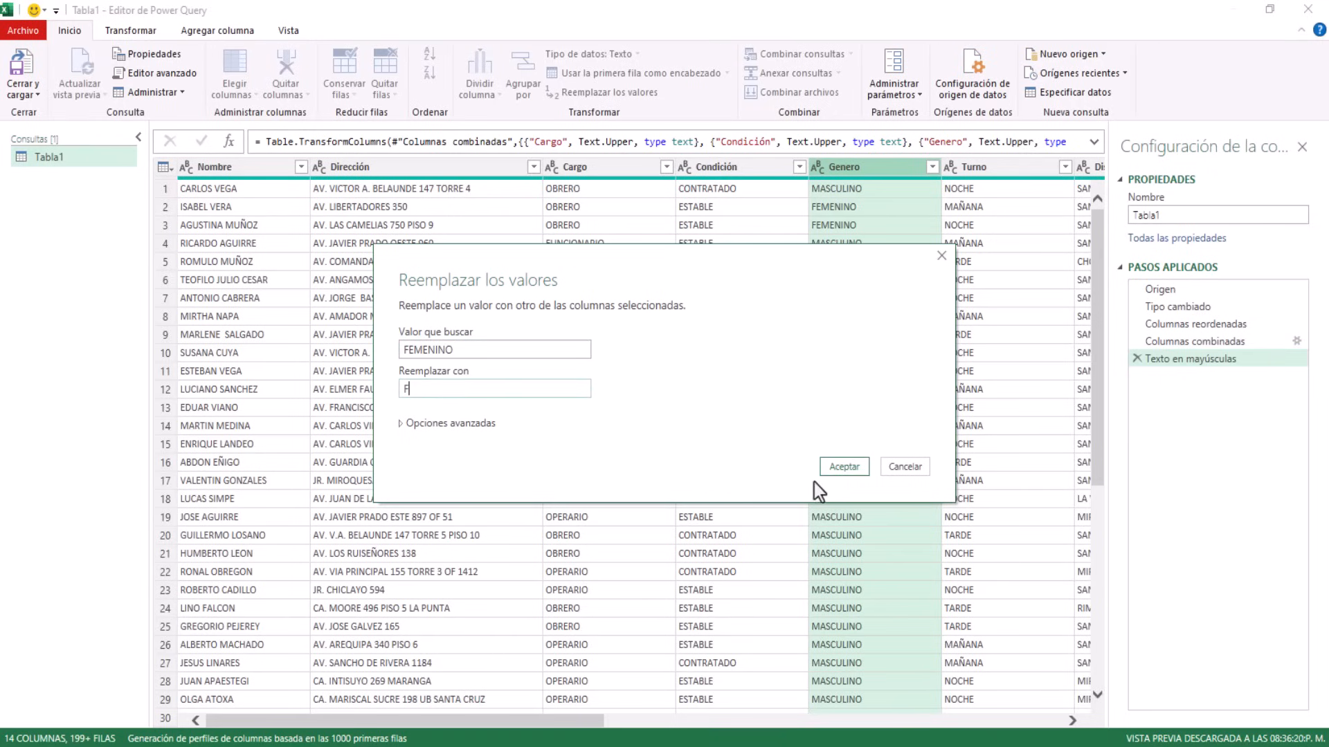
click(838, 468)
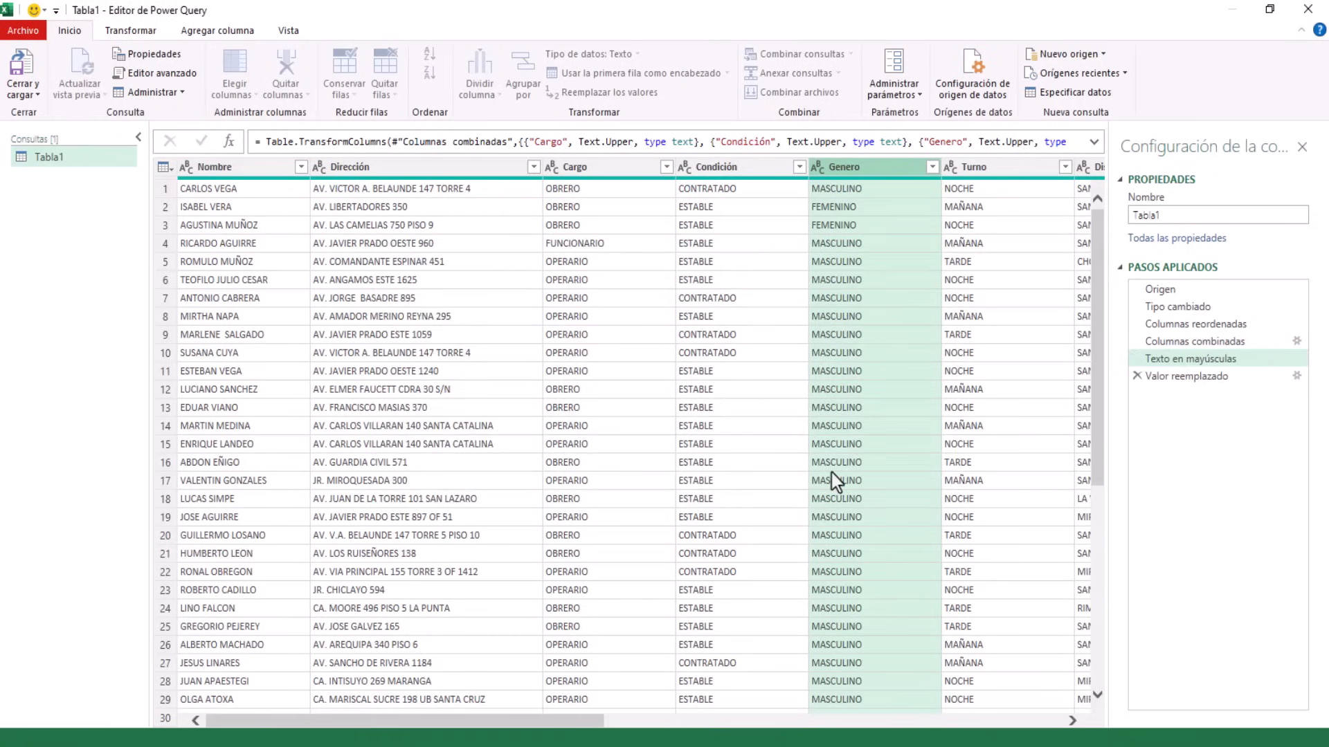
Replace MASCULINO with M in the Genero column
right_click(852, 167)
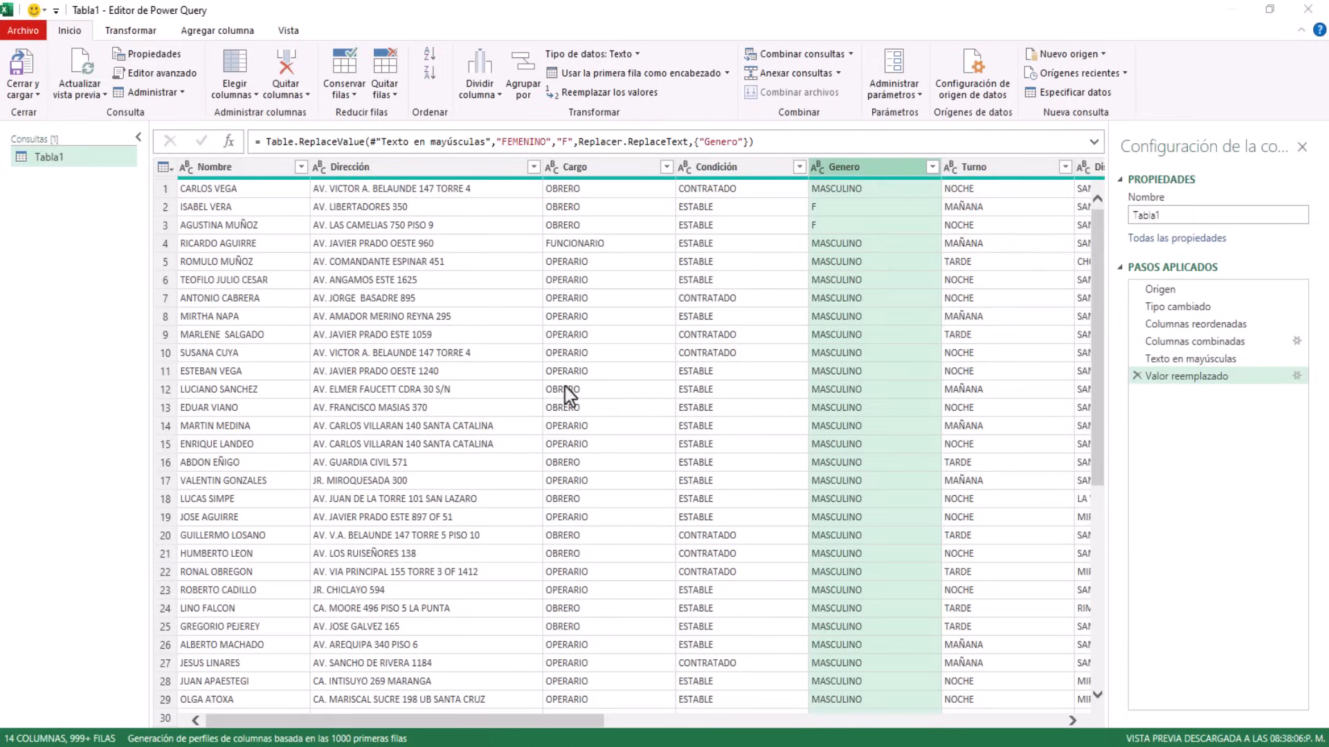
text(MASC)
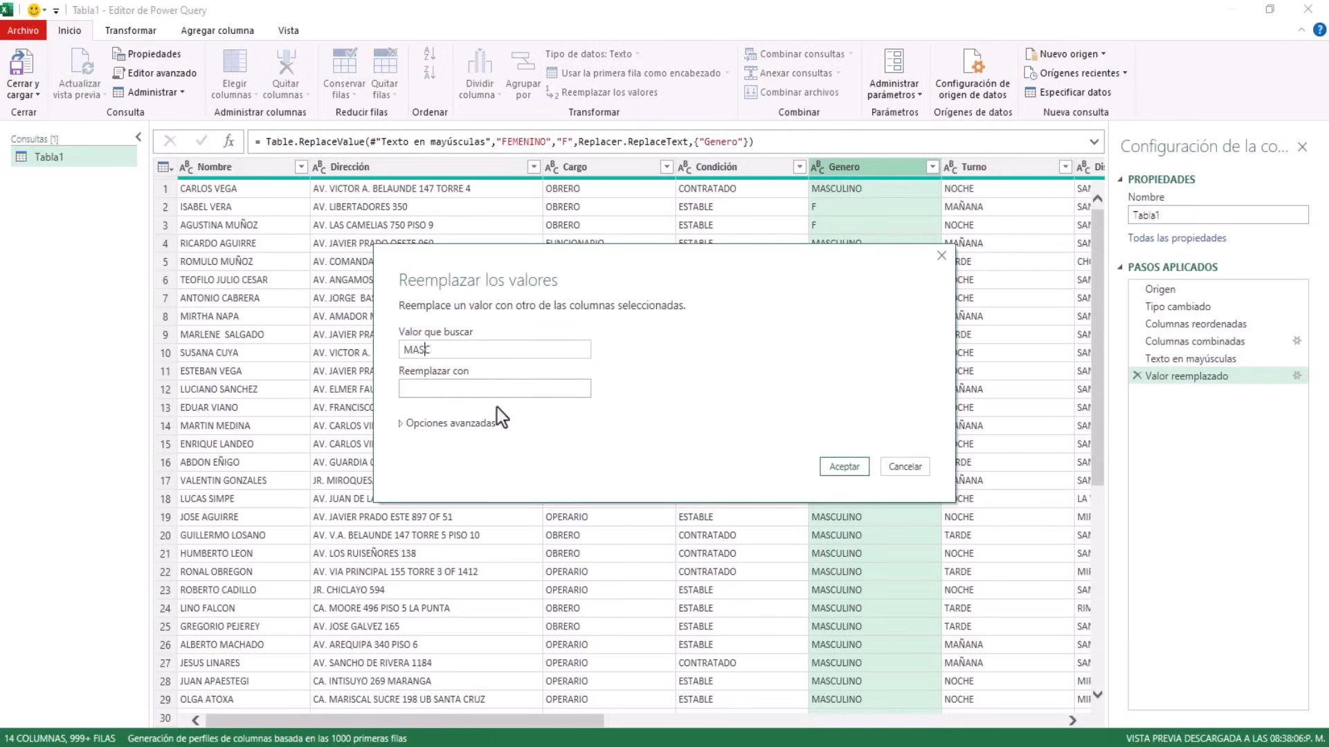
text(ULINO)
key(Tab)
text(M)
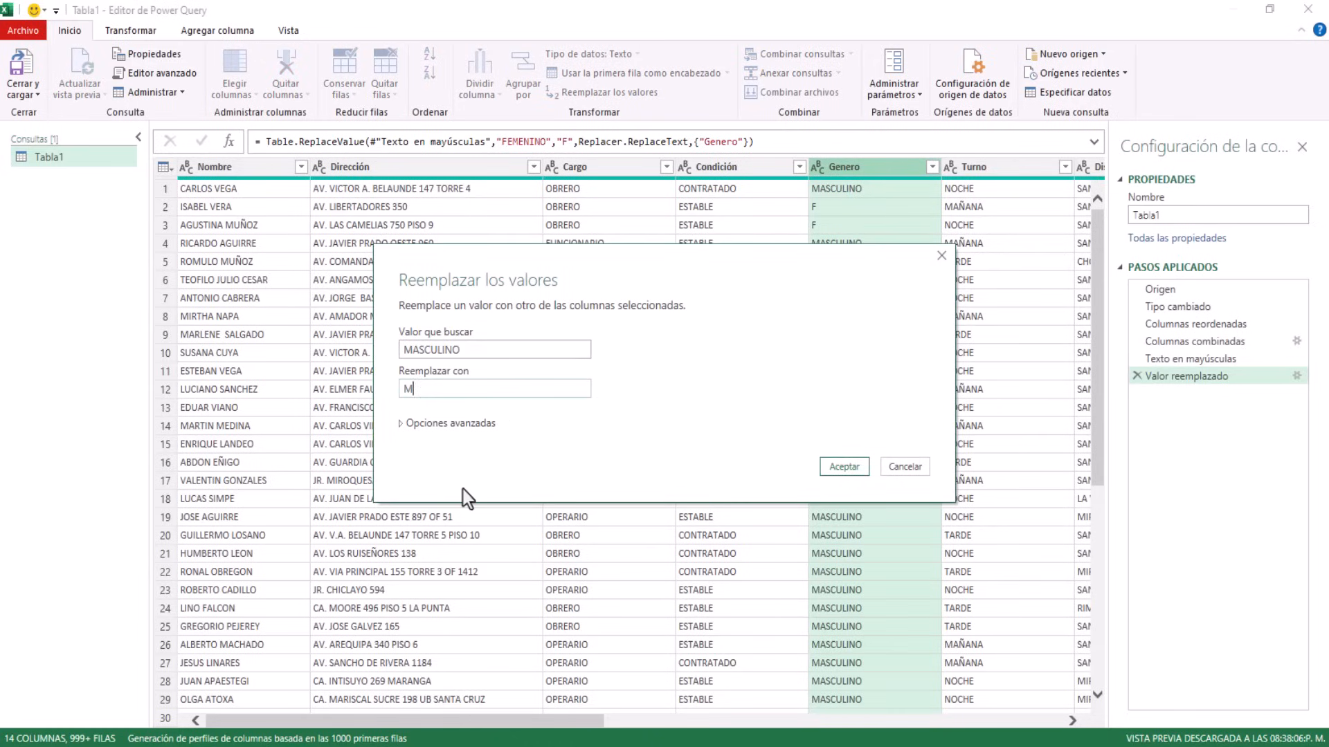
click(846, 470)
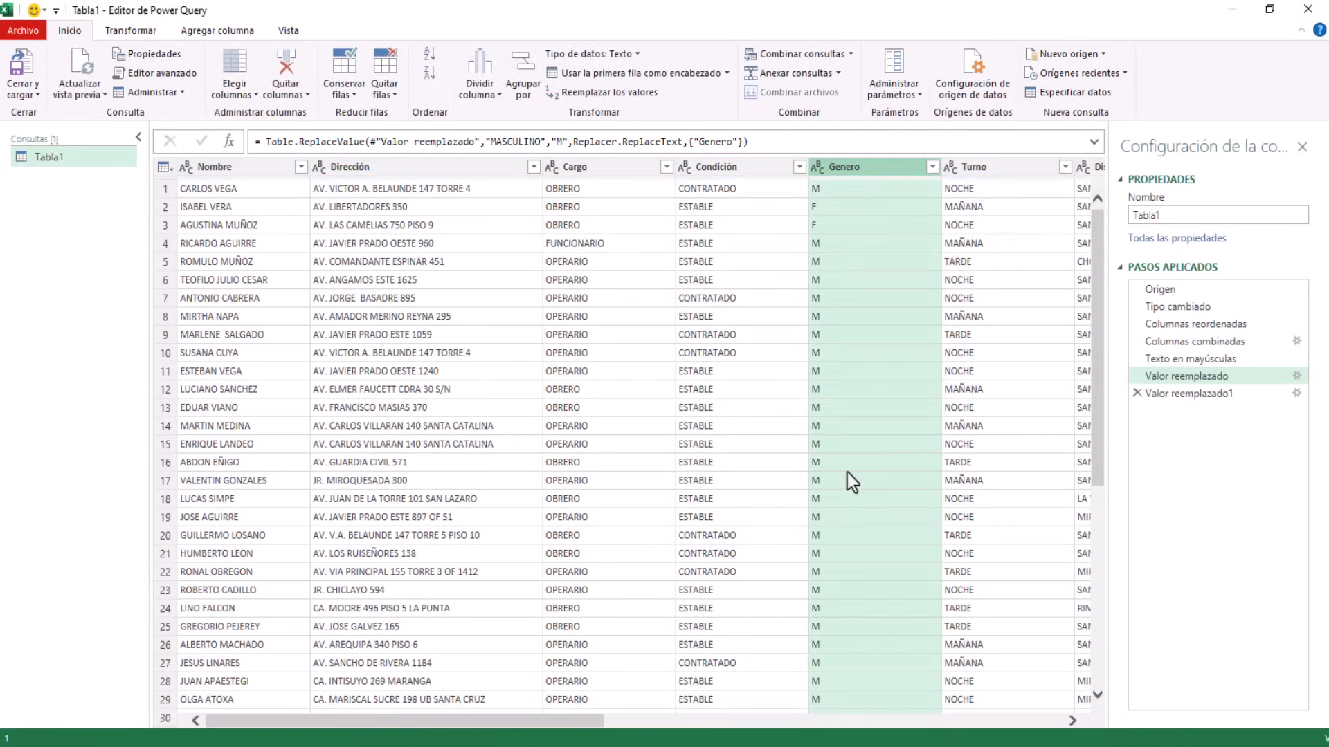
click(686, 719)
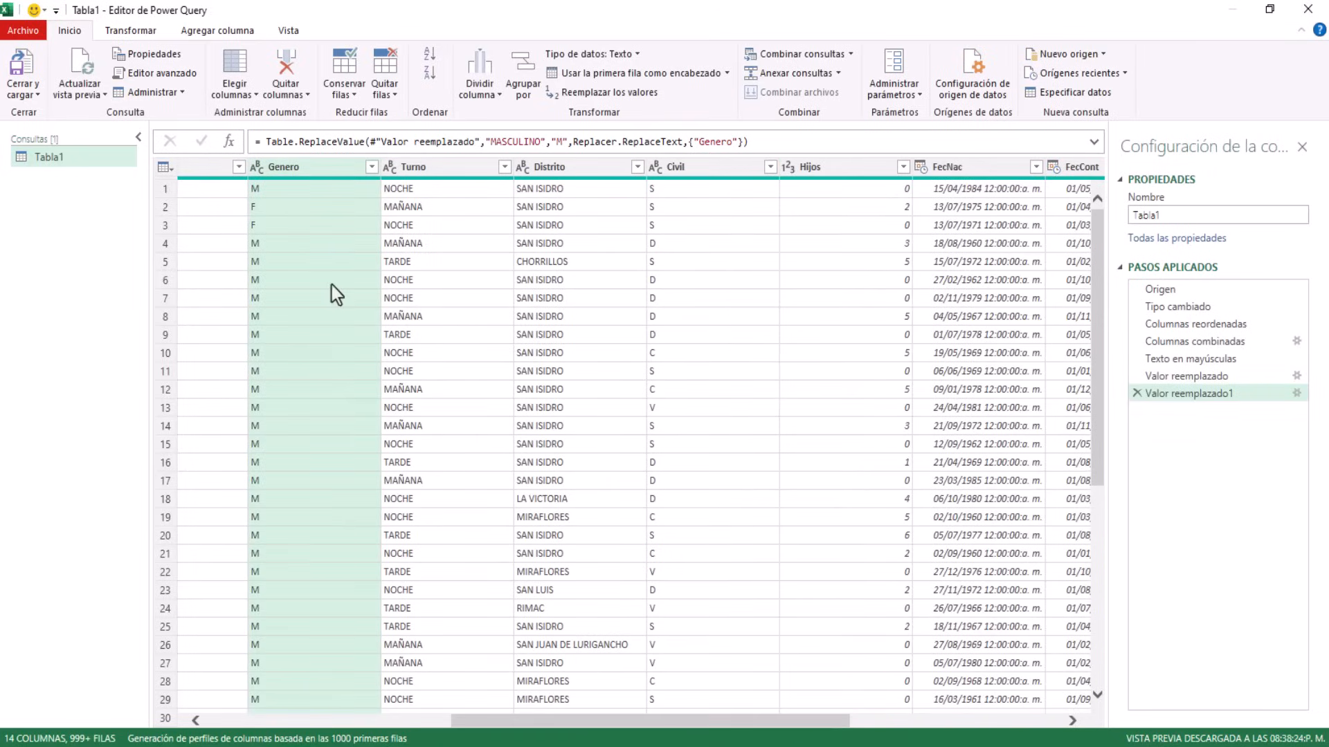
click(439, 169)
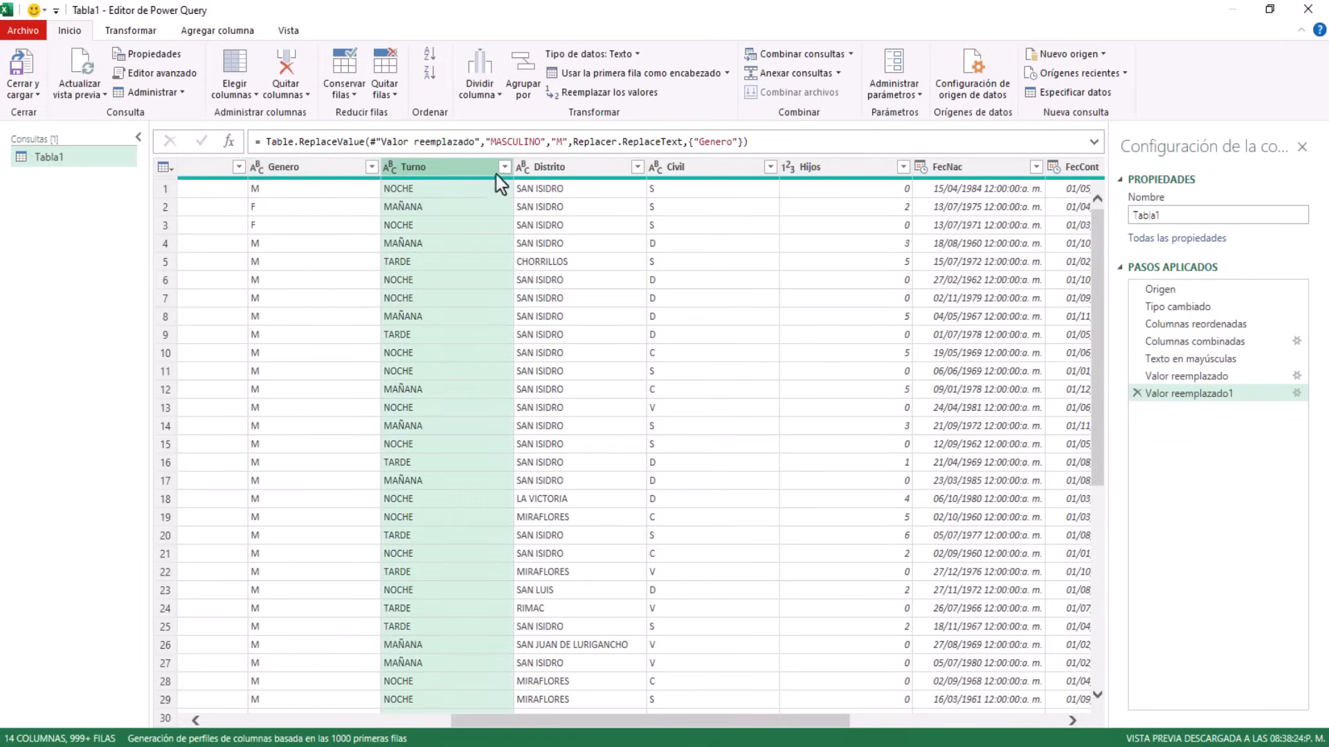
click(564, 174)
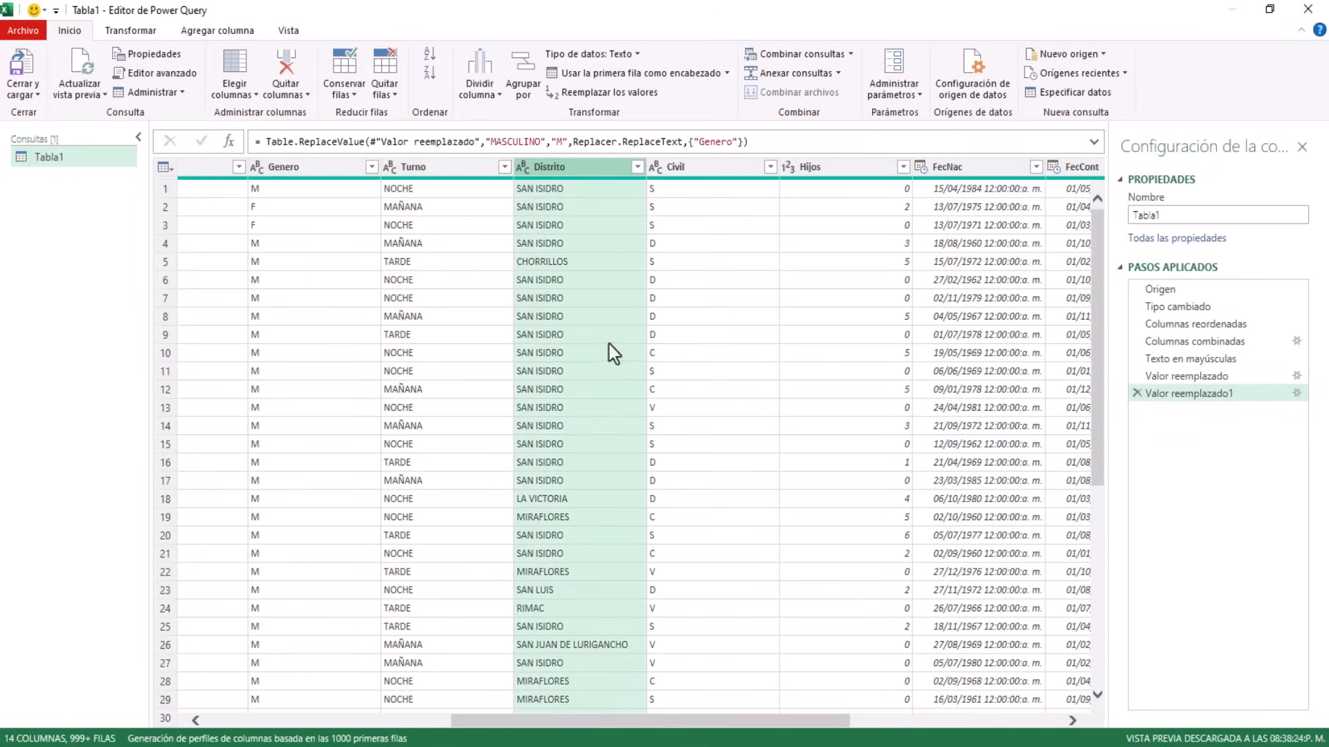
click(702, 173)
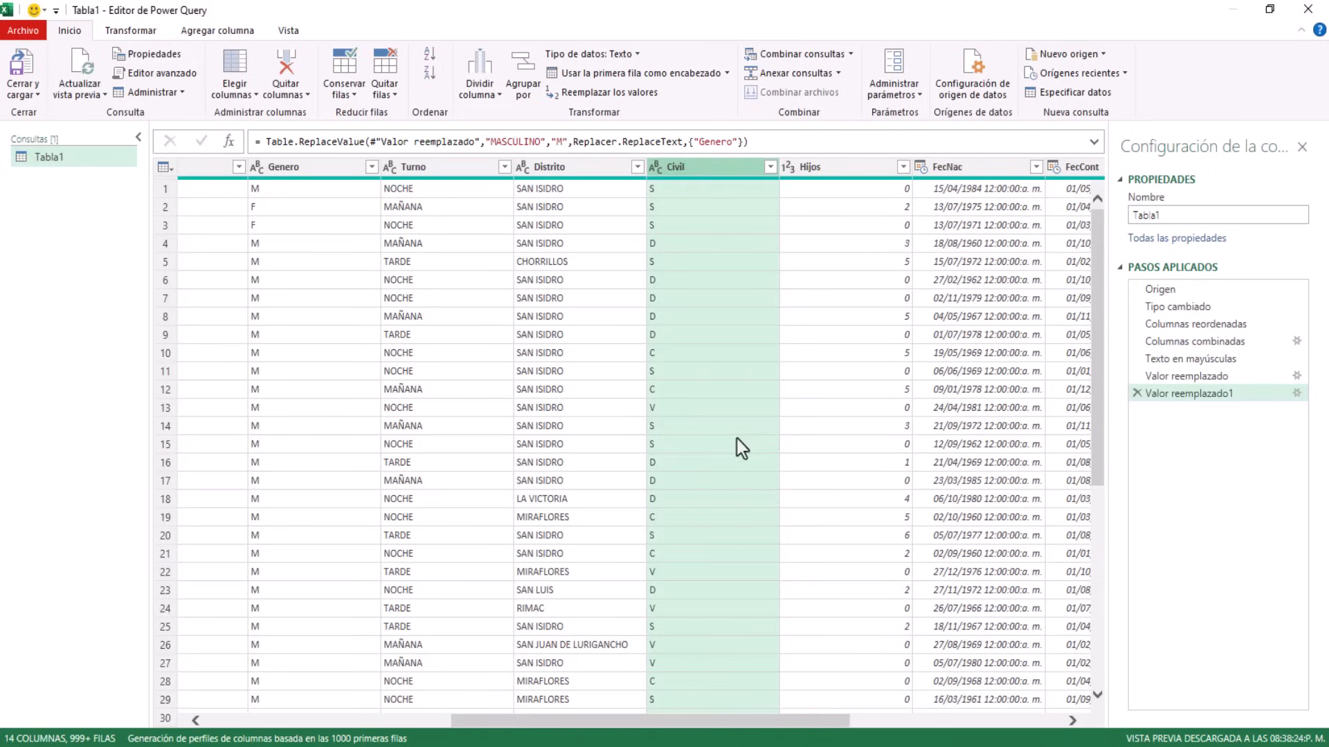
right_click(689, 167)
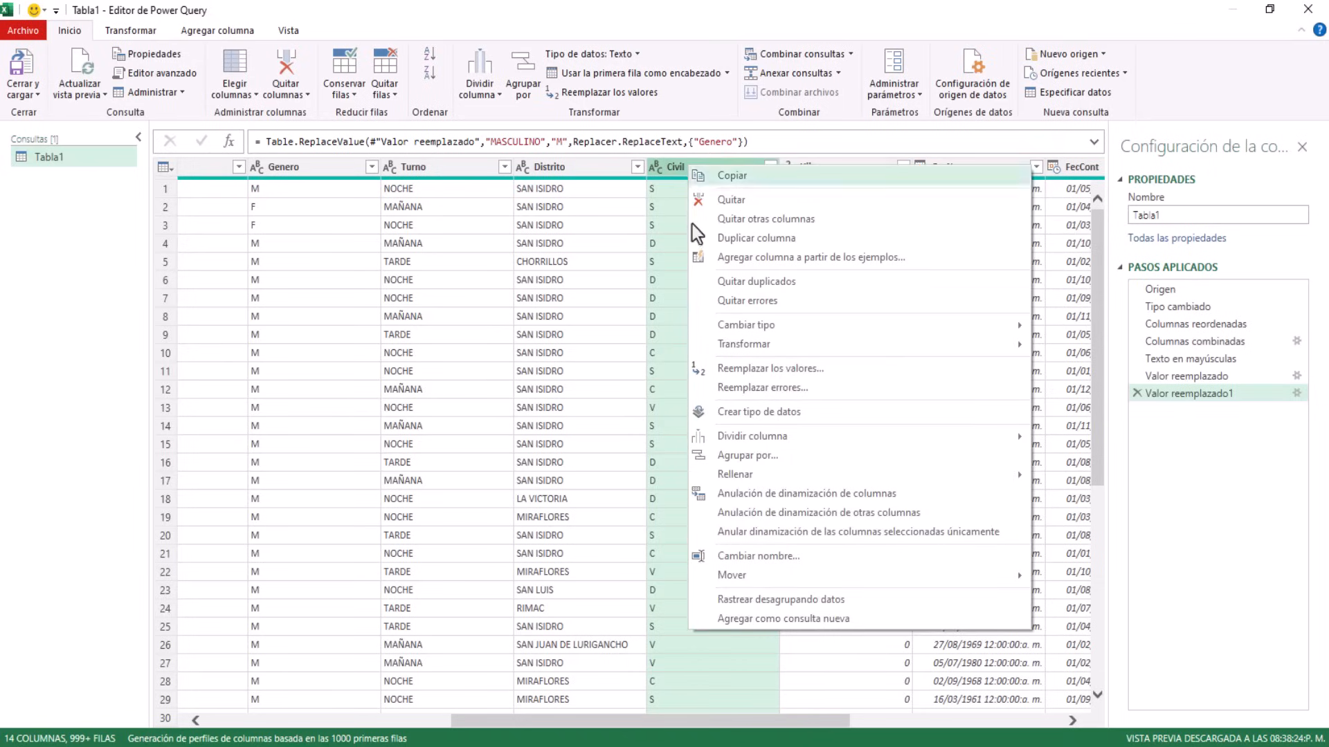
click(769, 370)
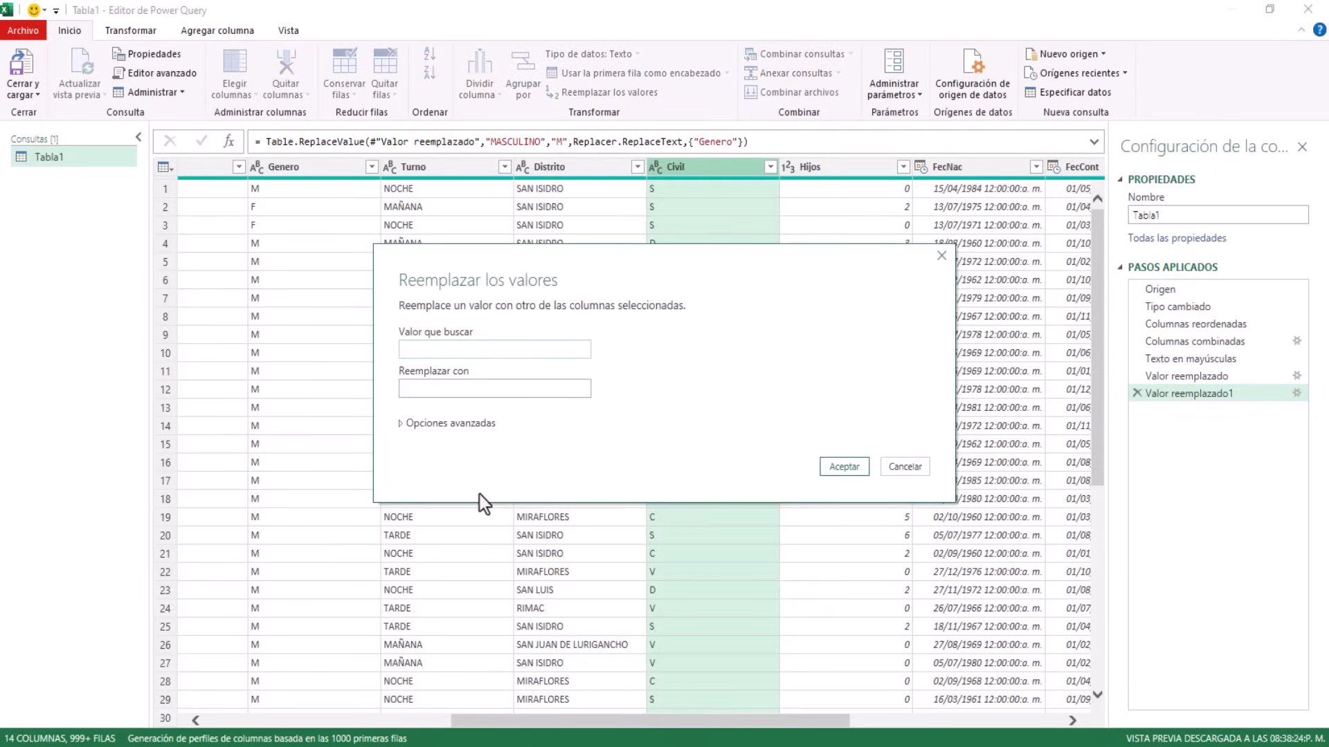
text(S)
click(431, 385)
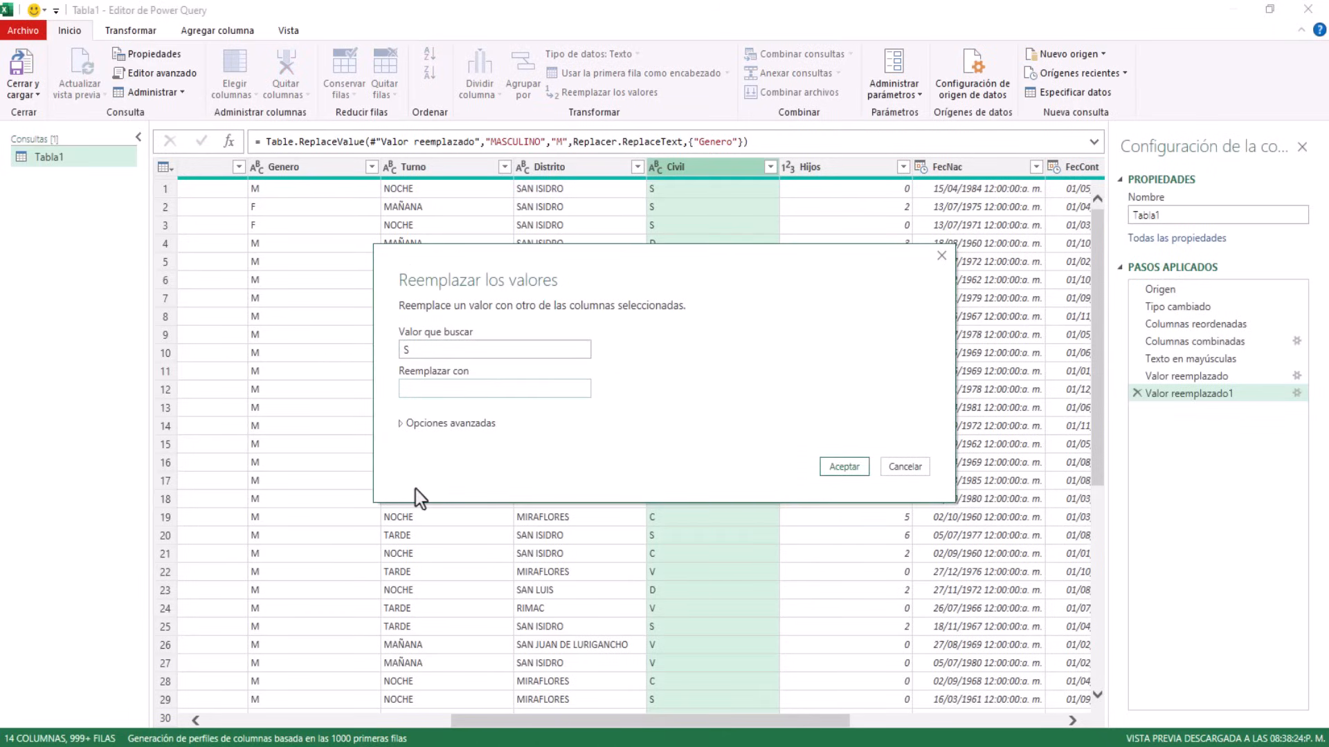
text(SOLTERO)
click(905, 469)
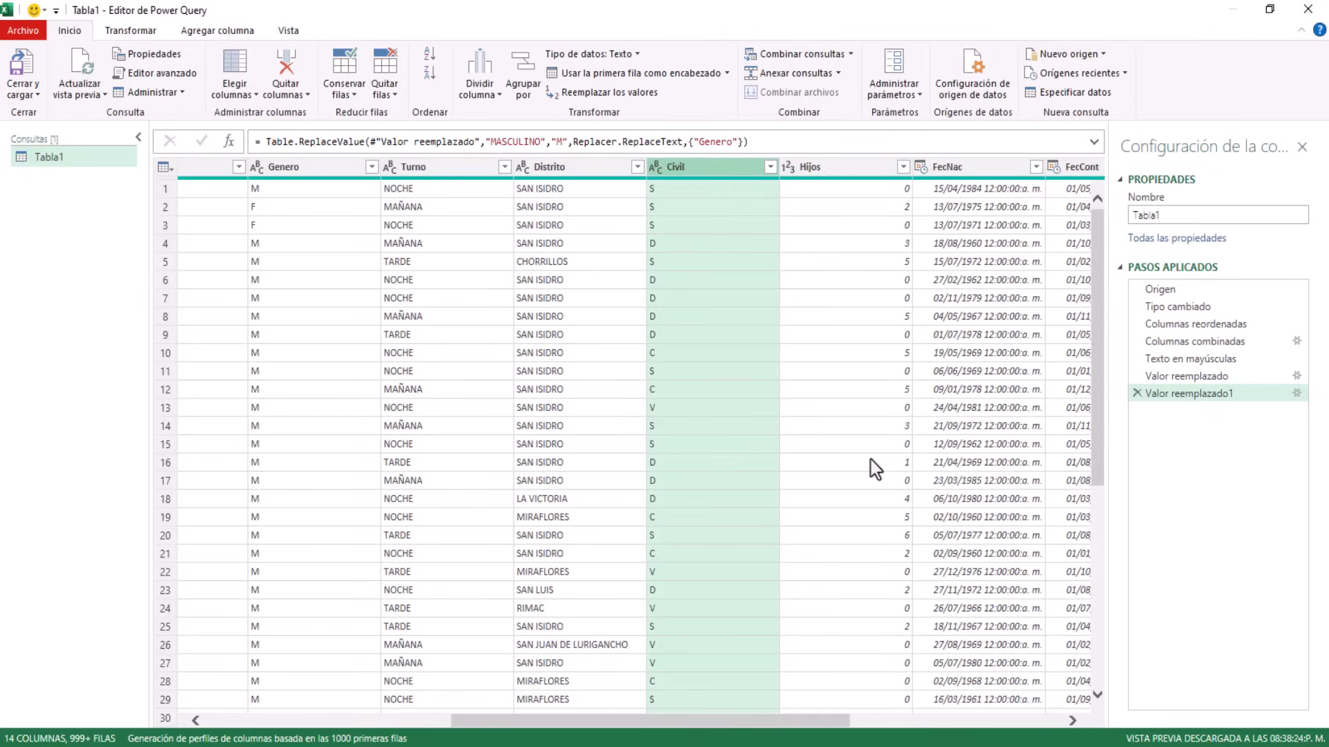
Remove the DNI and Email columns with Quitar columnas, leaving Tabla1 at 12 columns
click(849, 169)
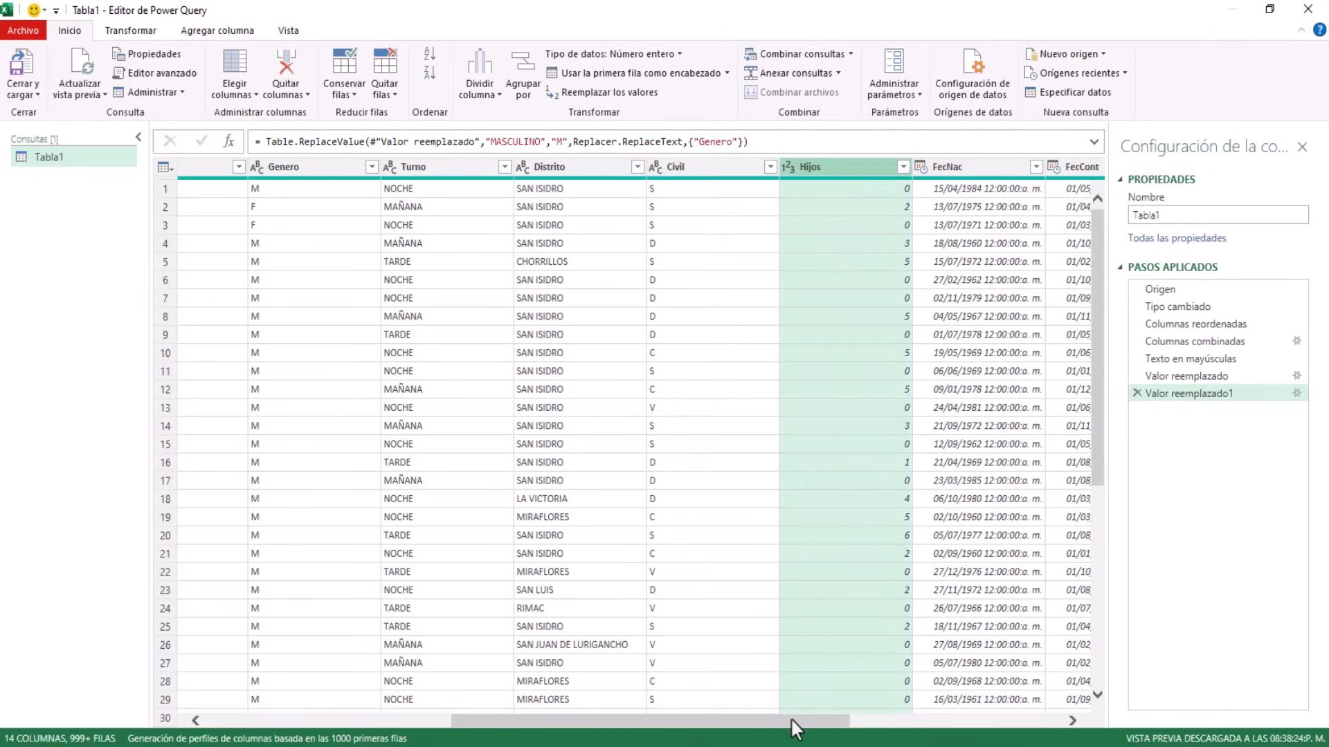
drag(790, 717, 992, 720)
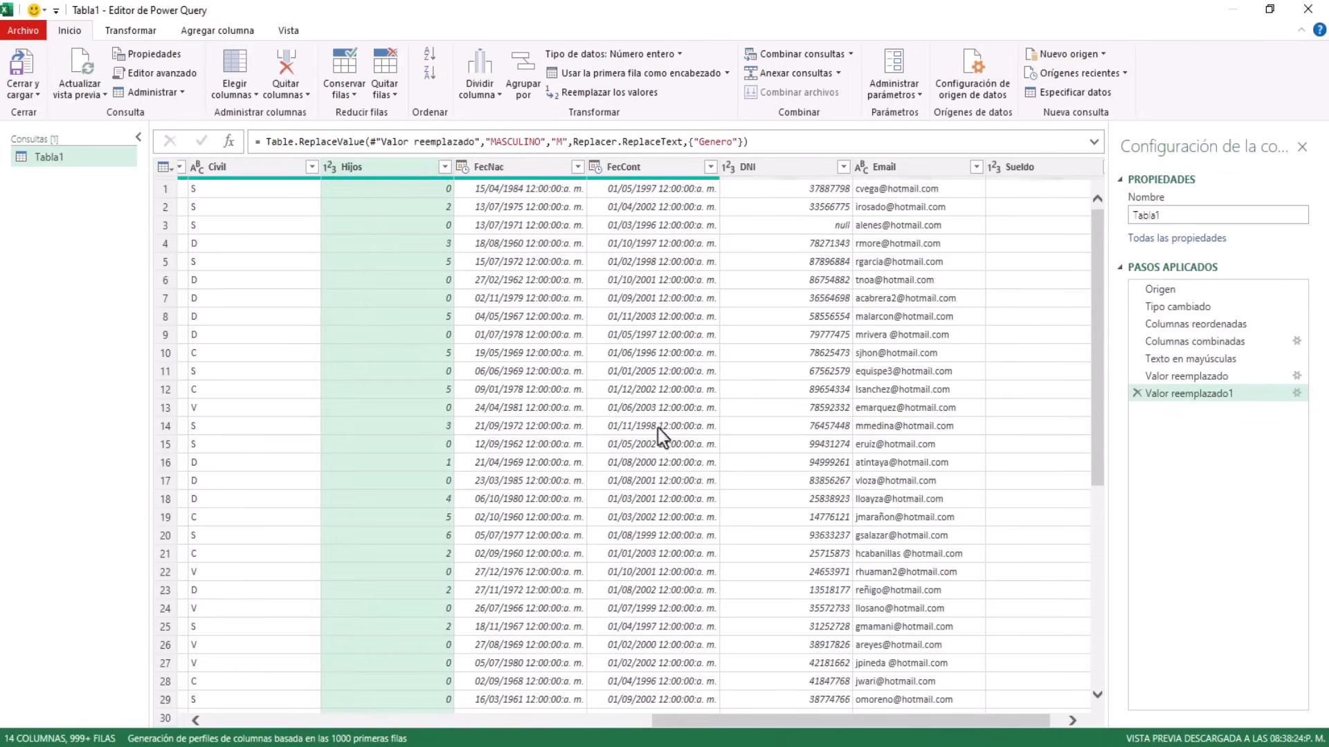
click(518, 168)
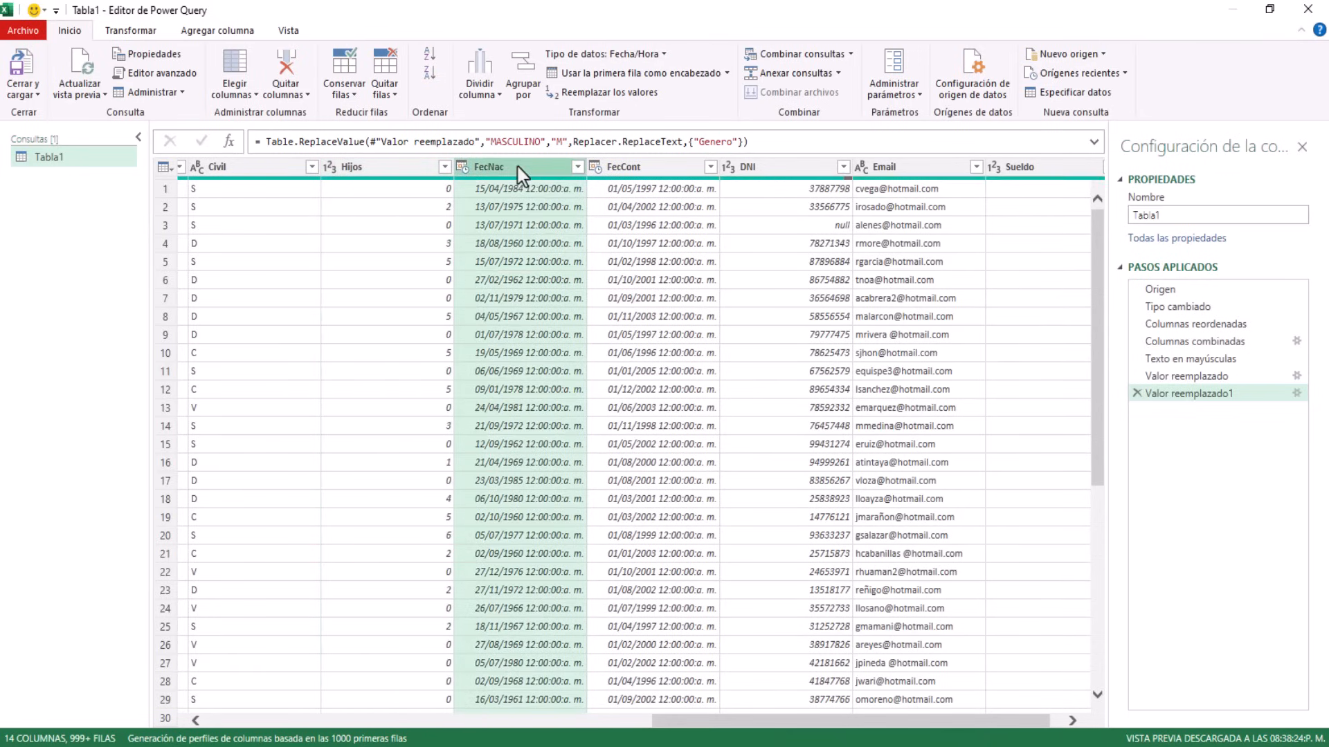
click(646, 169)
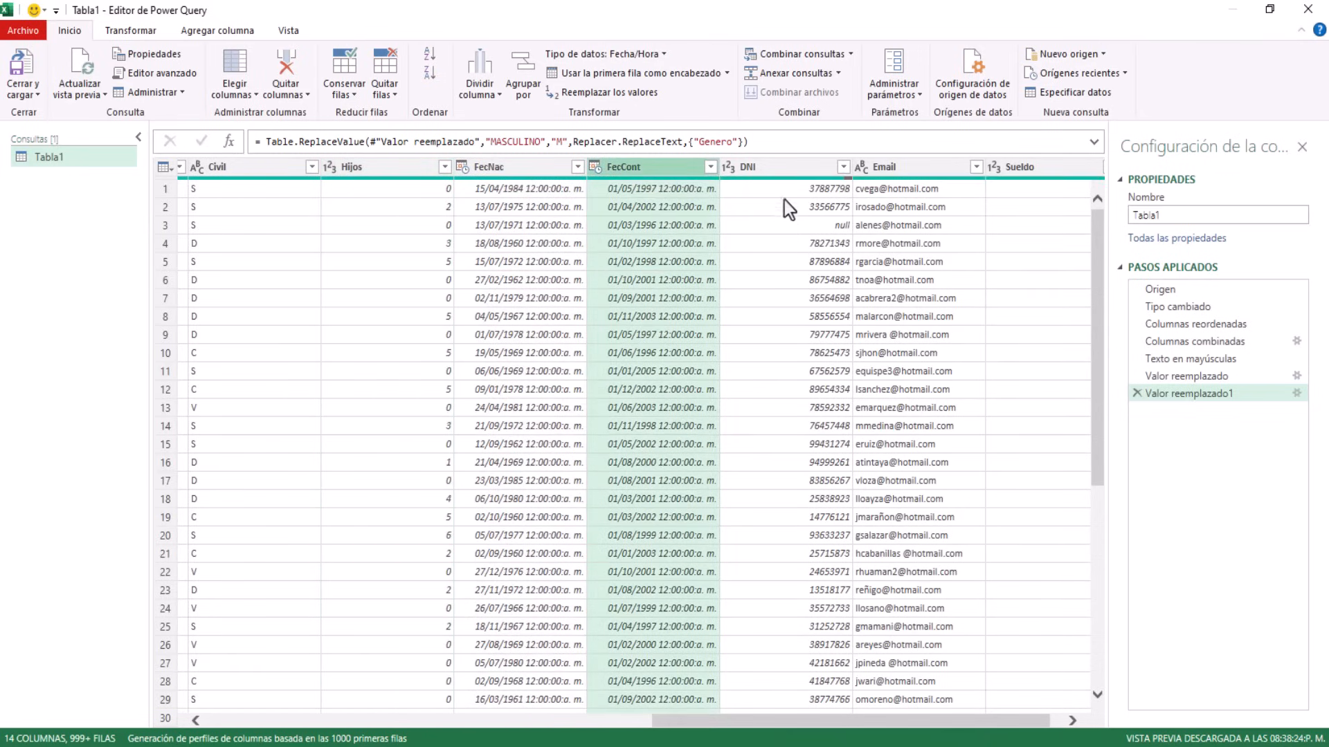
click(776, 172)
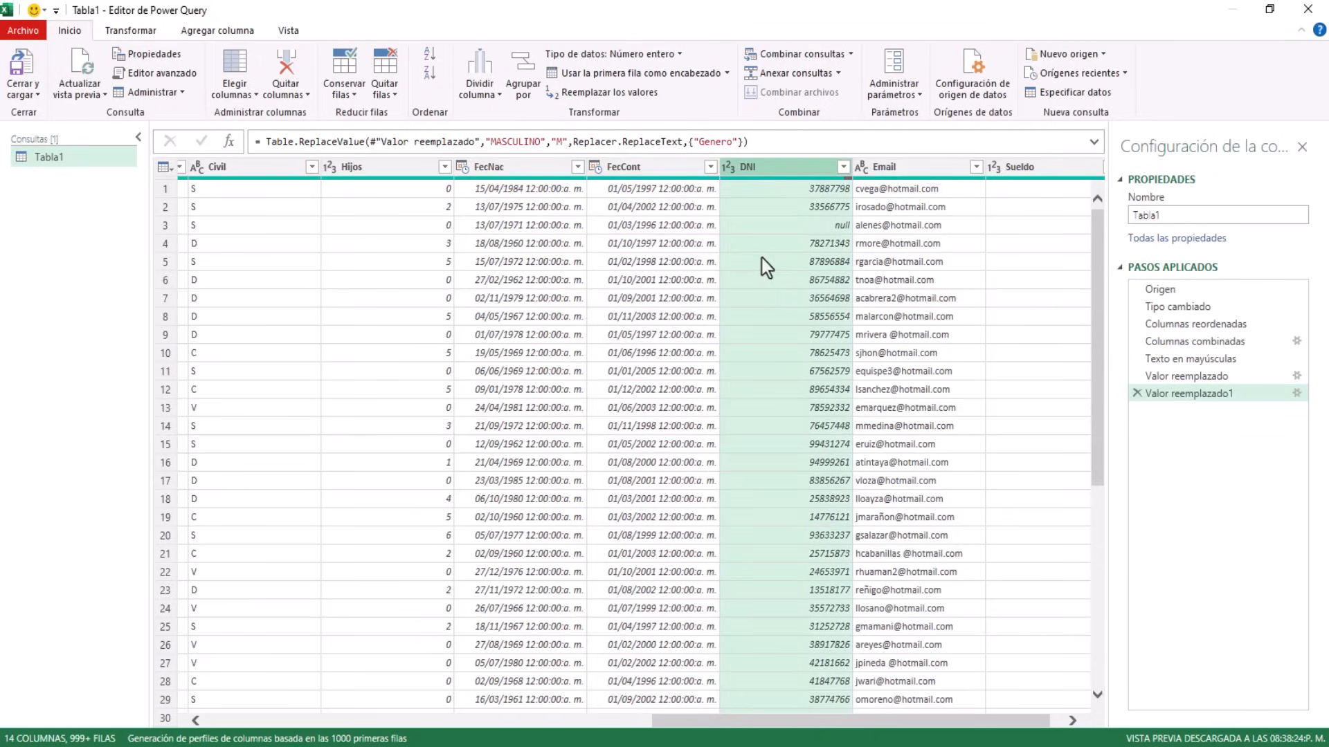
ctrl+click(890, 169)
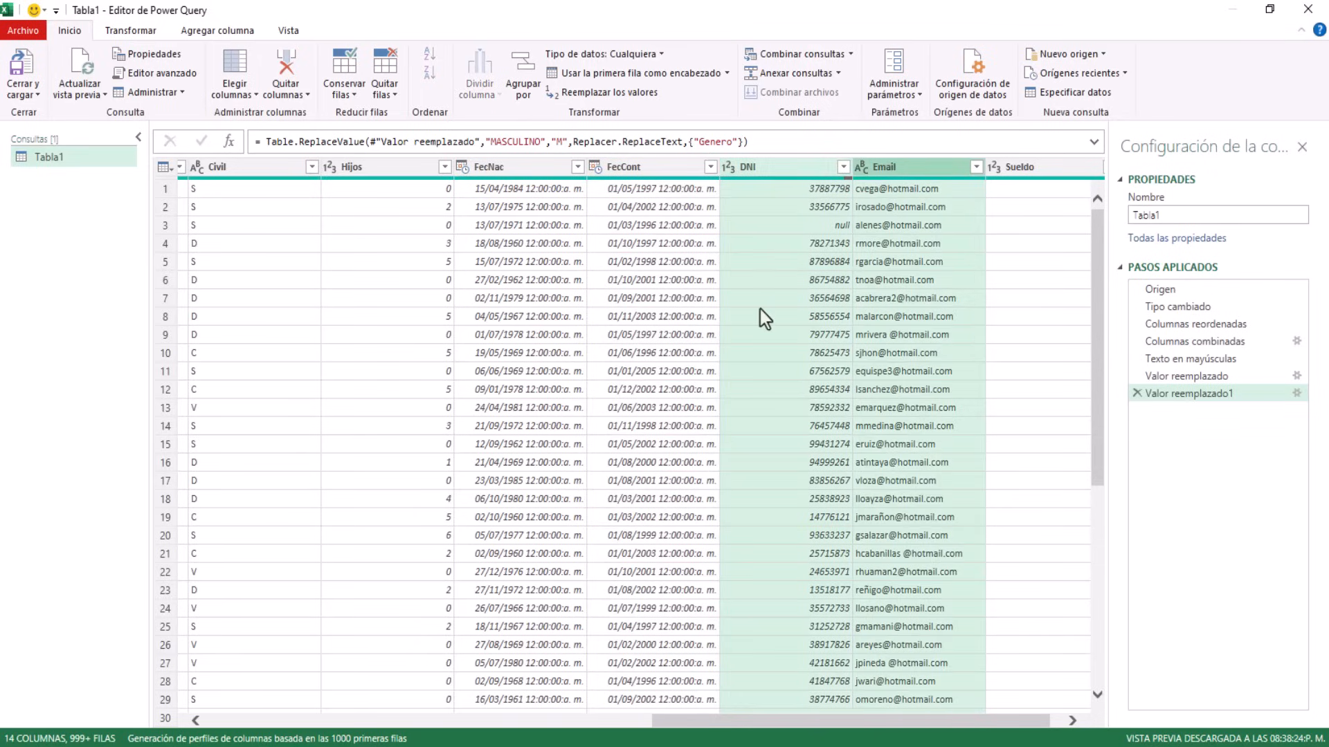
right_click(778, 174)
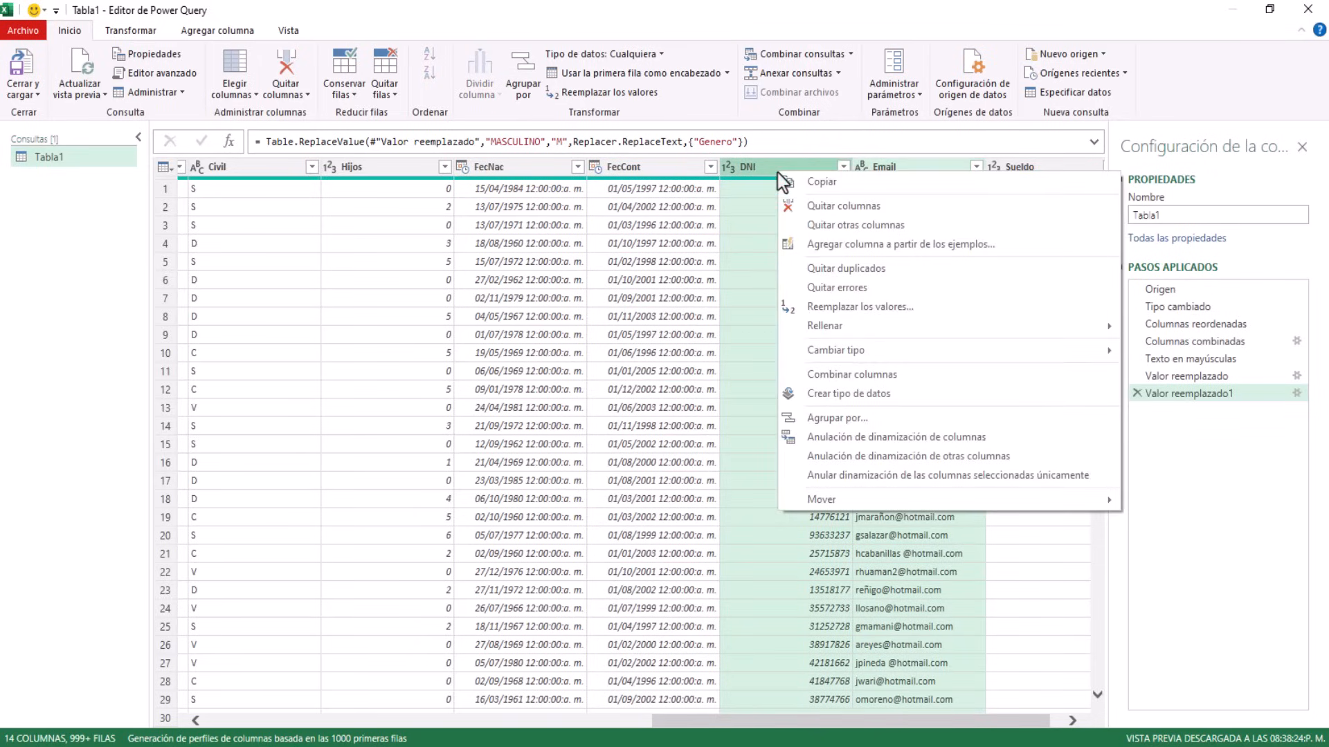
click(817, 211)
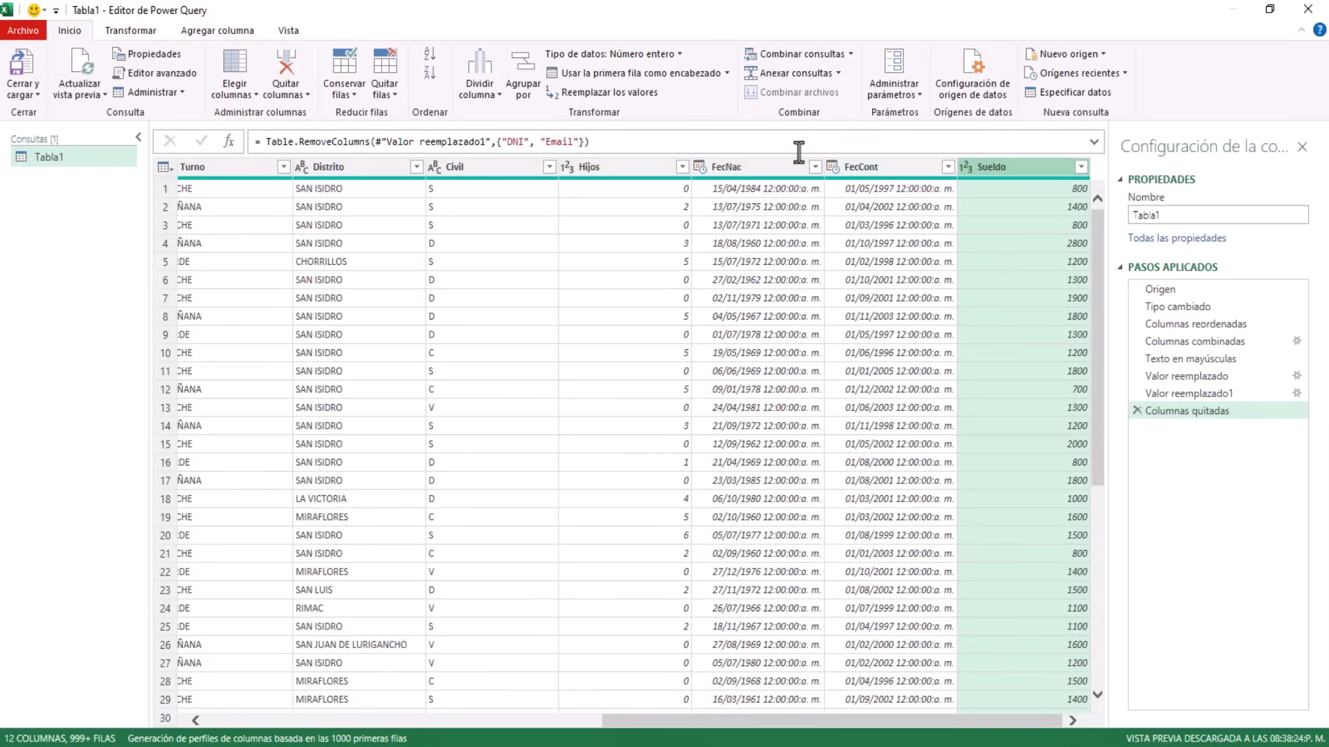
click(754, 168)
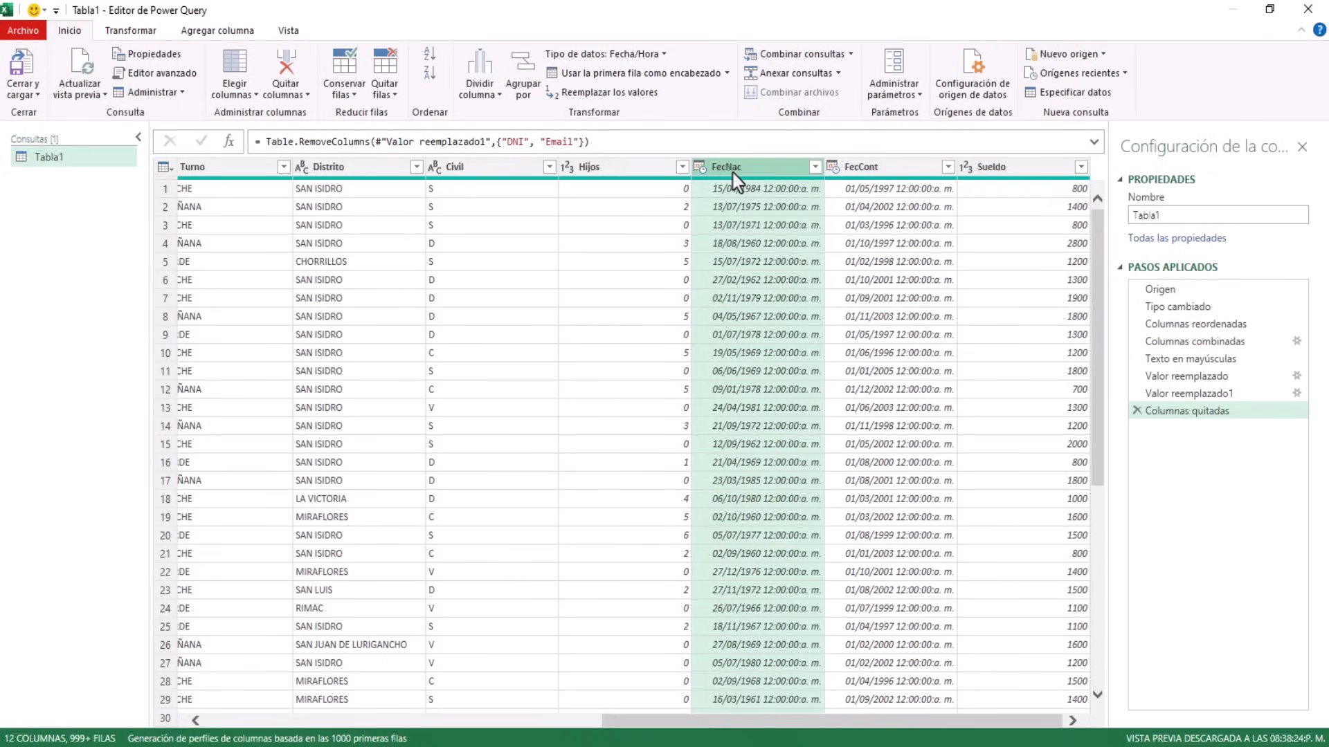
Add a column from examples on FecNac, using '1984 (Año de FecNac)' to extract the birth year
right_click(733, 174)
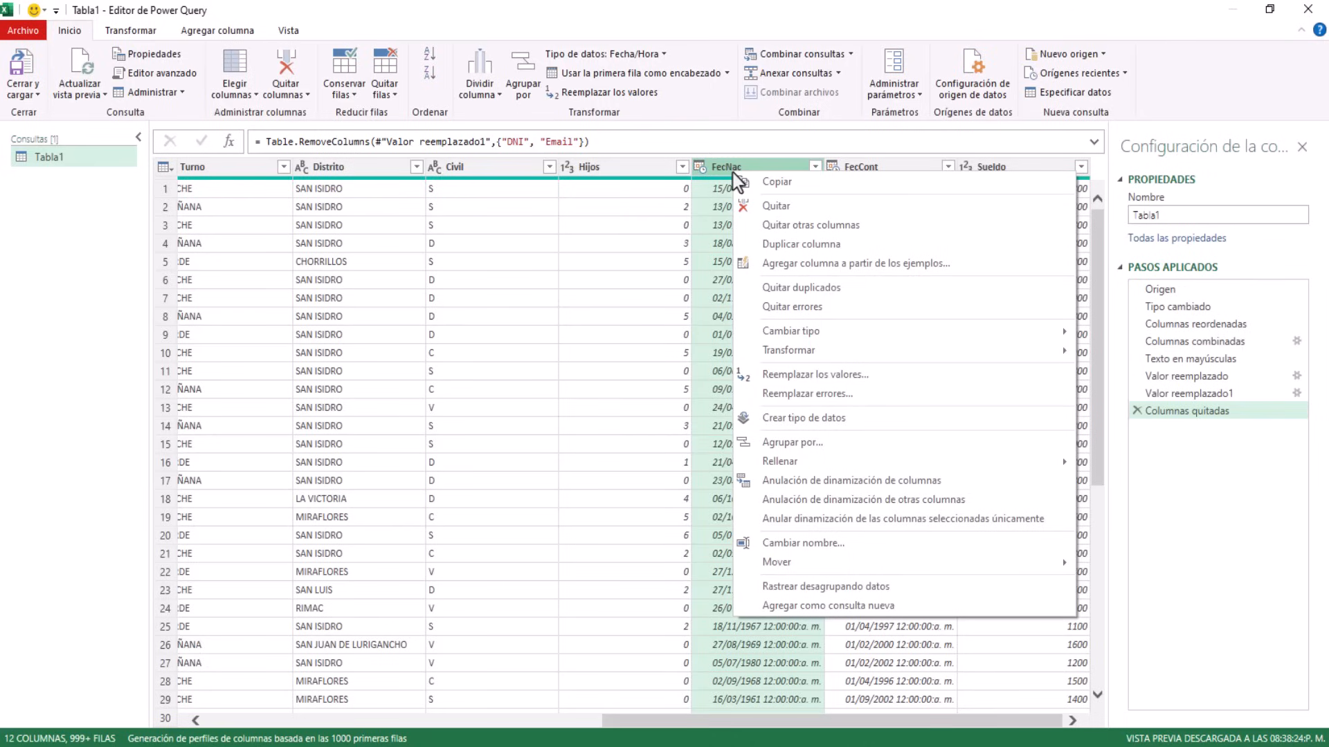
click(871, 265)
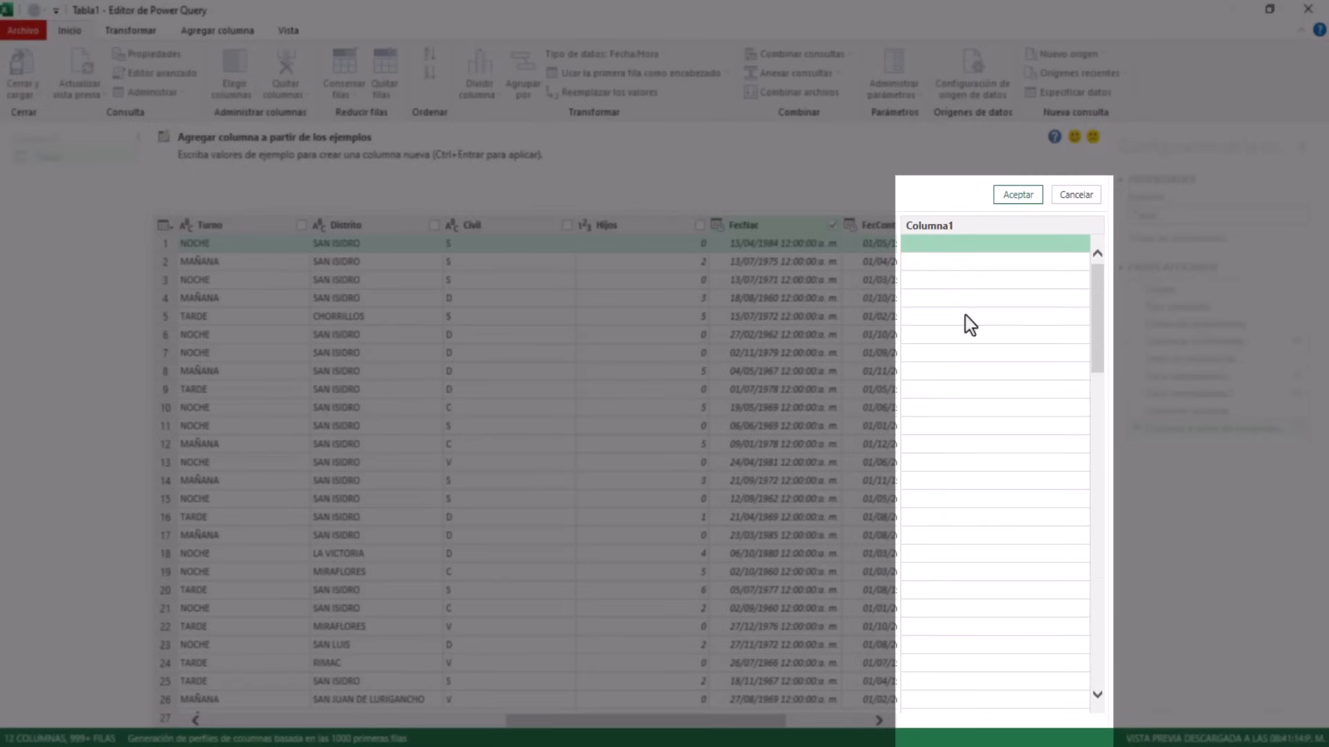
double_click(915, 246)
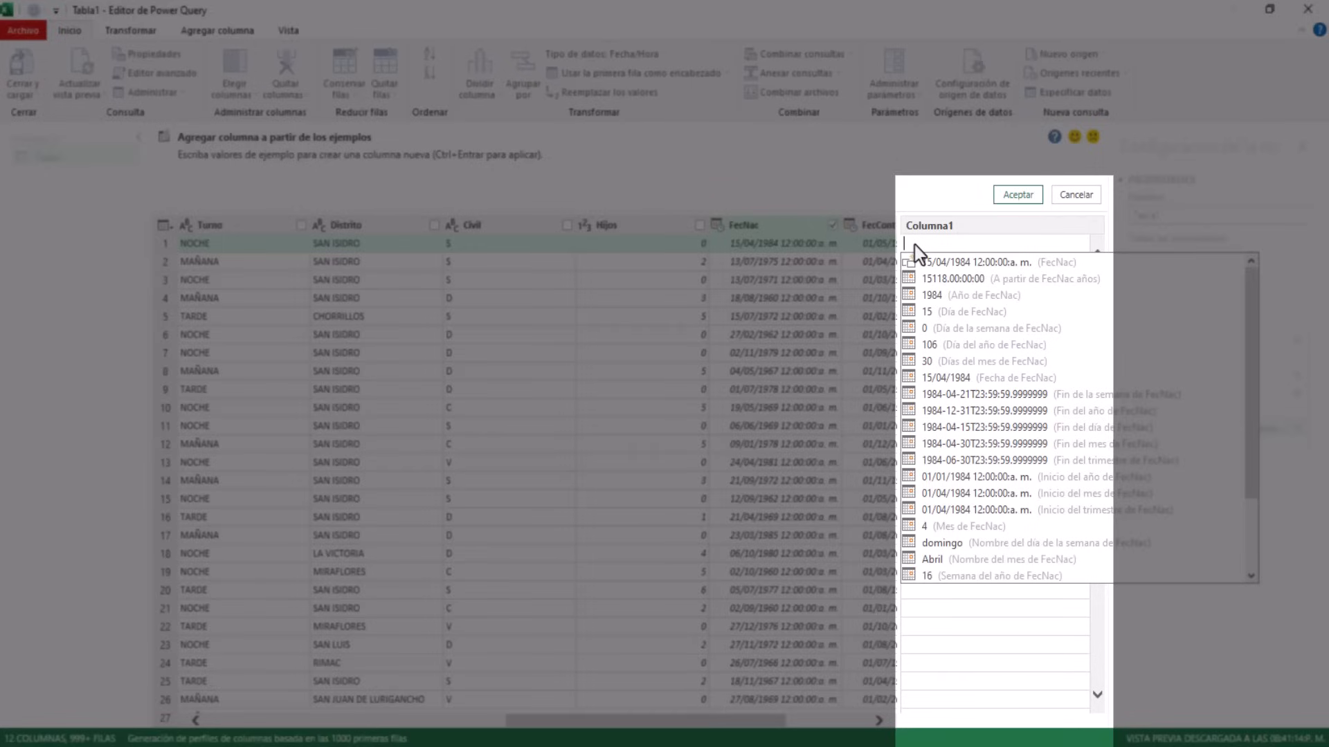
click(944, 298)
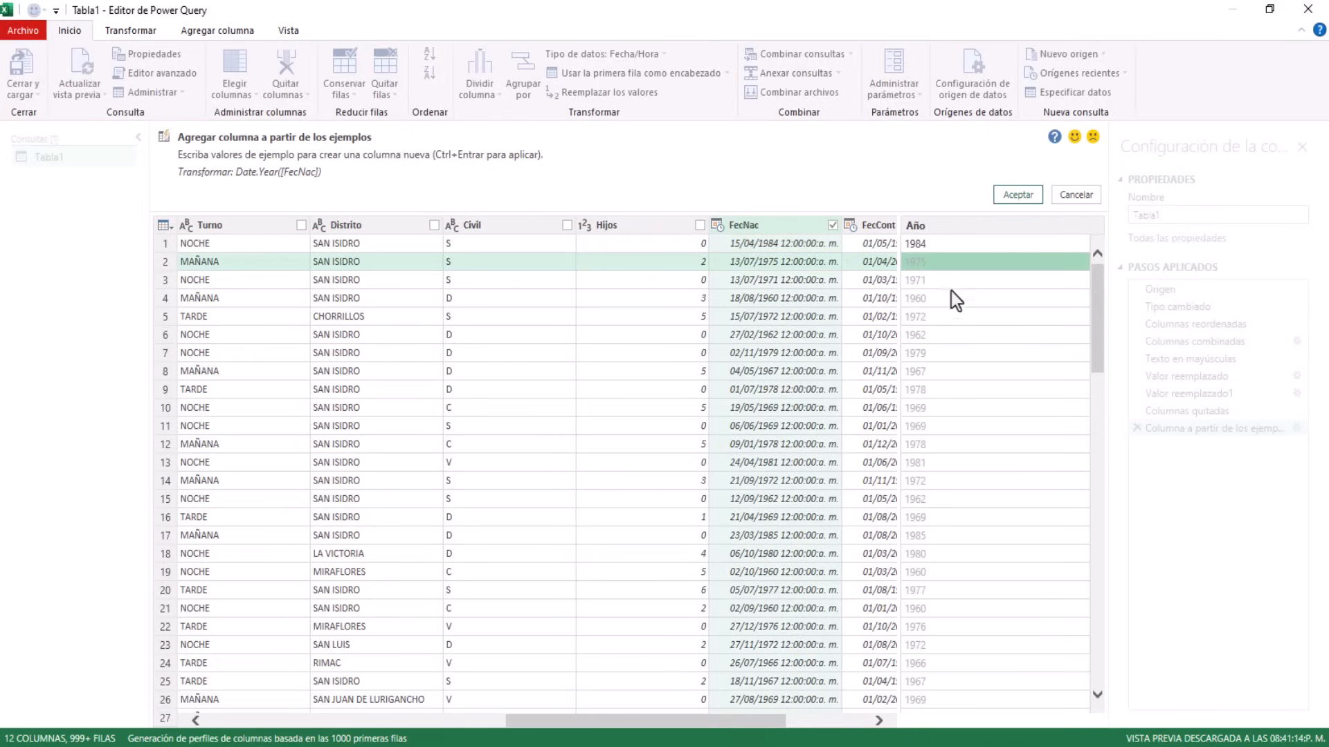
click(1009, 198)
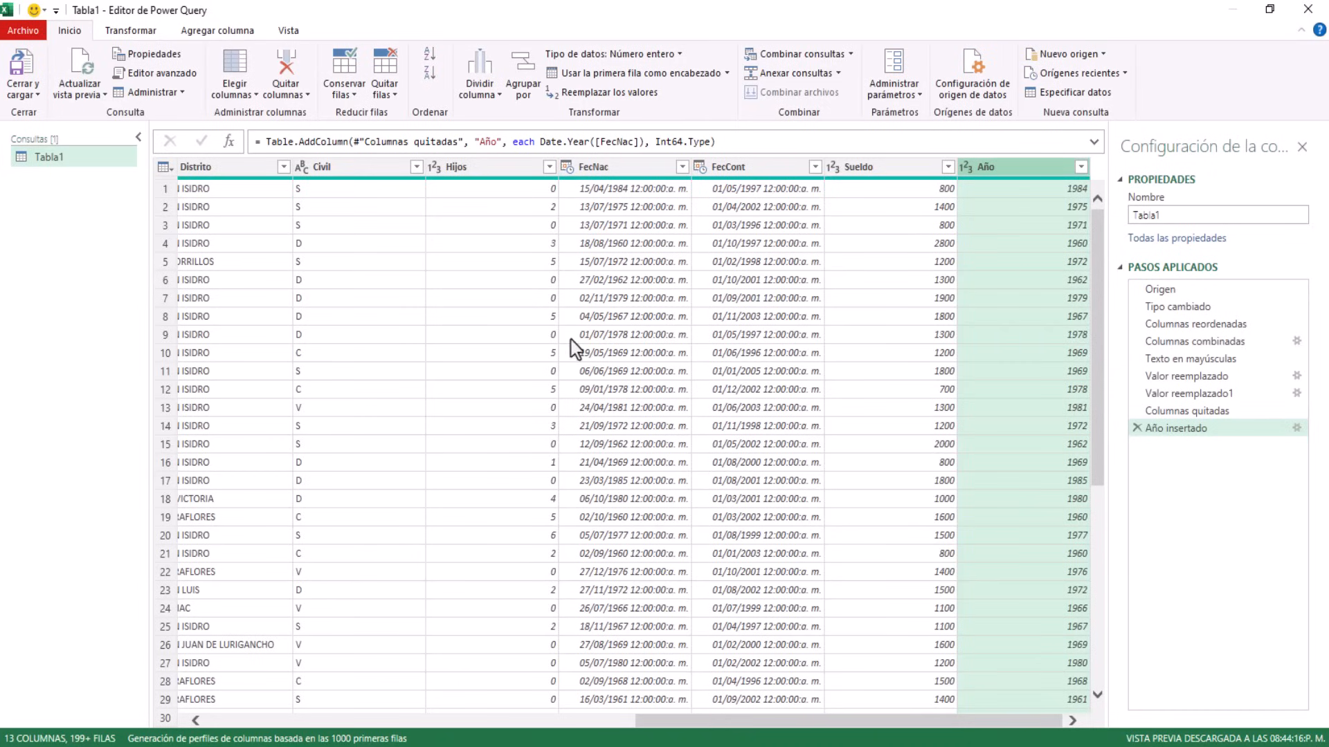
Add a column from examples on FecNac, using 'Abril' so each row shows its birth month name
click(601, 168)
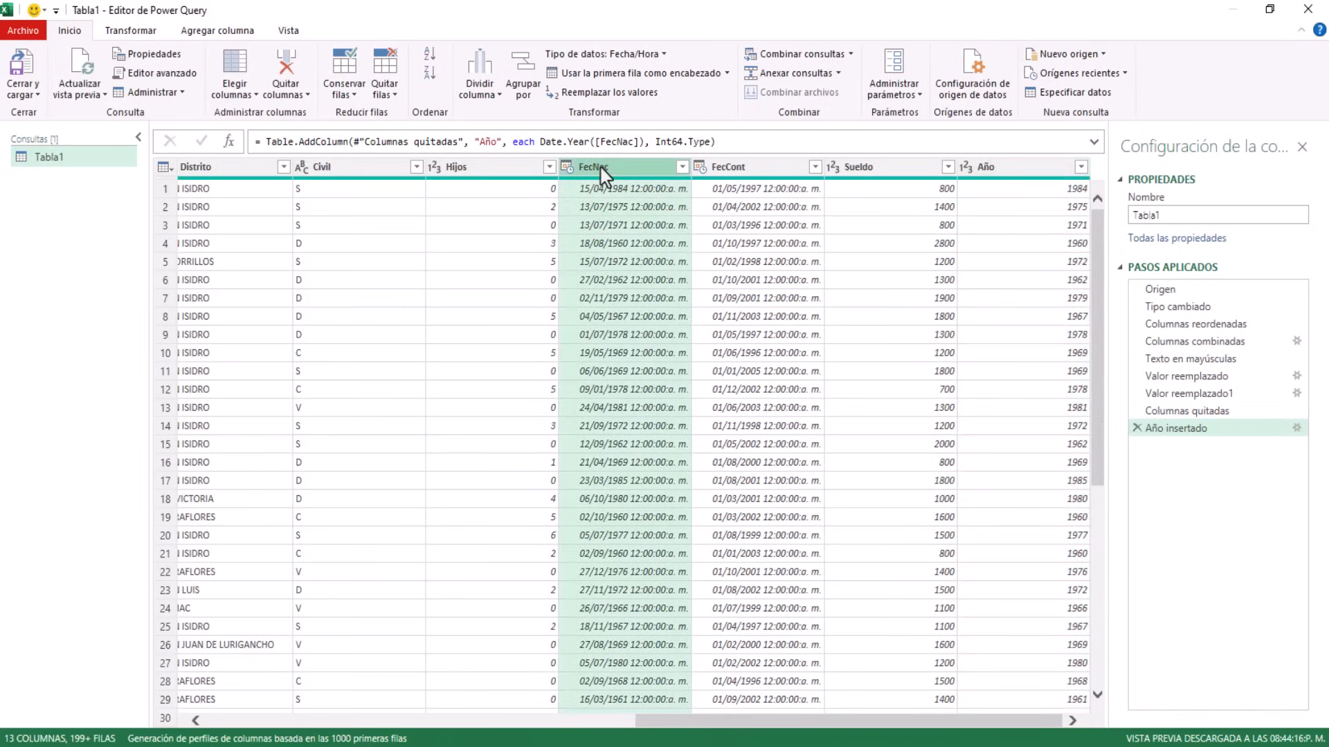
right_click(601, 168)
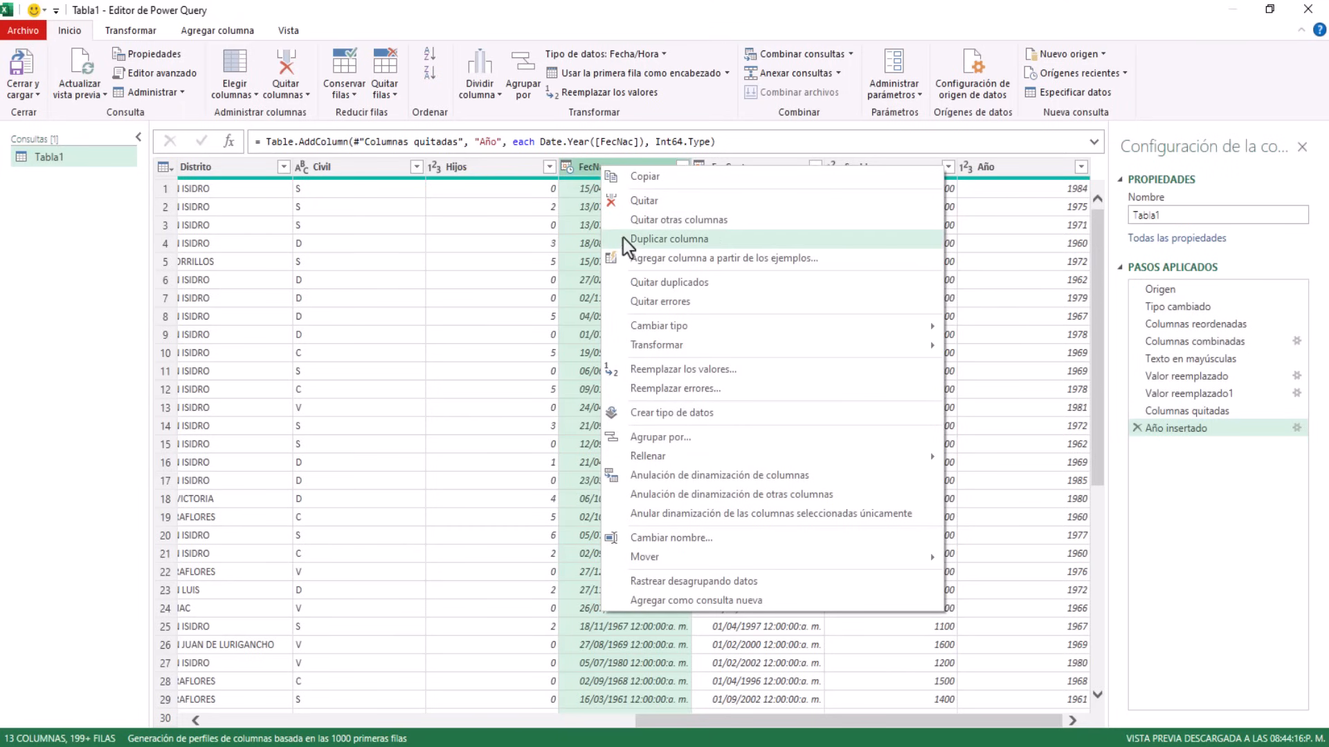
click(641, 259)
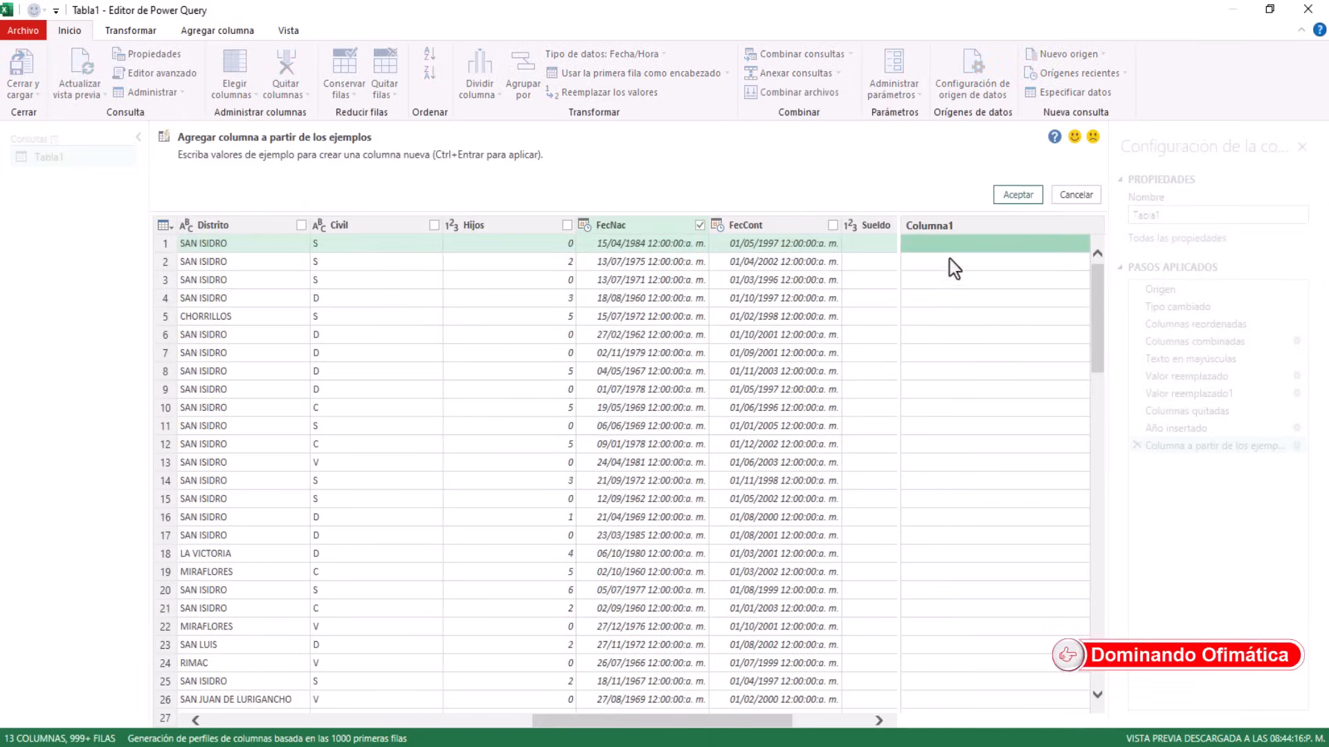
click(944, 250)
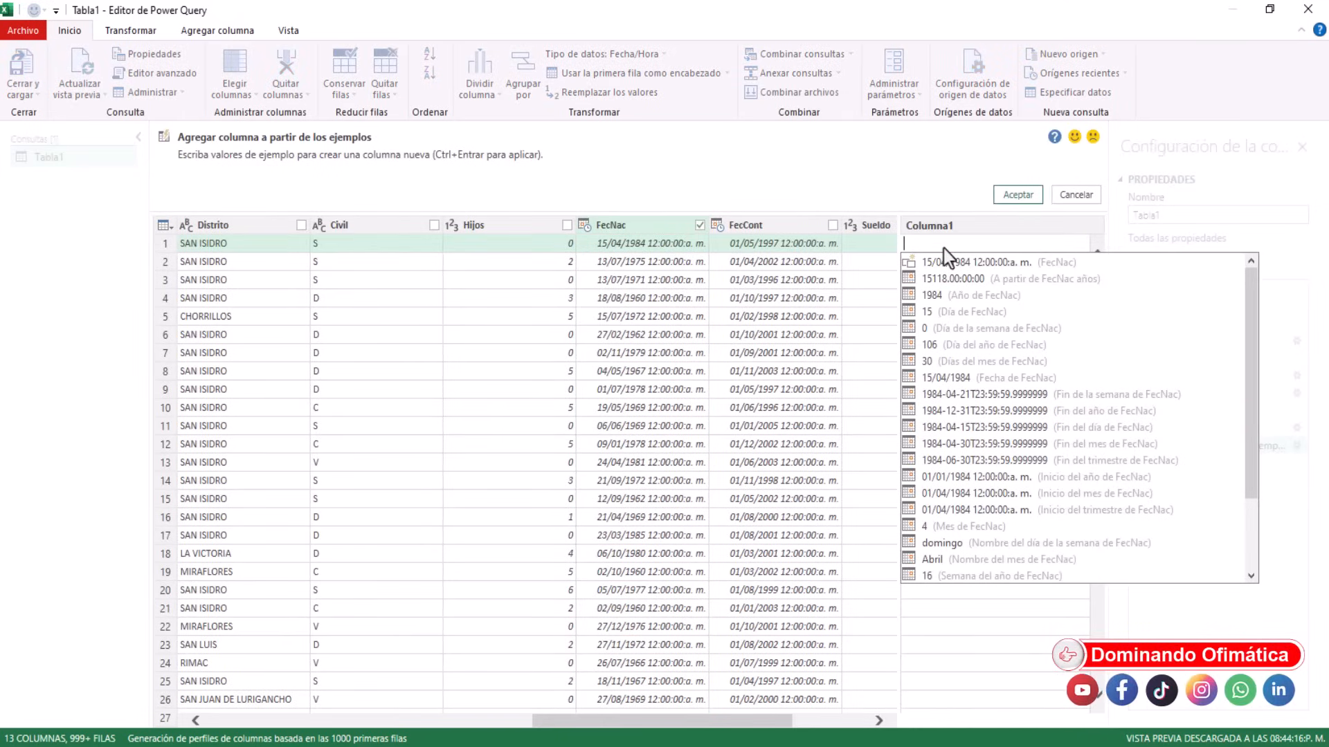
click(930, 559)
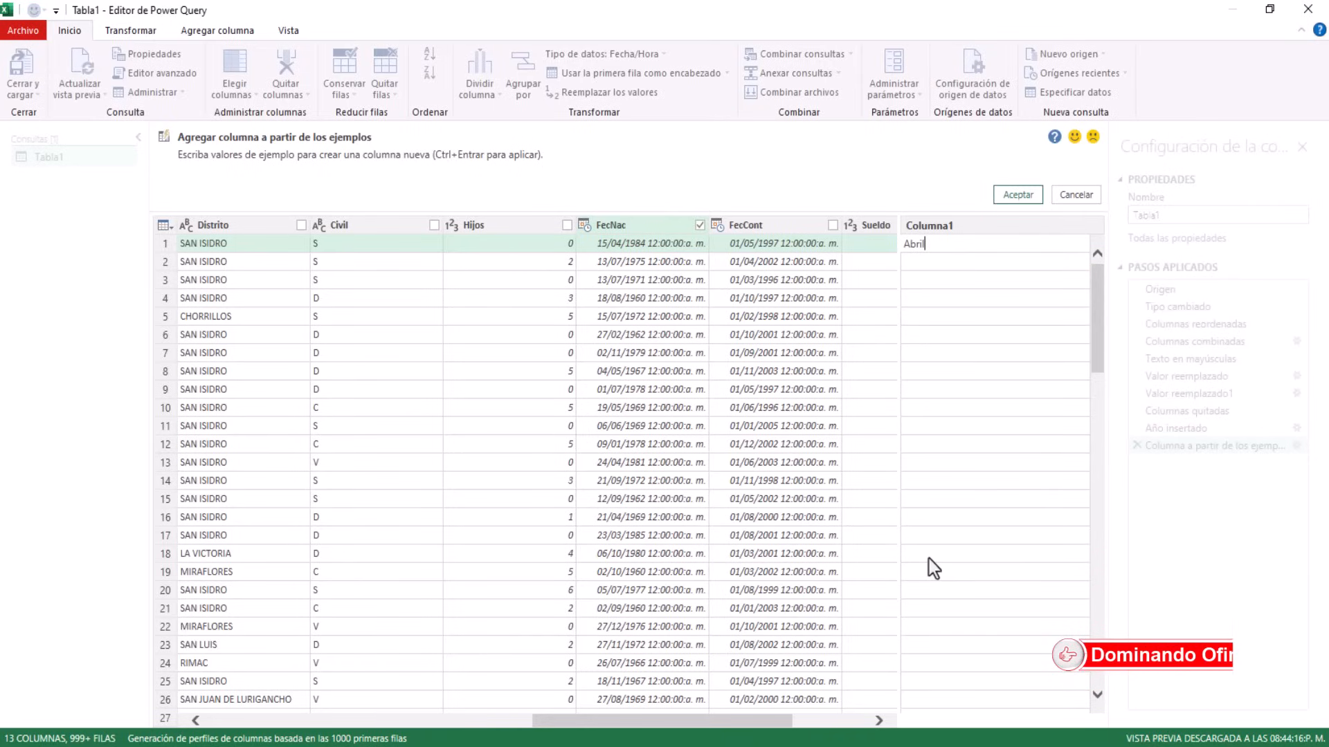
key(Return)
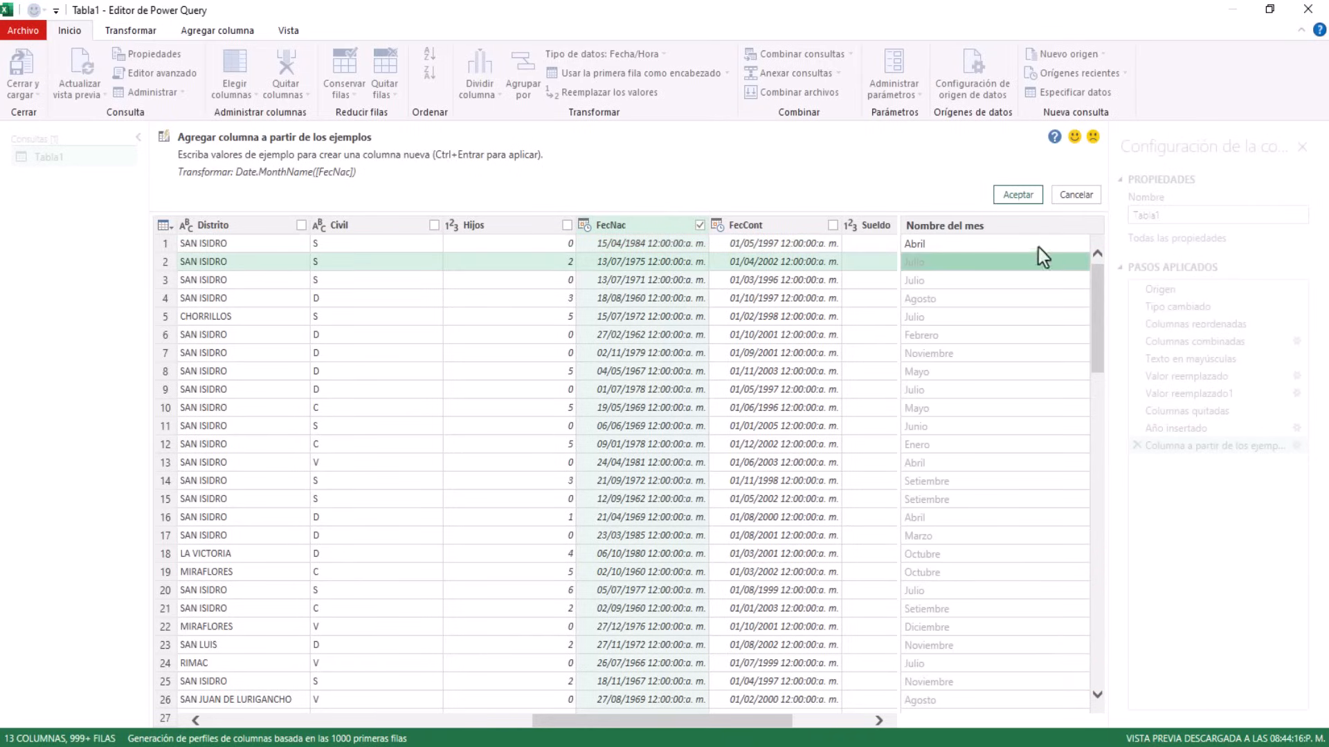
click(1021, 200)
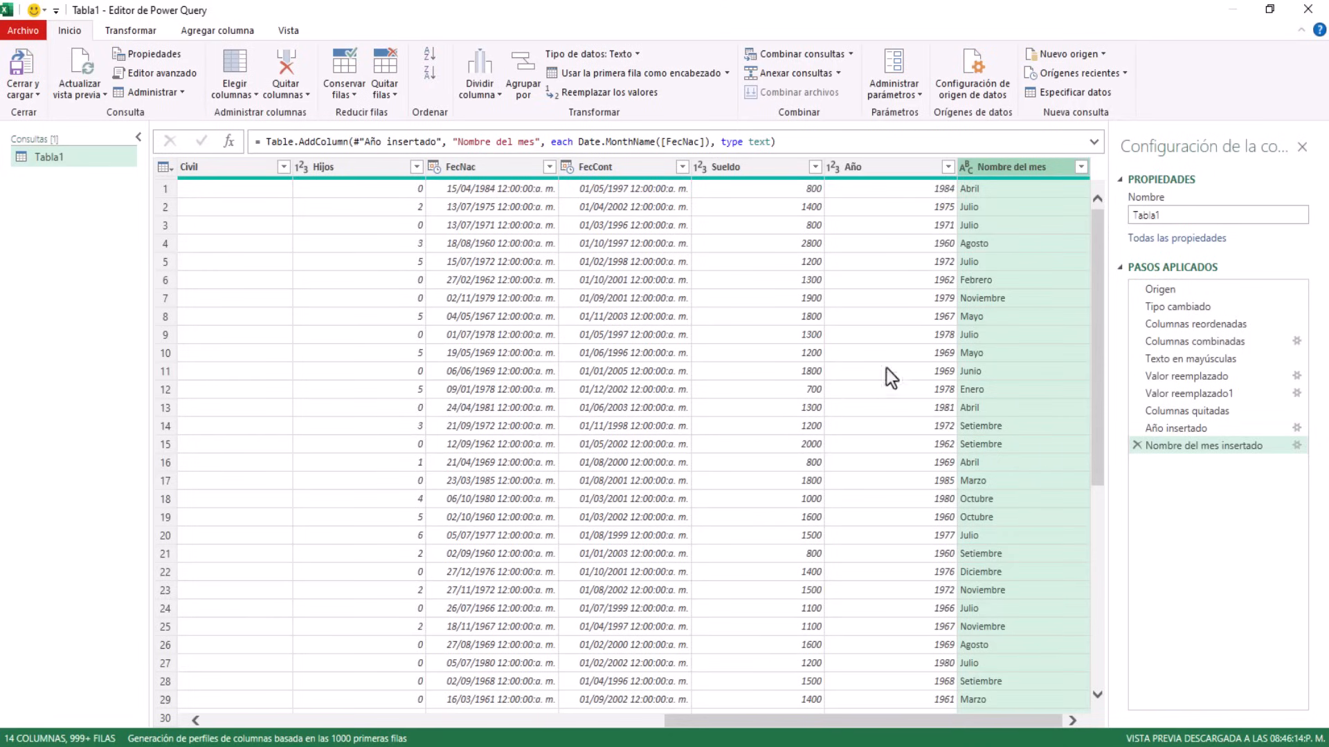
Create a custom column named Edad with the formula 2025-[Año]
click(885, 166)
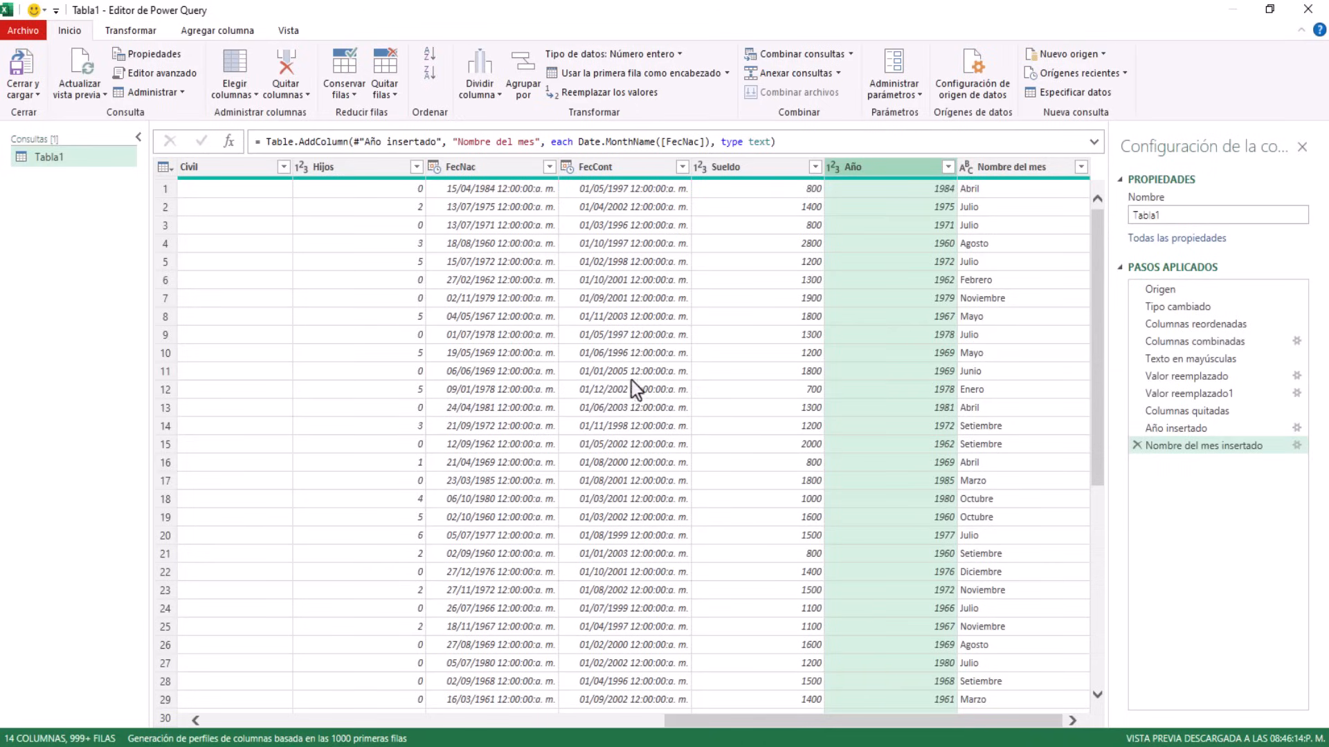
click(197, 31)
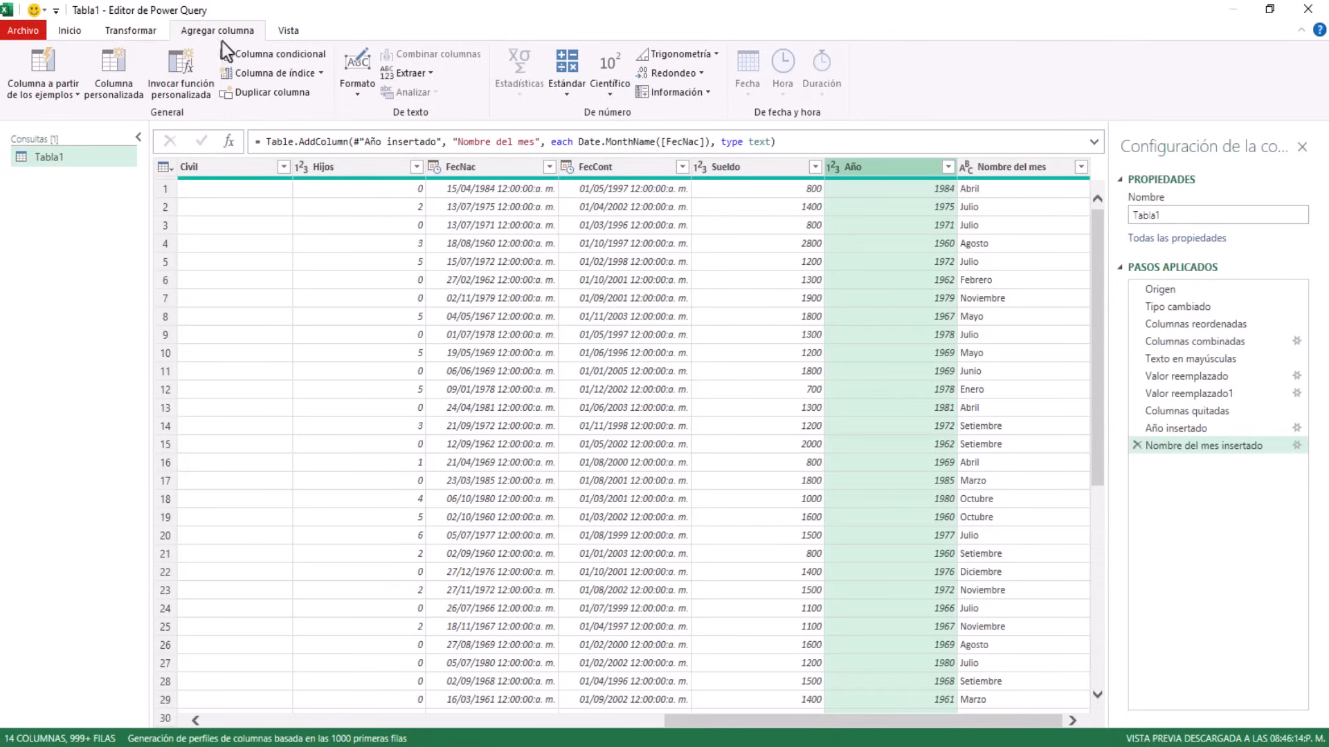
click(119, 70)
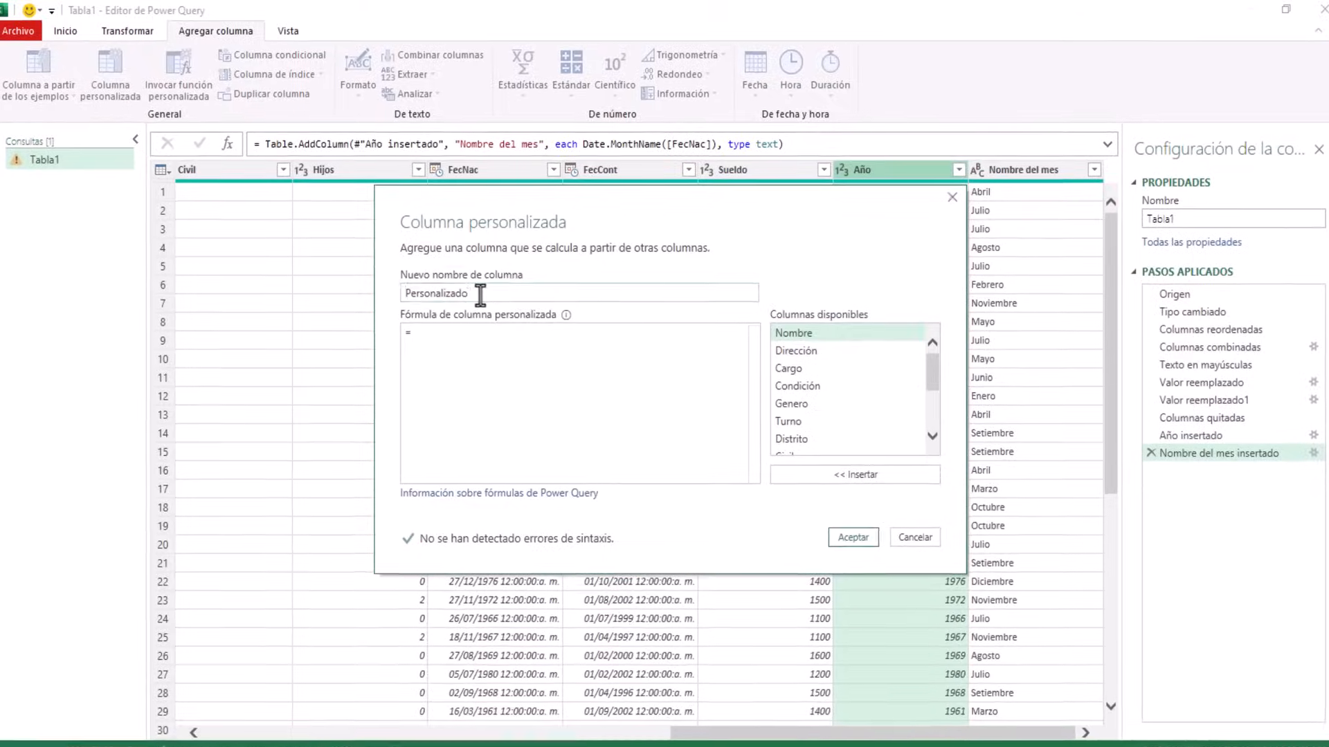
drag(481, 291, 402, 289)
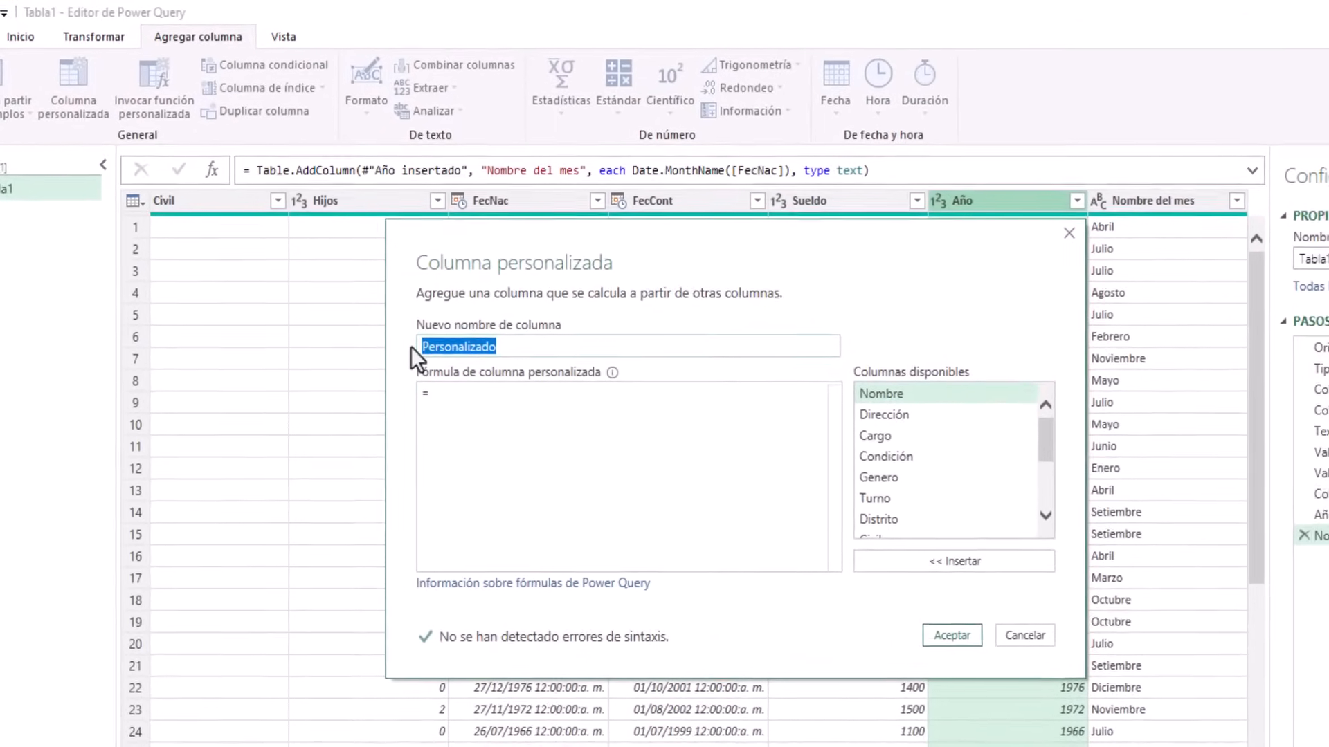
text(Edad)
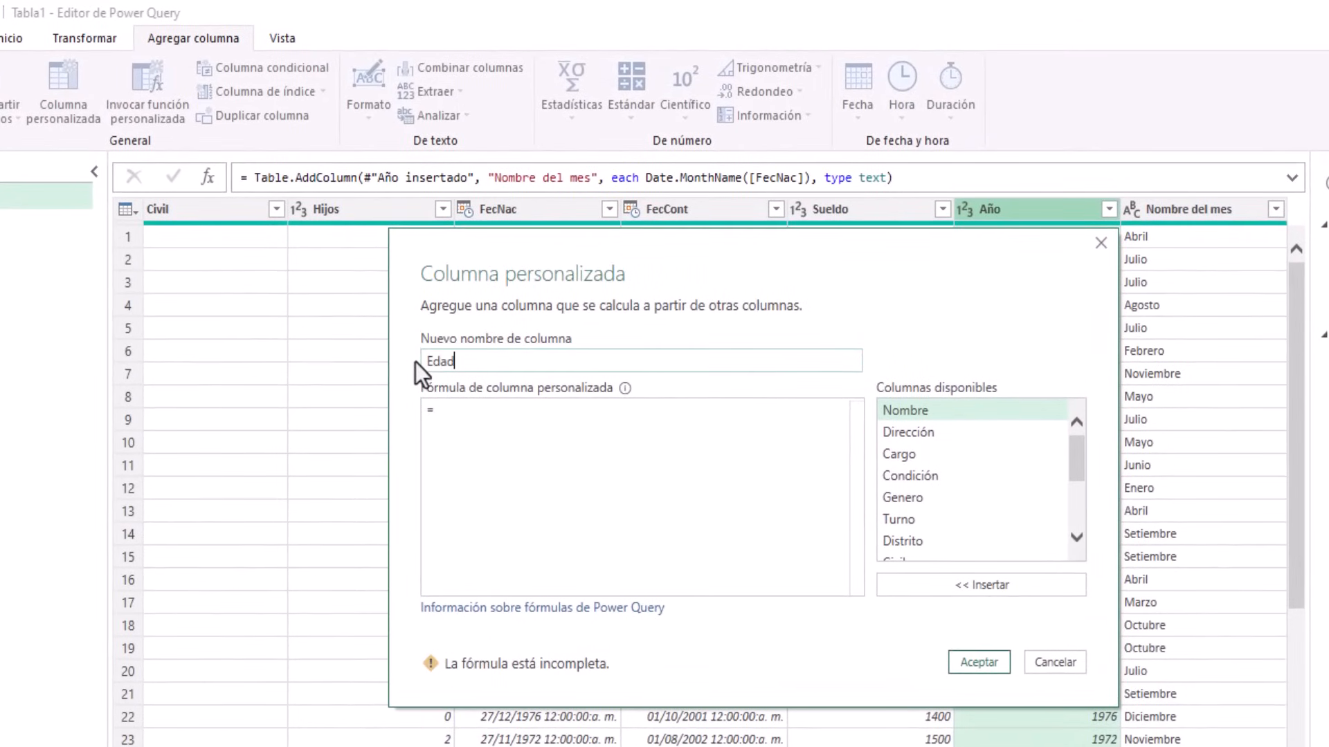
click(438, 409)
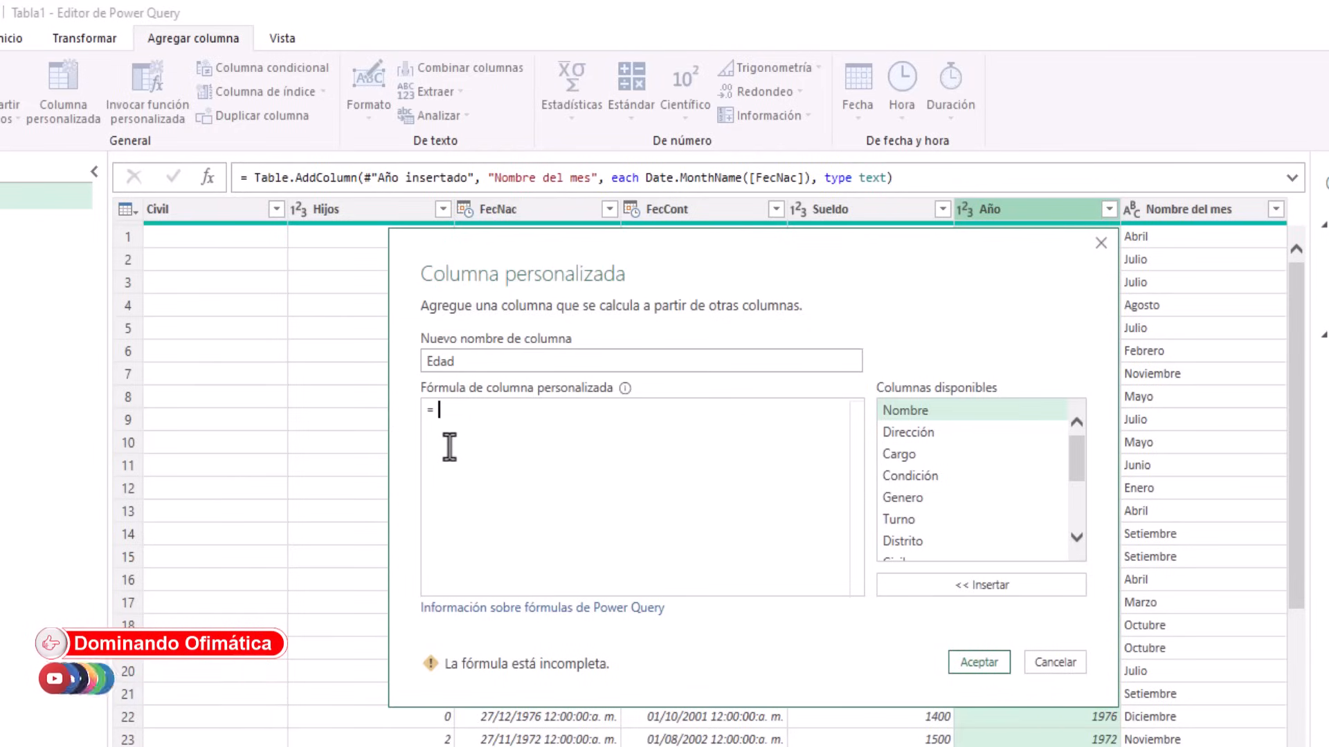
text(2025)
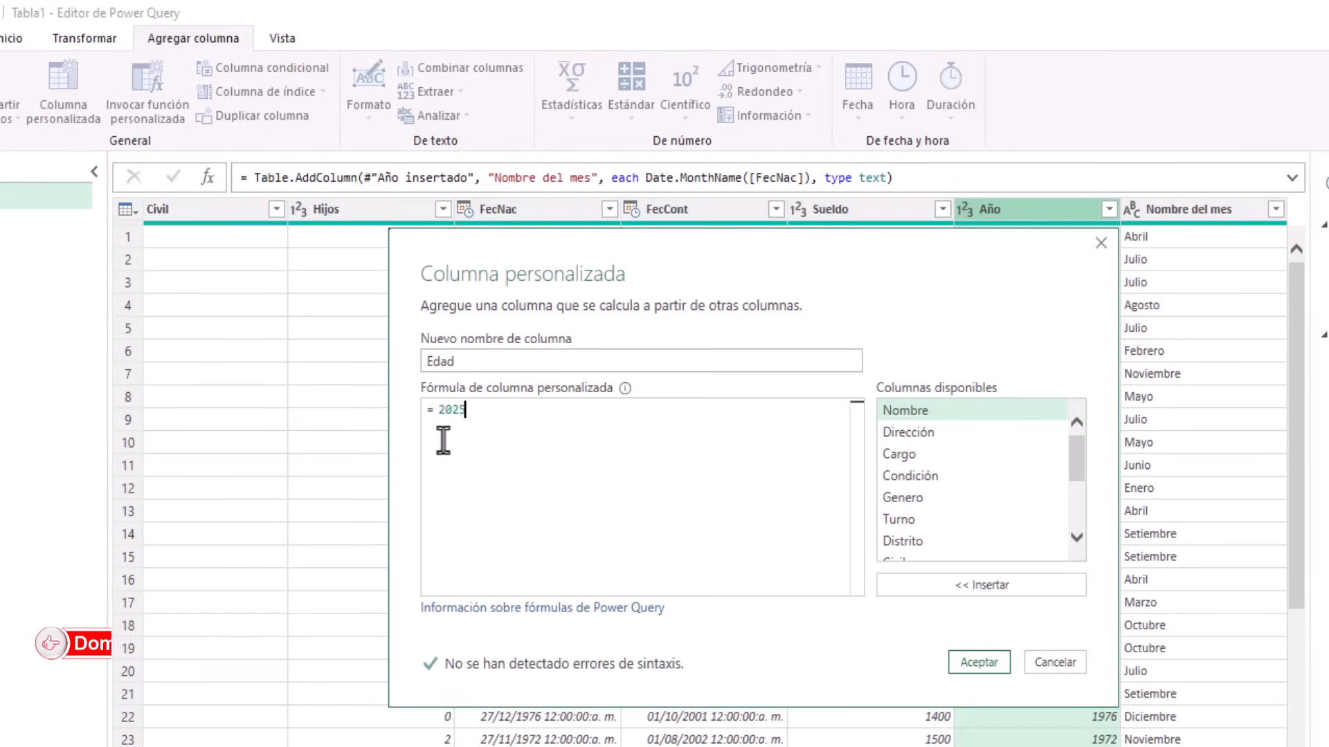
text(-)
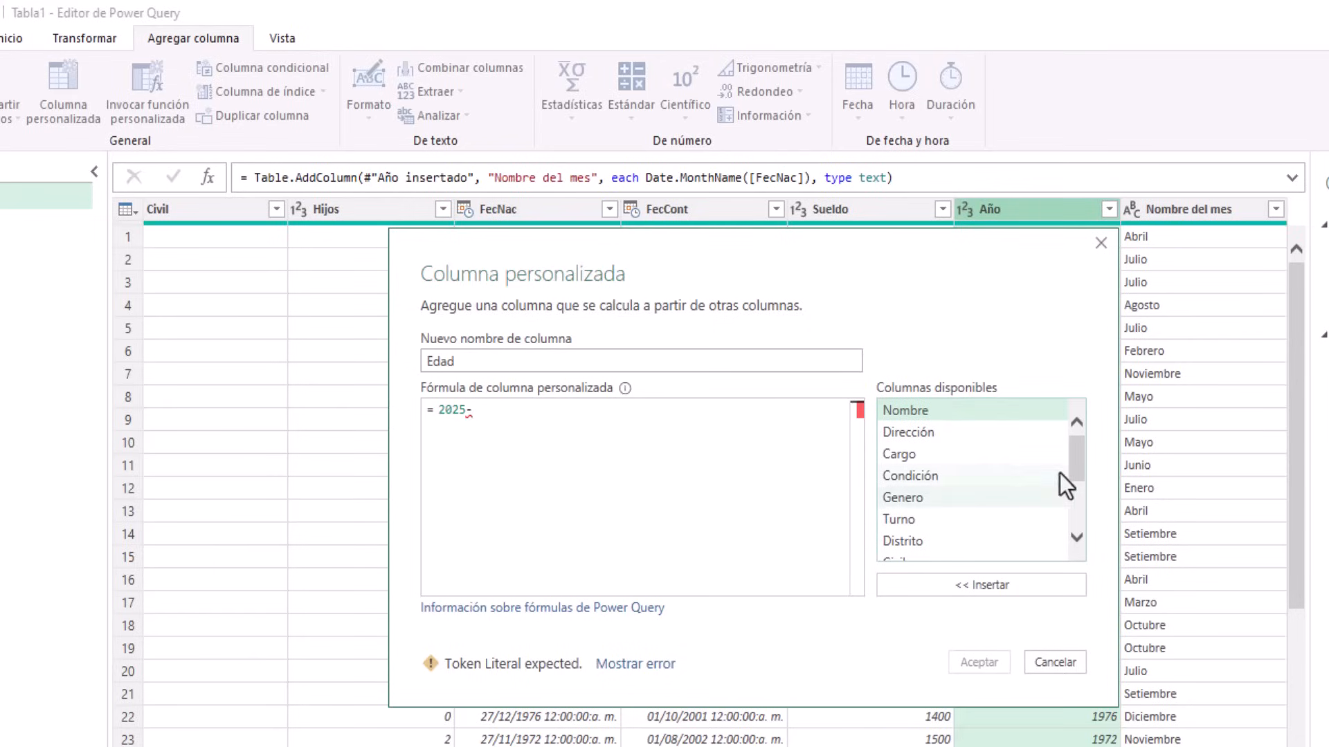
drag(1074, 449, 1074, 526)
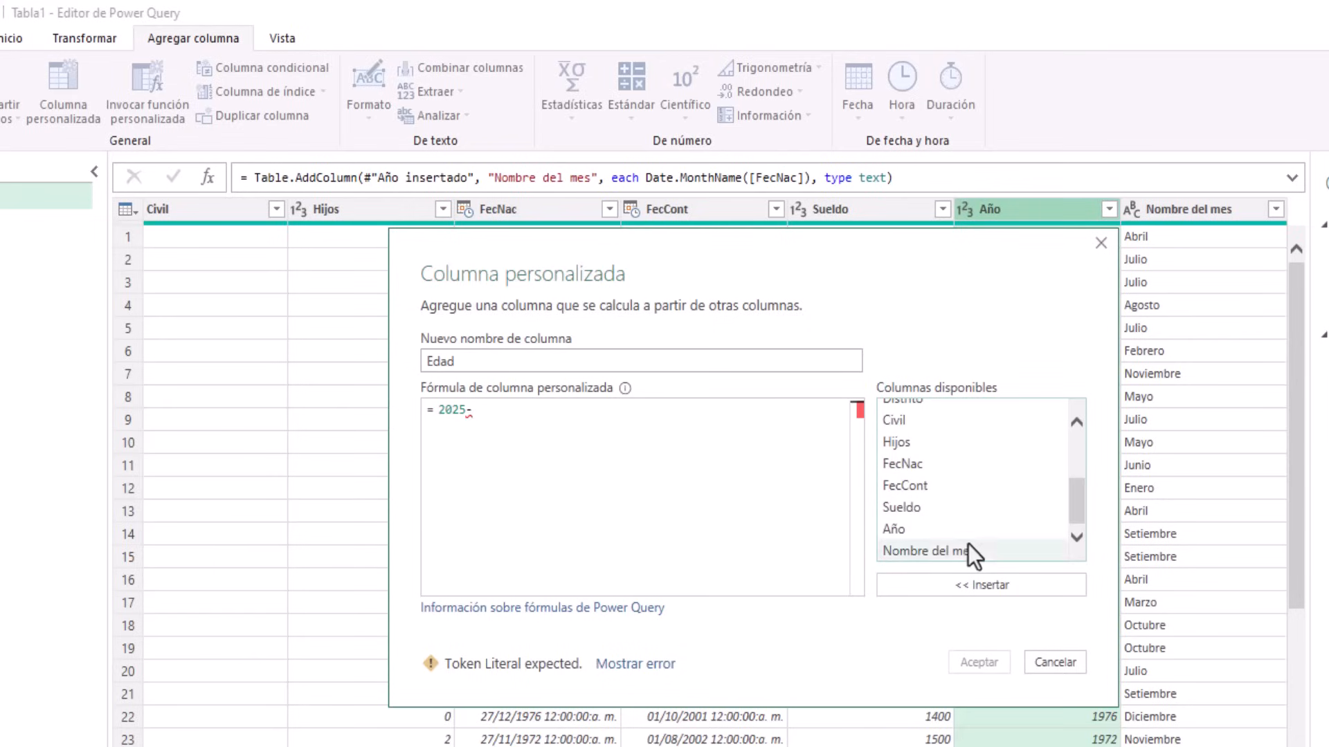
click(901, 533)
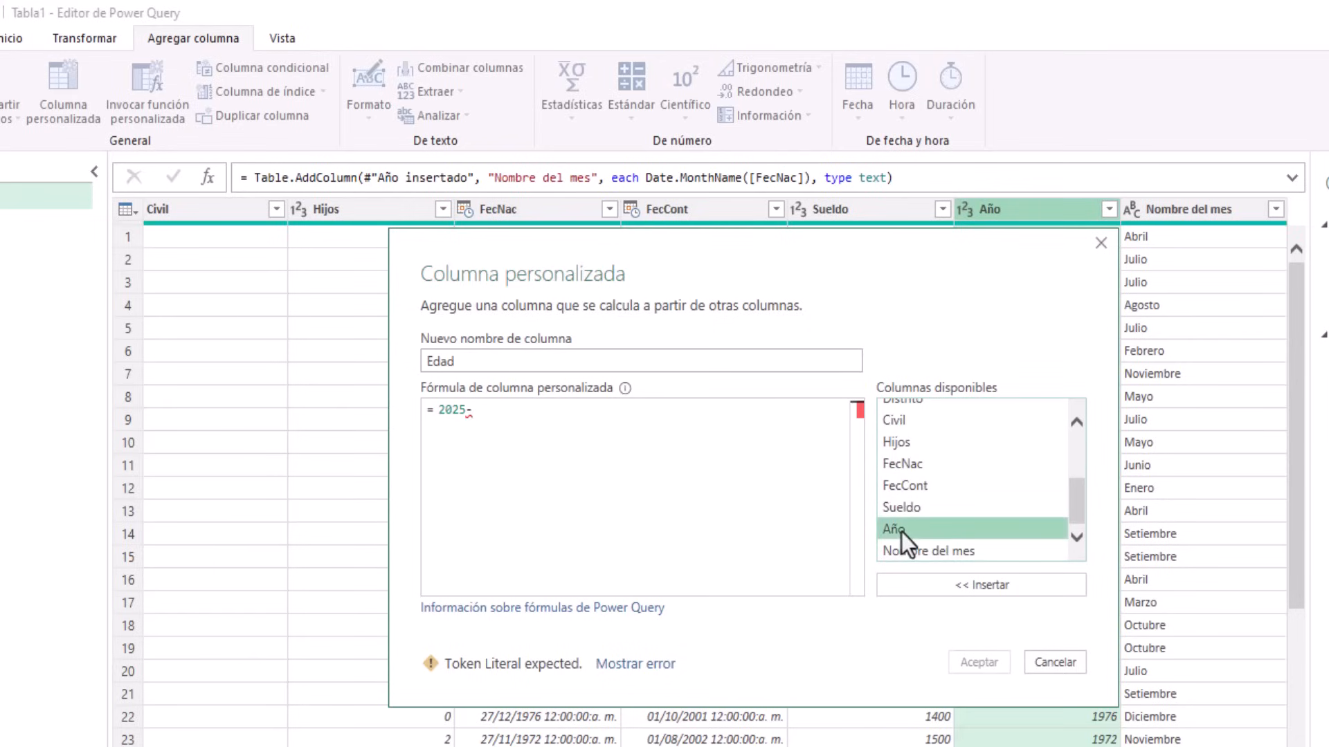
click(929, 587)
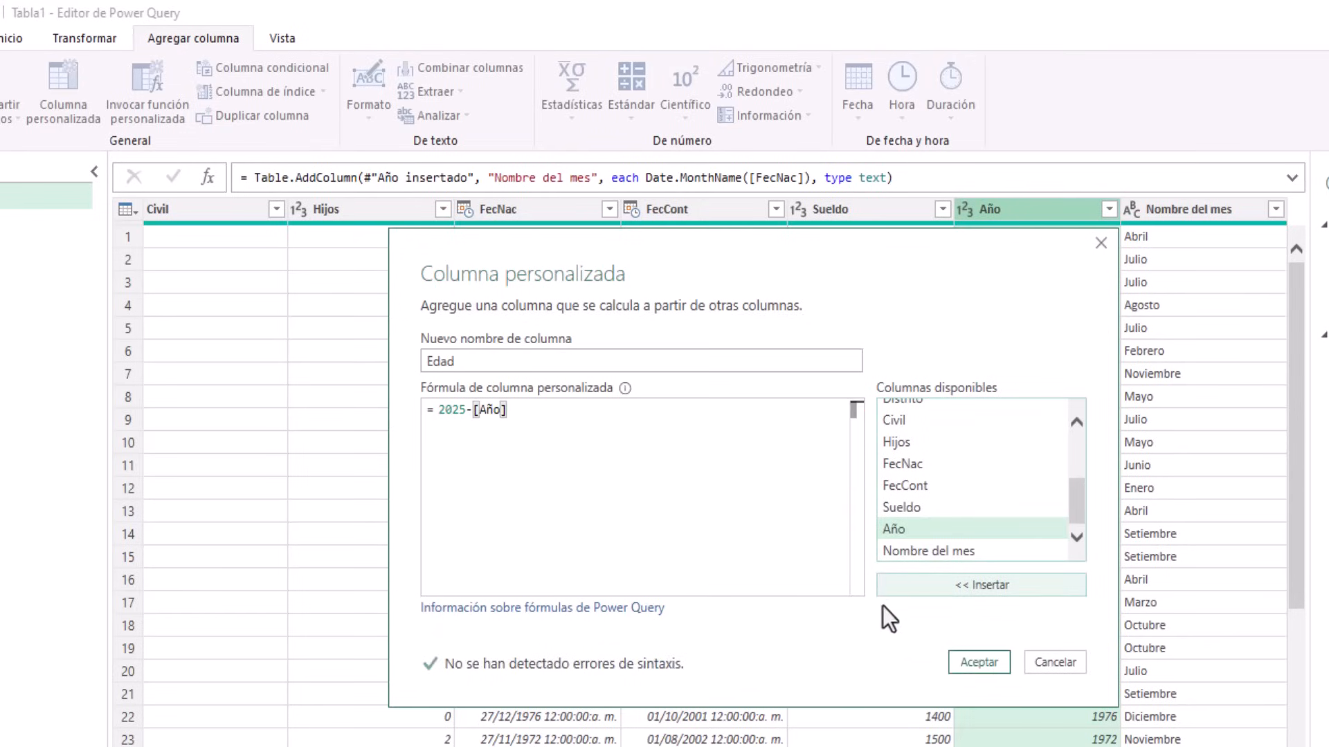
click(976, 663)
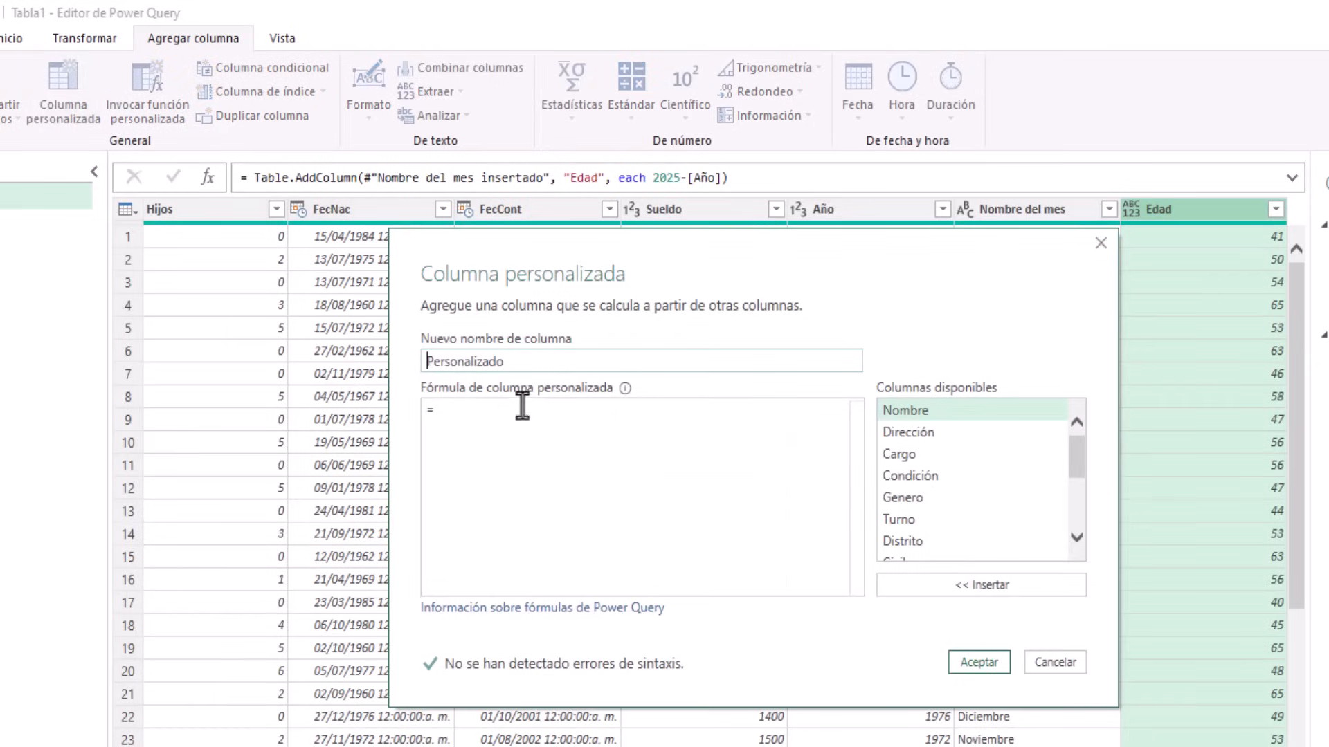
Create a custom column EDAD M with the formula Date.Year(DateTime.LocalNow())-[Año]
drag(520, 357, 383, 364)
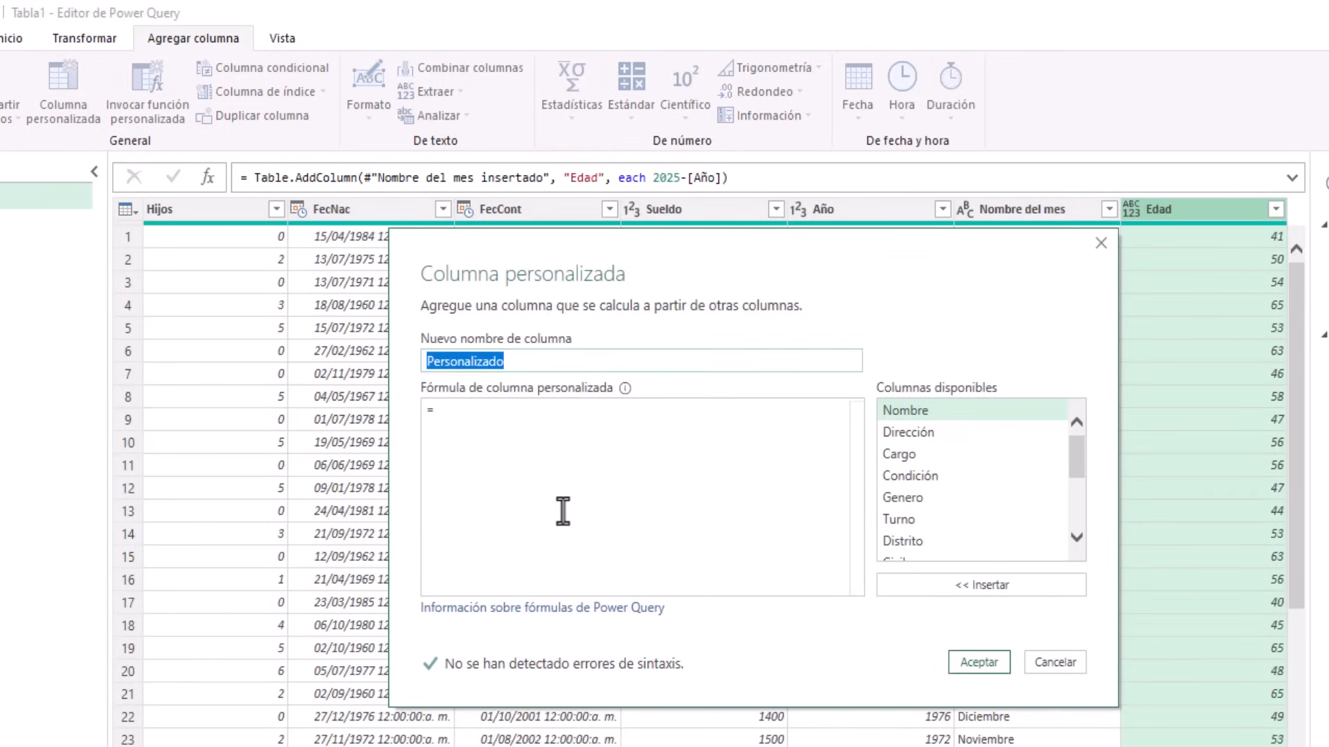
text(EDAD M)
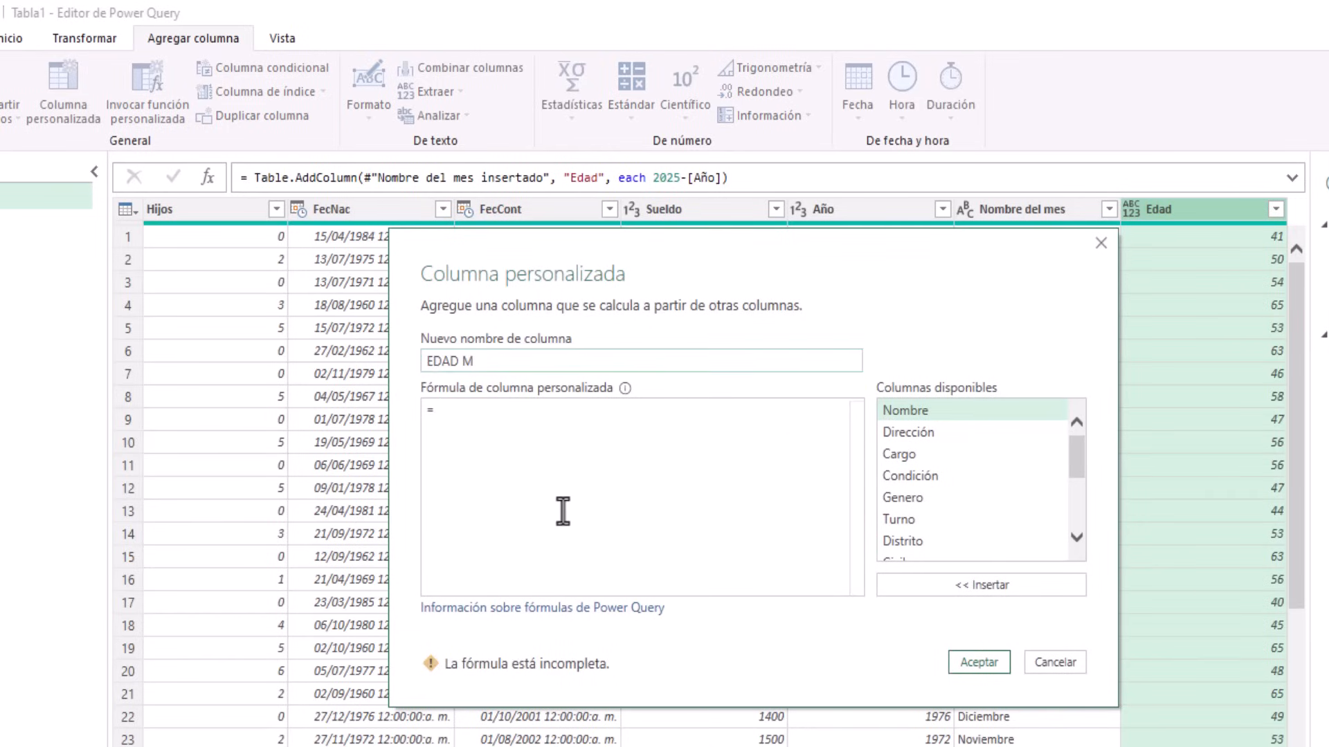
click(492, 418)
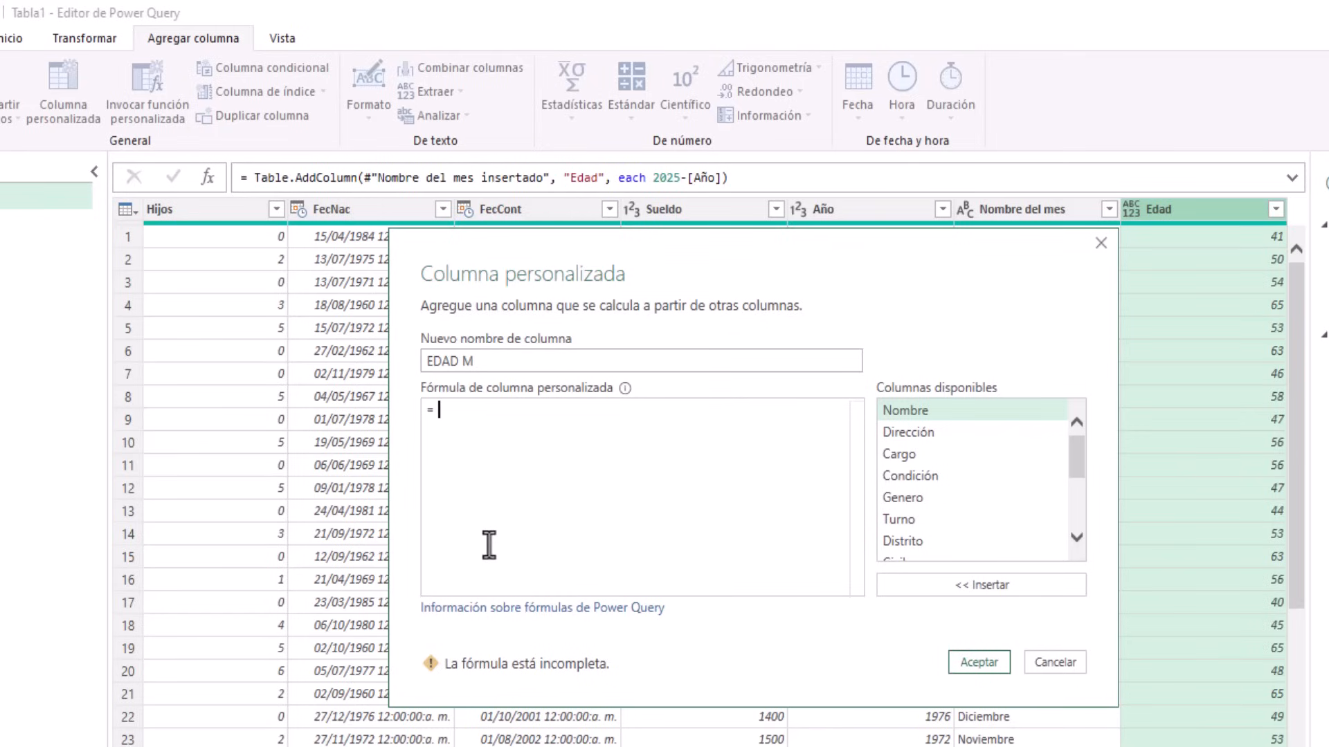
text(DateTime)
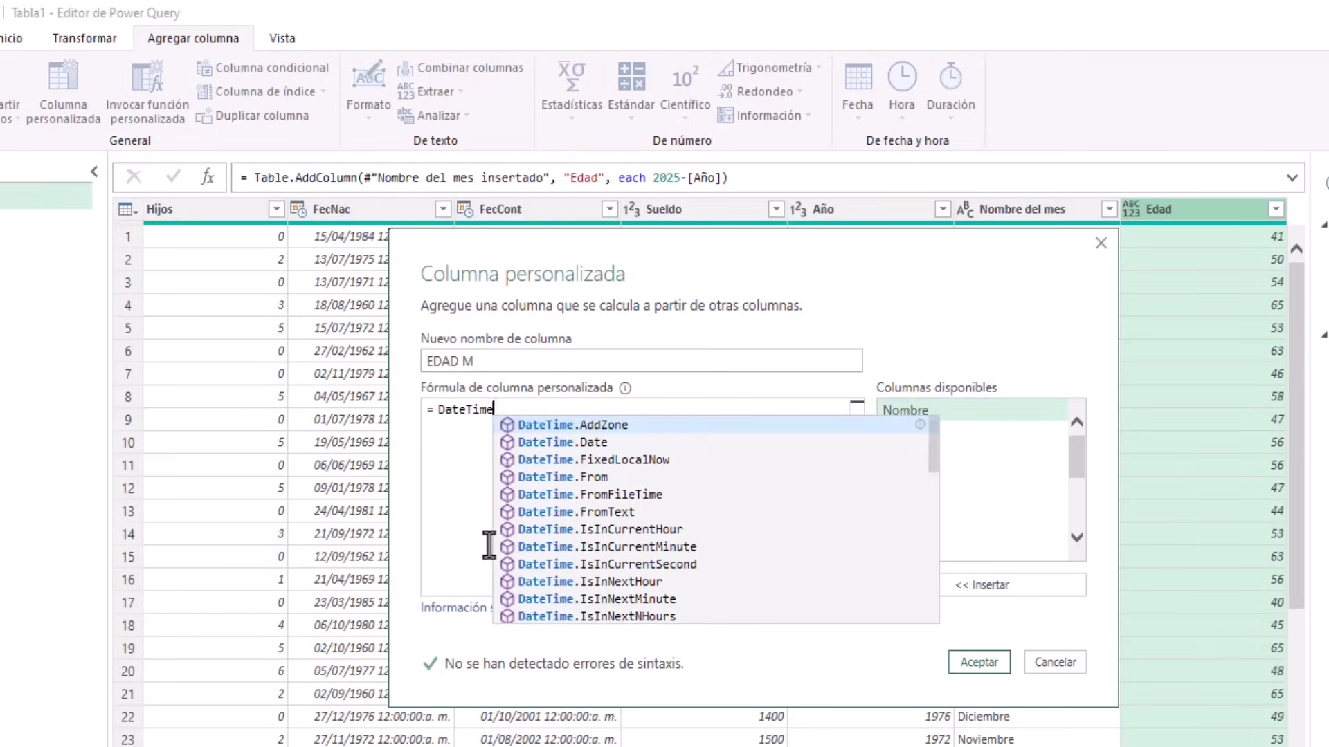
text(.Local)
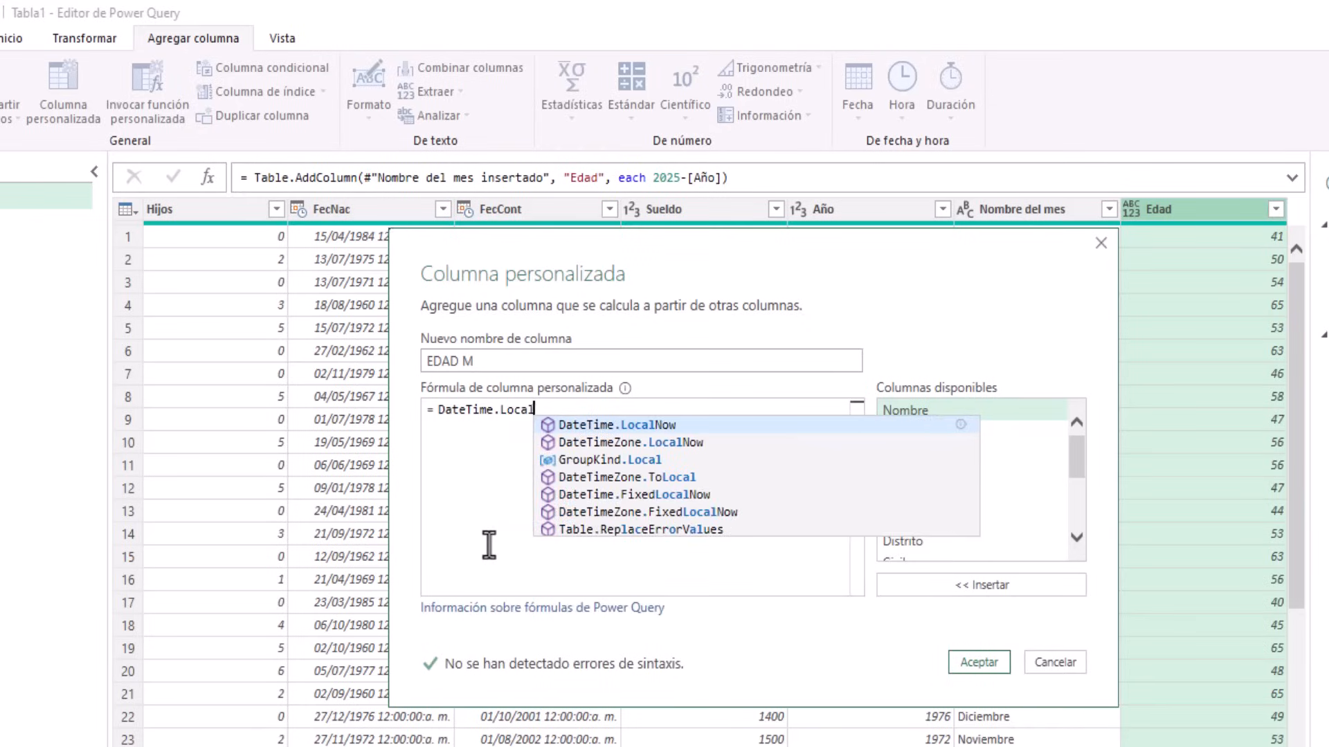
text(Now)
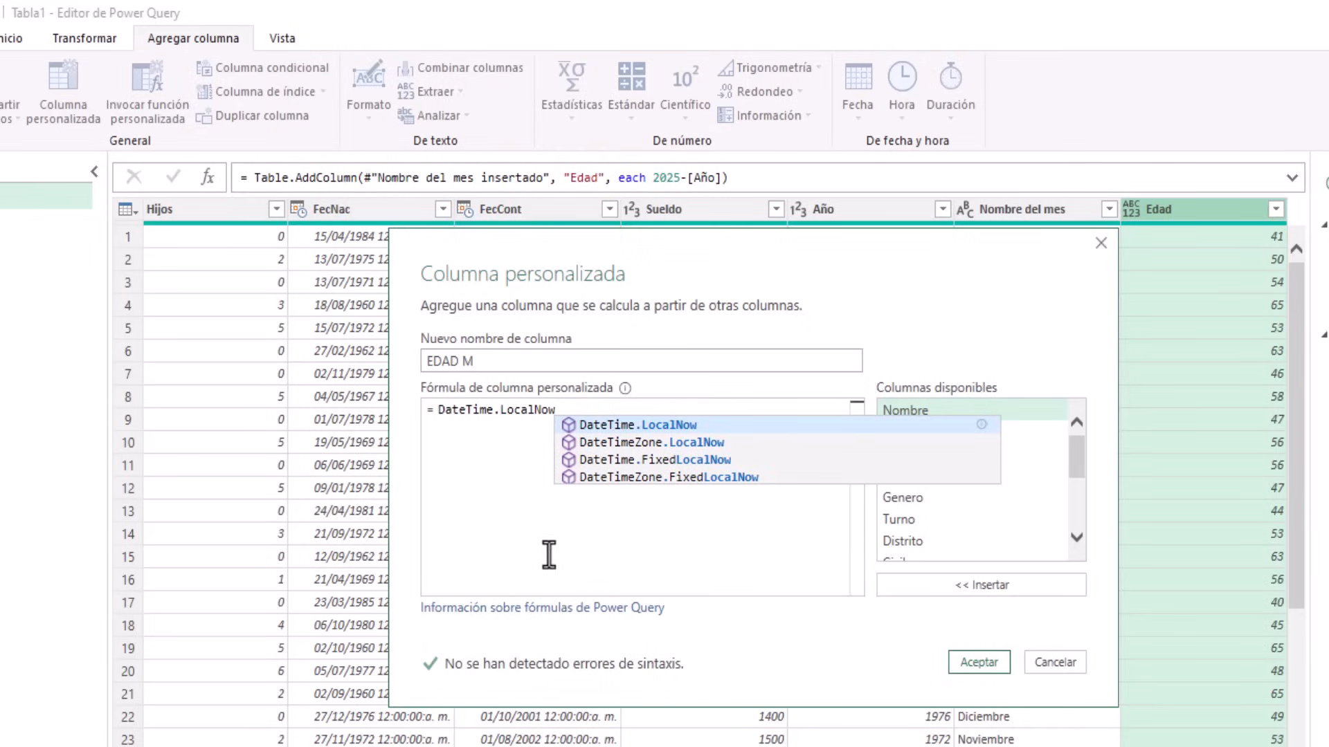
text(())
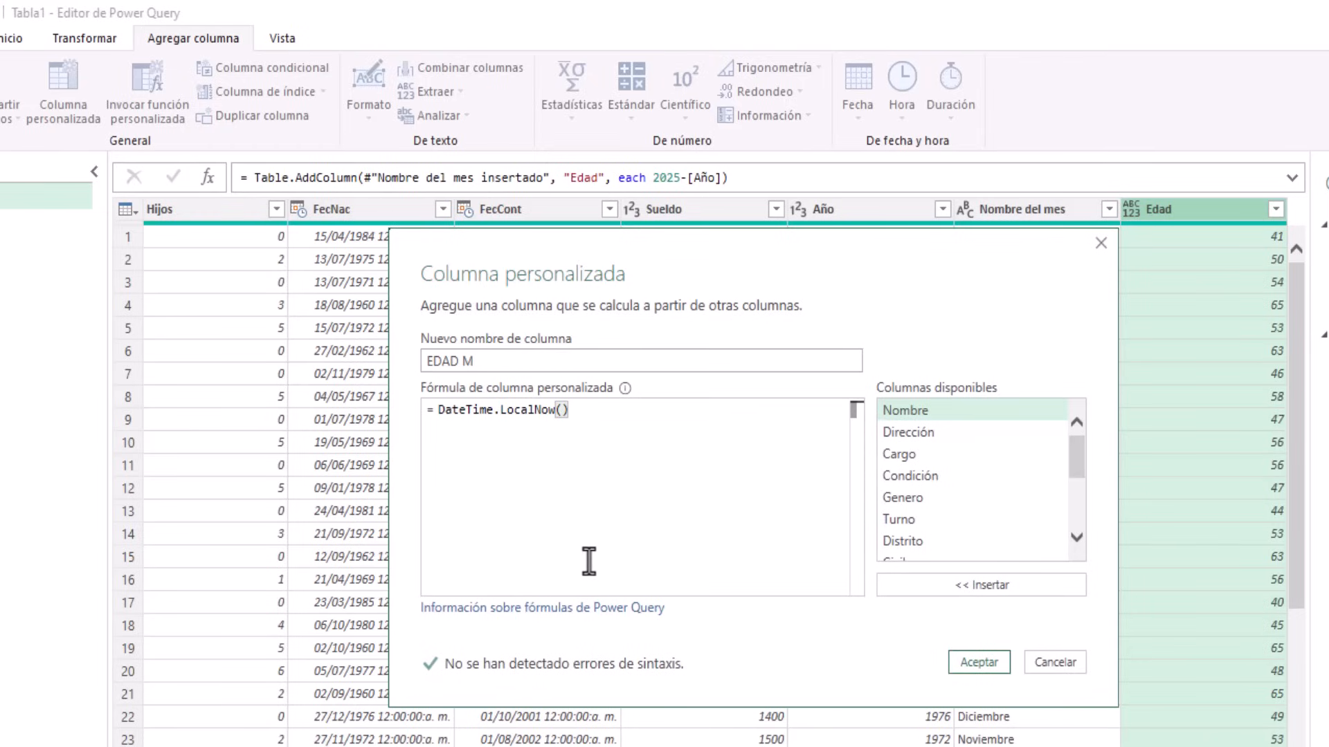
click(439, 411)
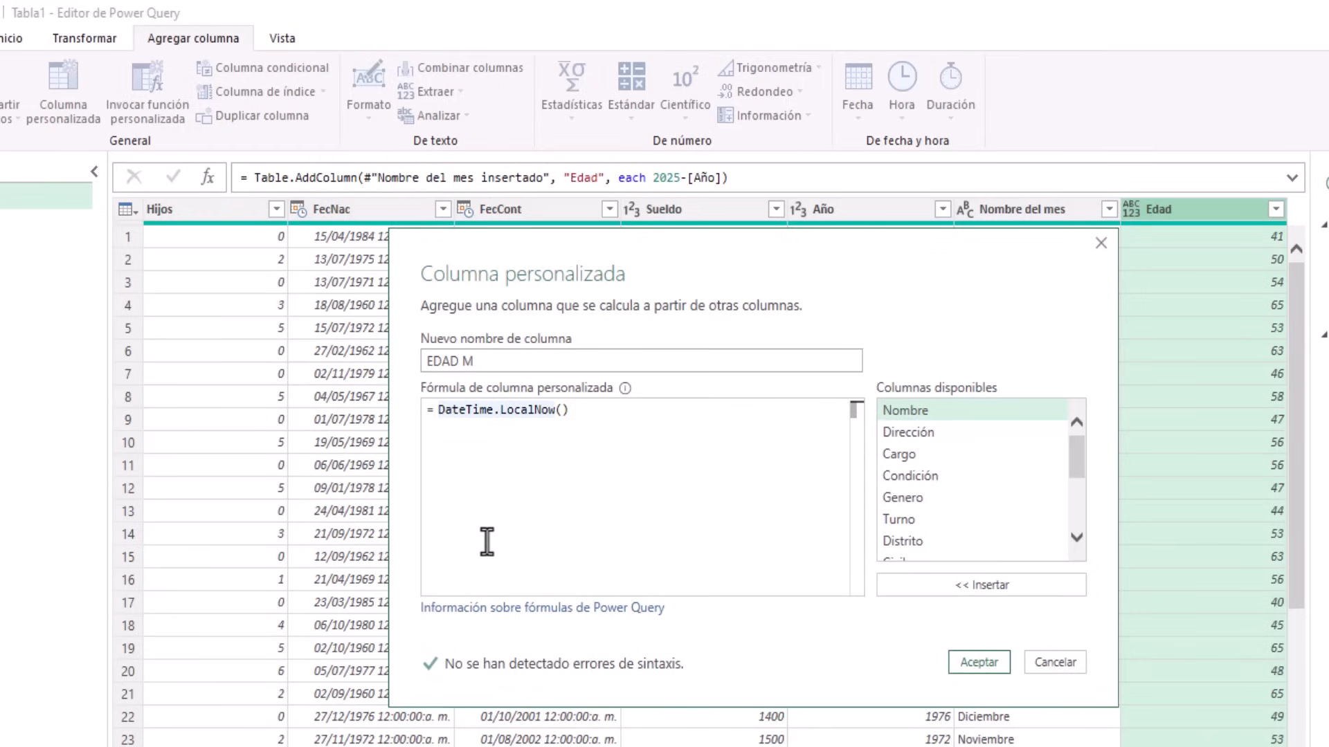
text(Date)
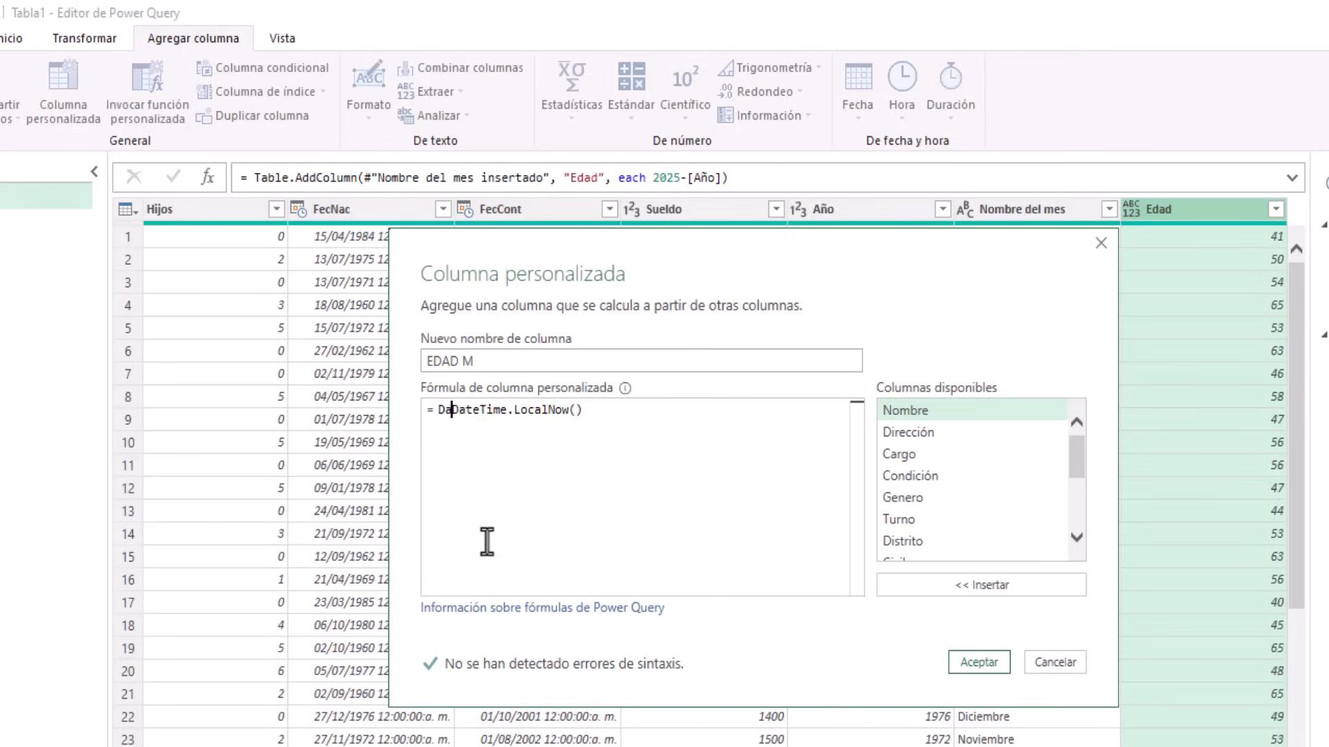
text(.Year)
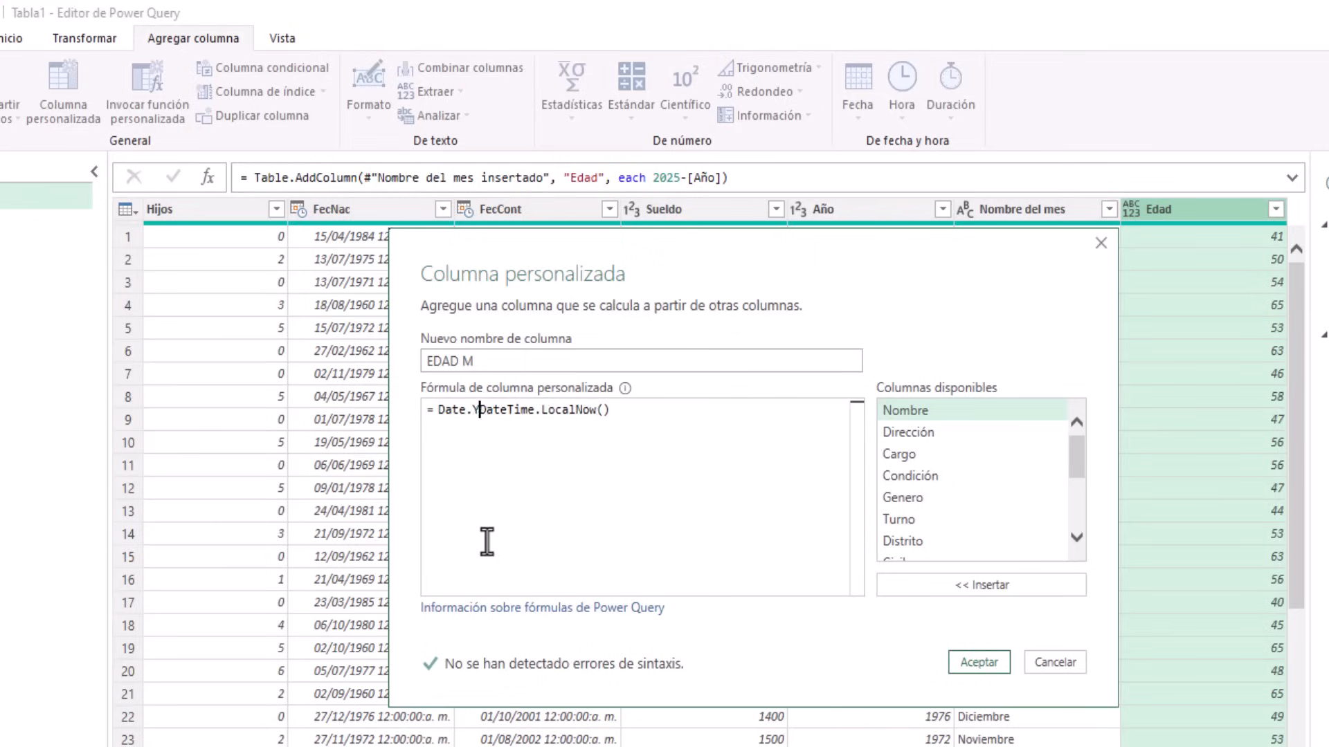
text(()
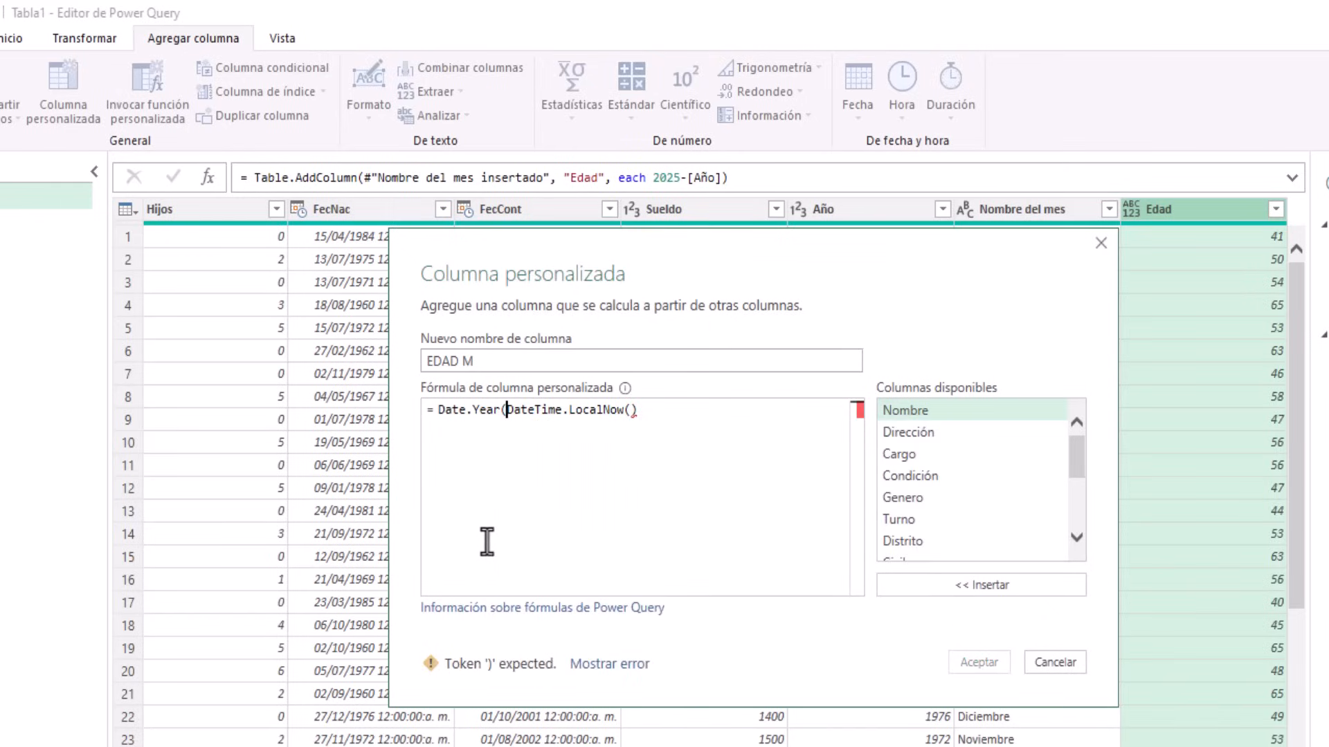
click(686, 414)
text())
text(-)
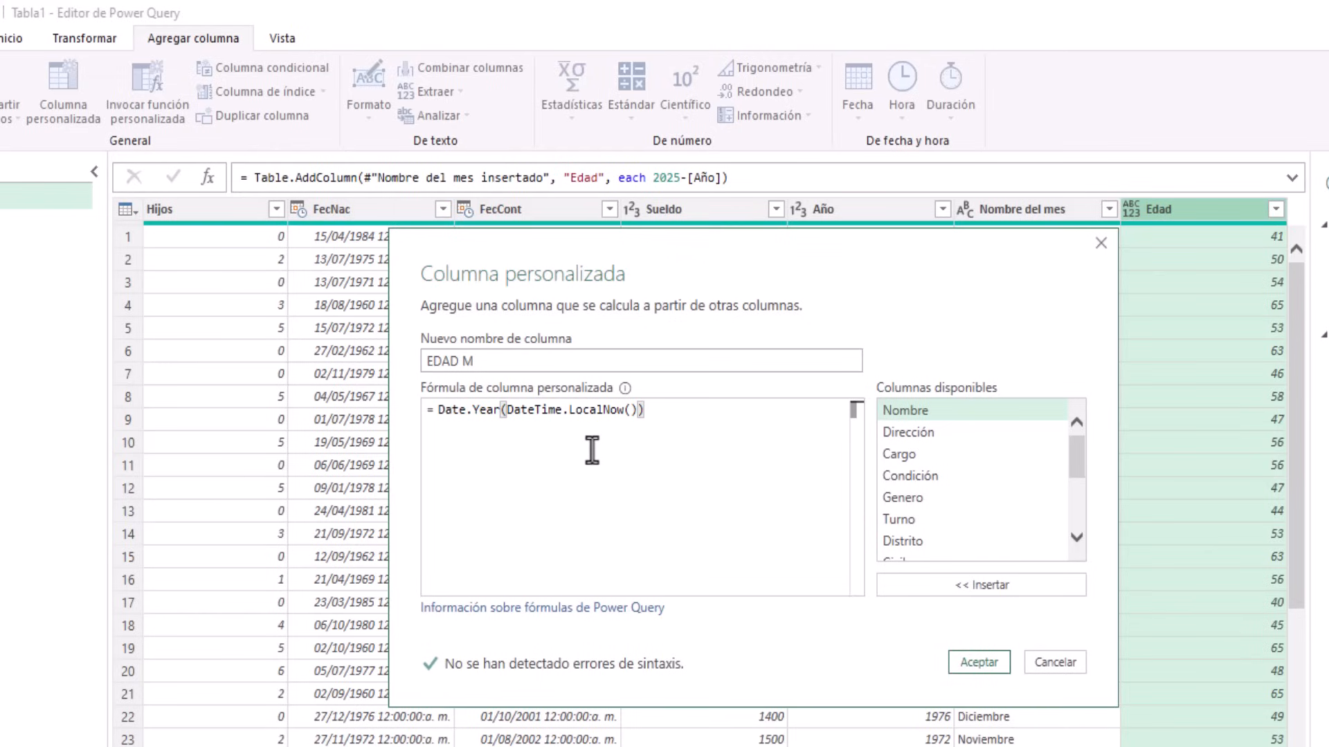
scroll(1037, 448, down, 3)
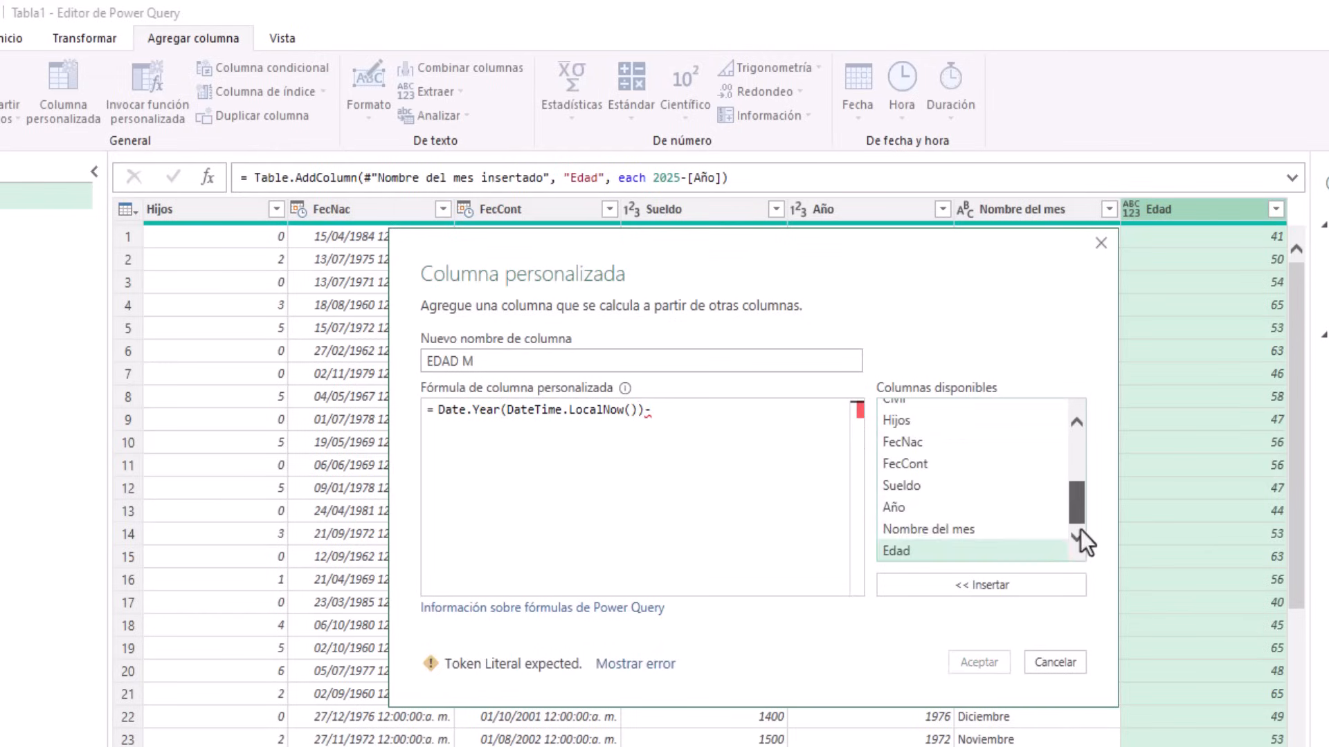
click(895, 510)
click(964, 587)
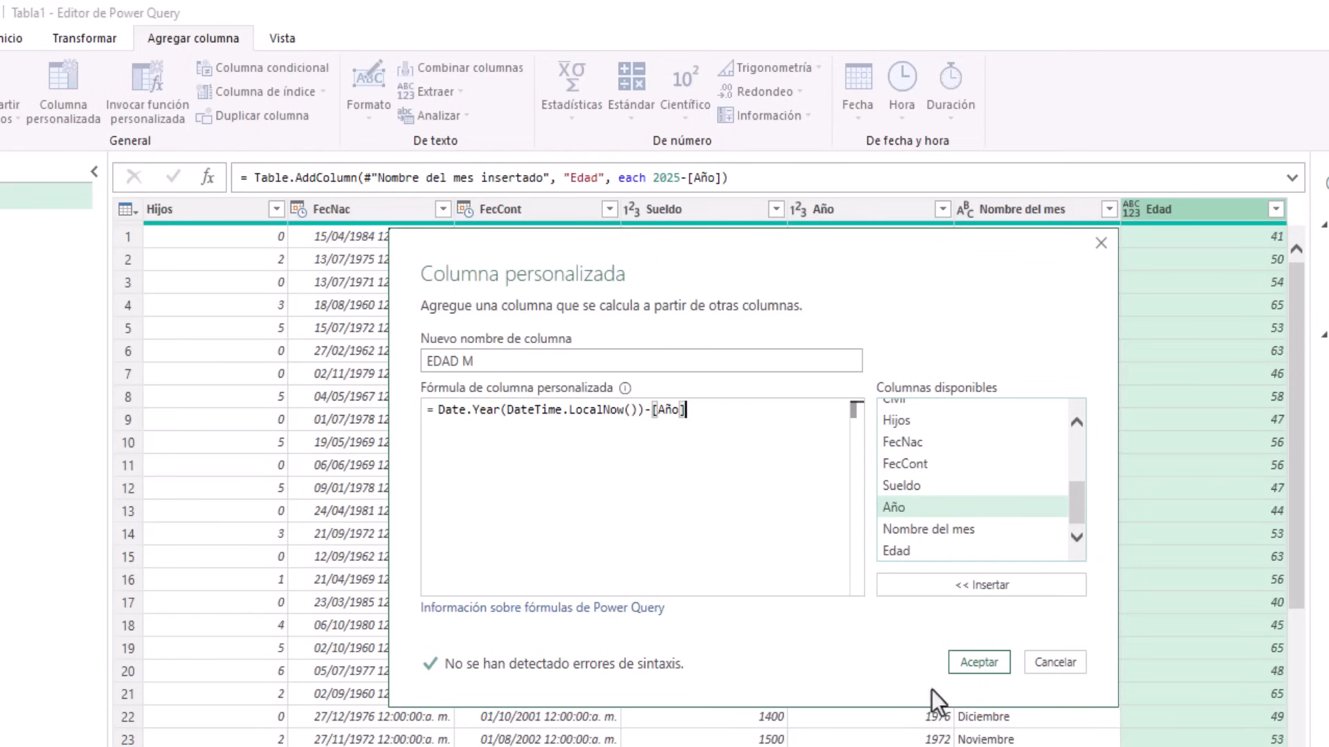
click(967, 664)
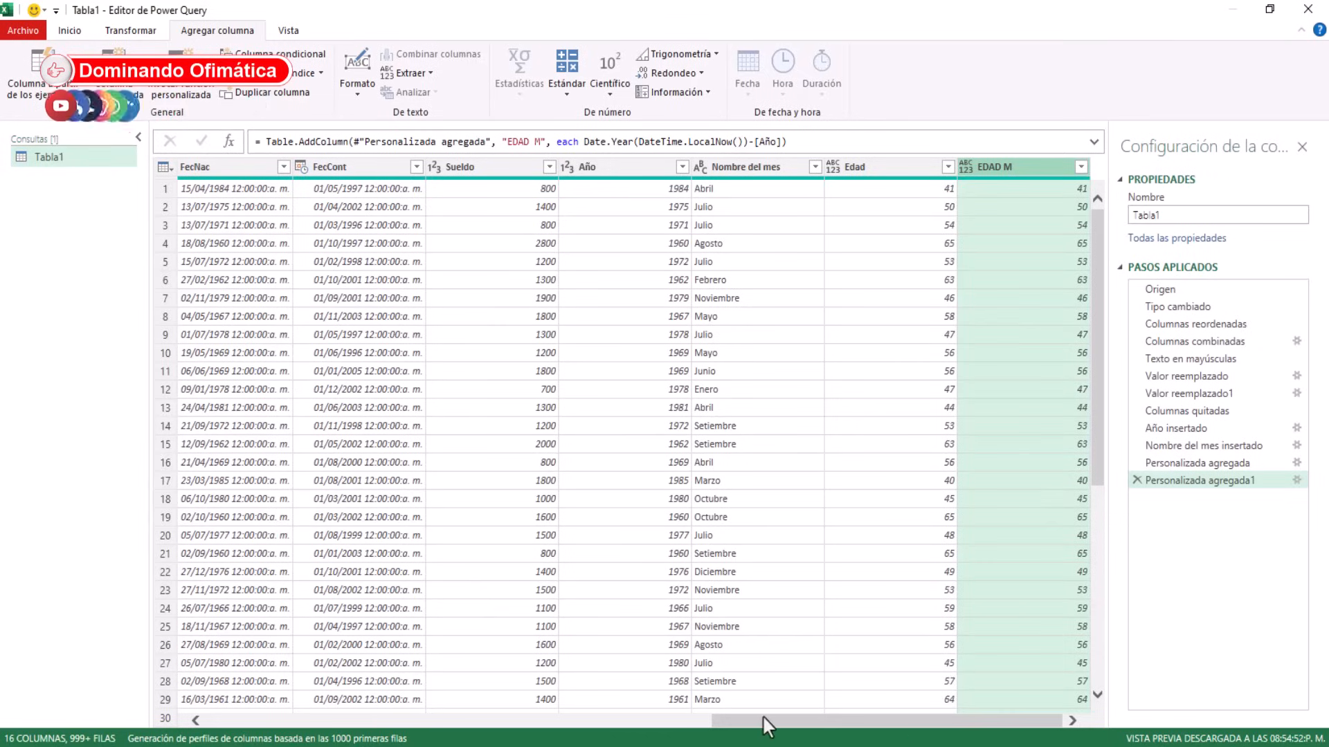
drag(742, 721, 208, 723)
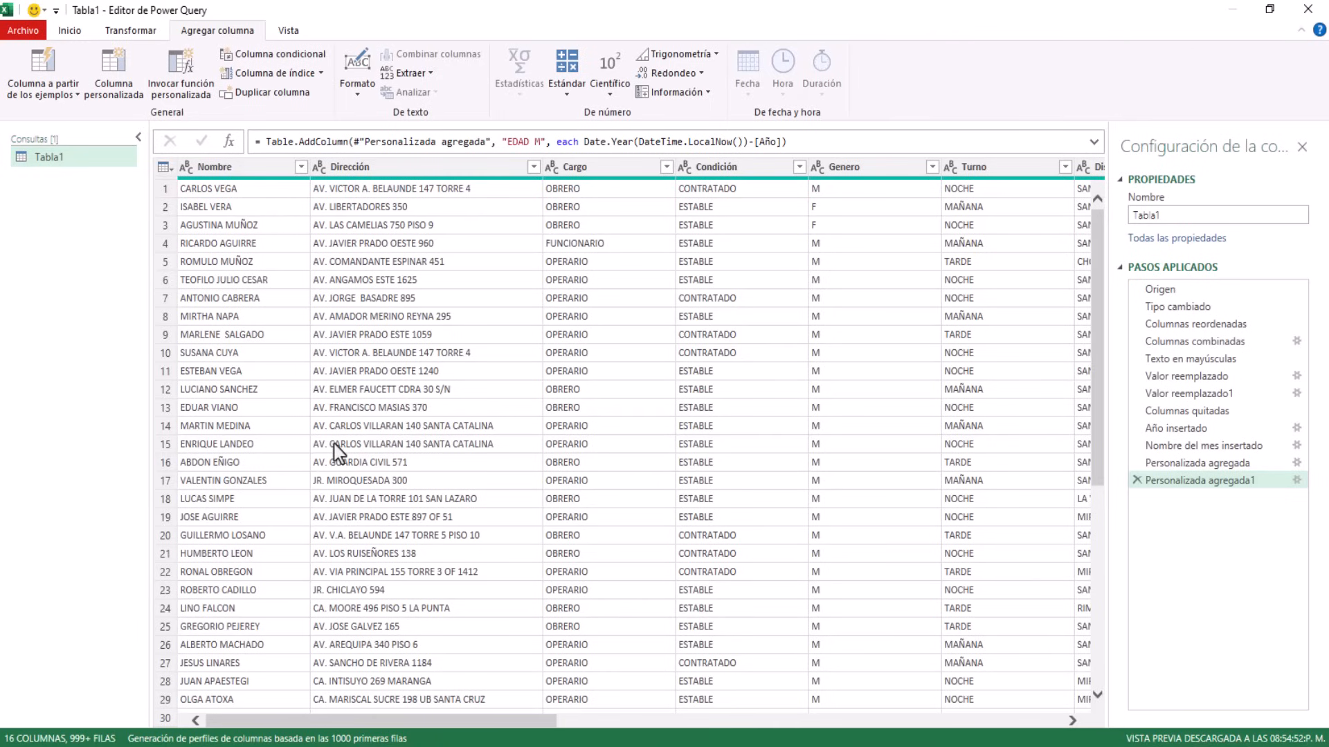
Use Cerrar y cargar from the Inicio tab to load Tabla1 into Excel
click(70, 31)
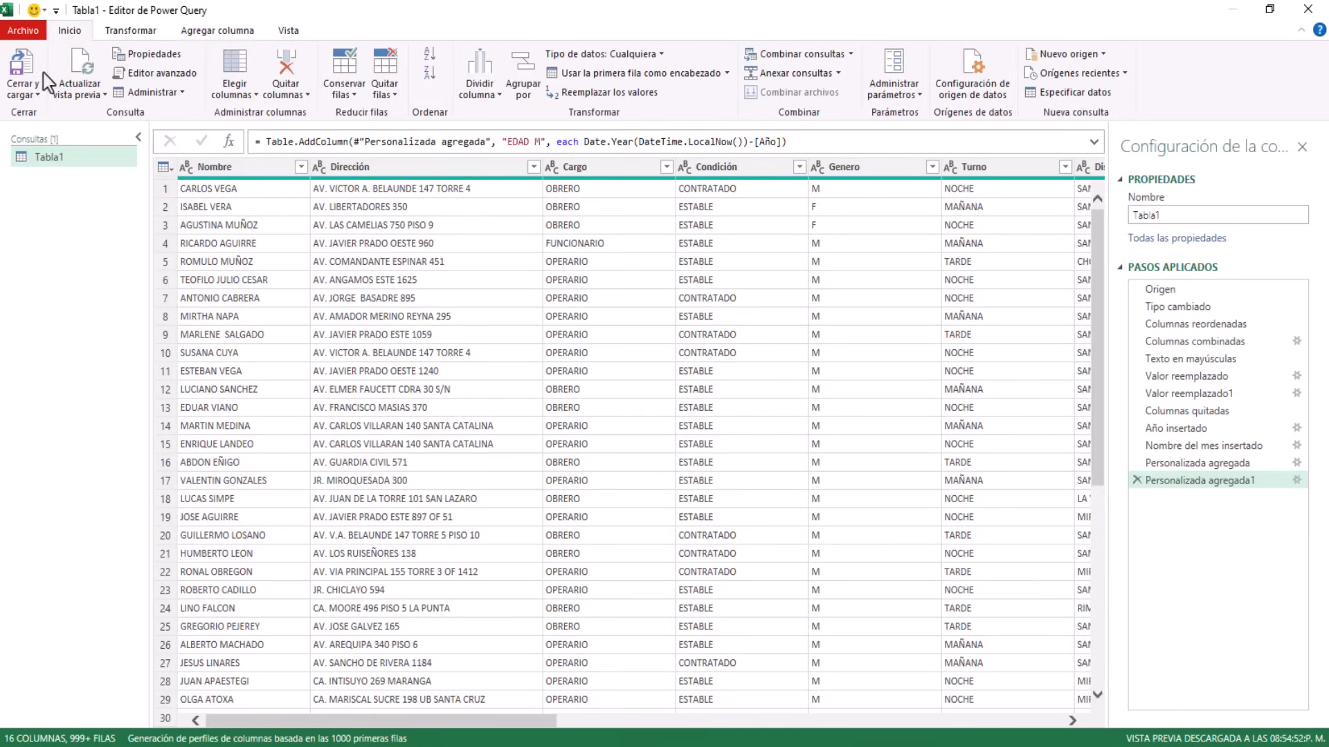
click(37, 95)
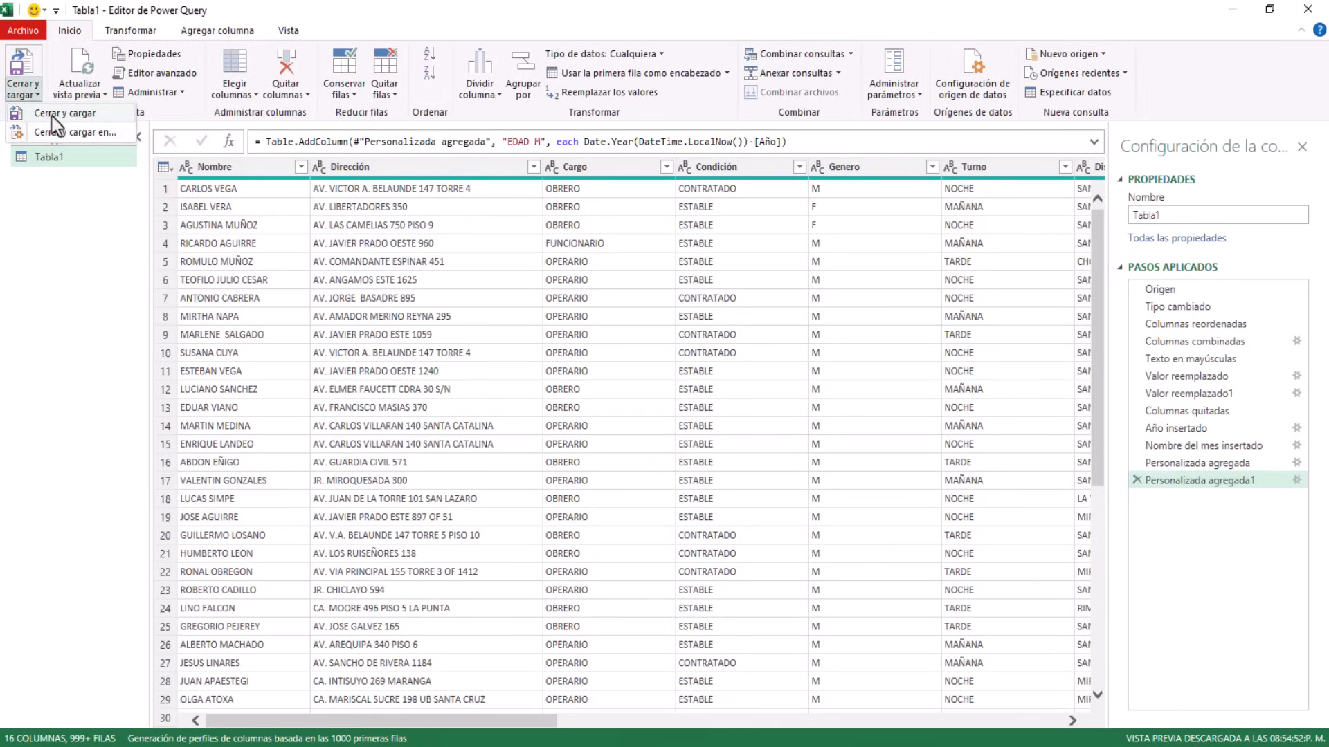
click(53, 117)
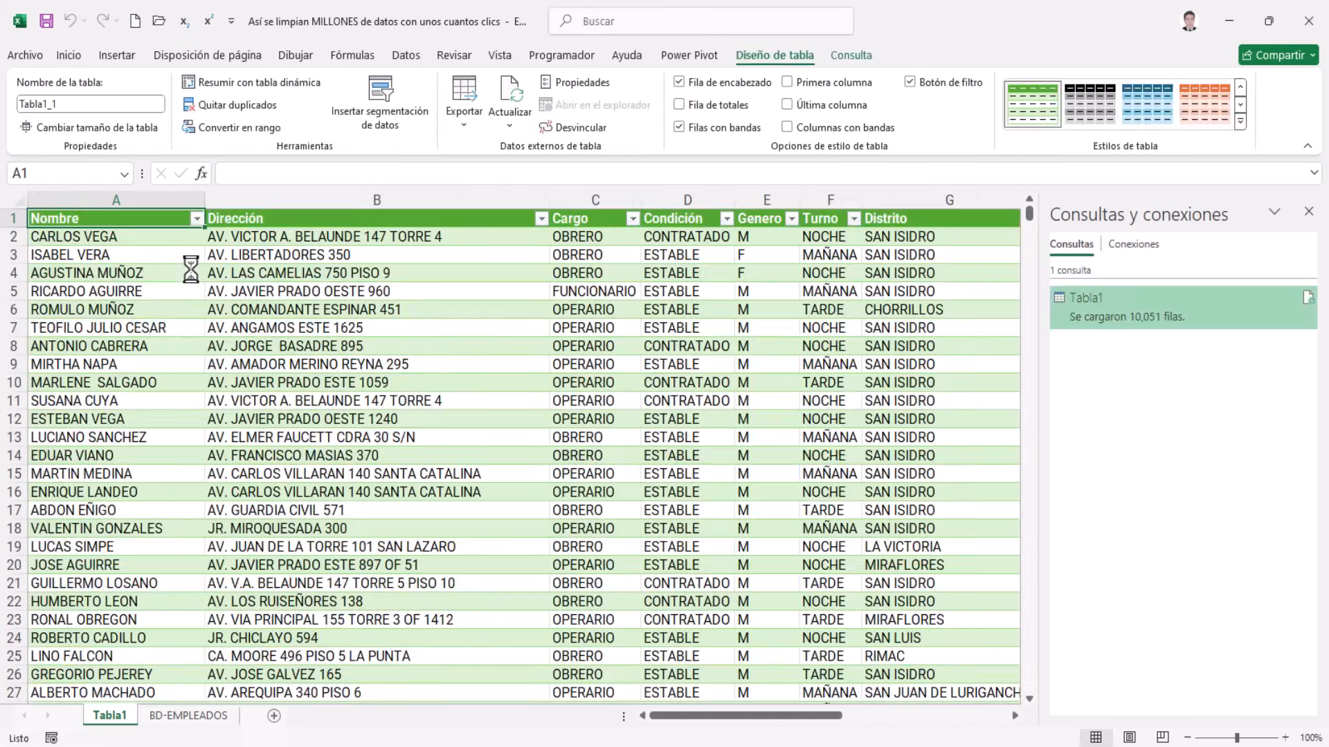
Close the Consultas y conexiones pane and turn off banded rows on the loaded table
click(1309, 211)
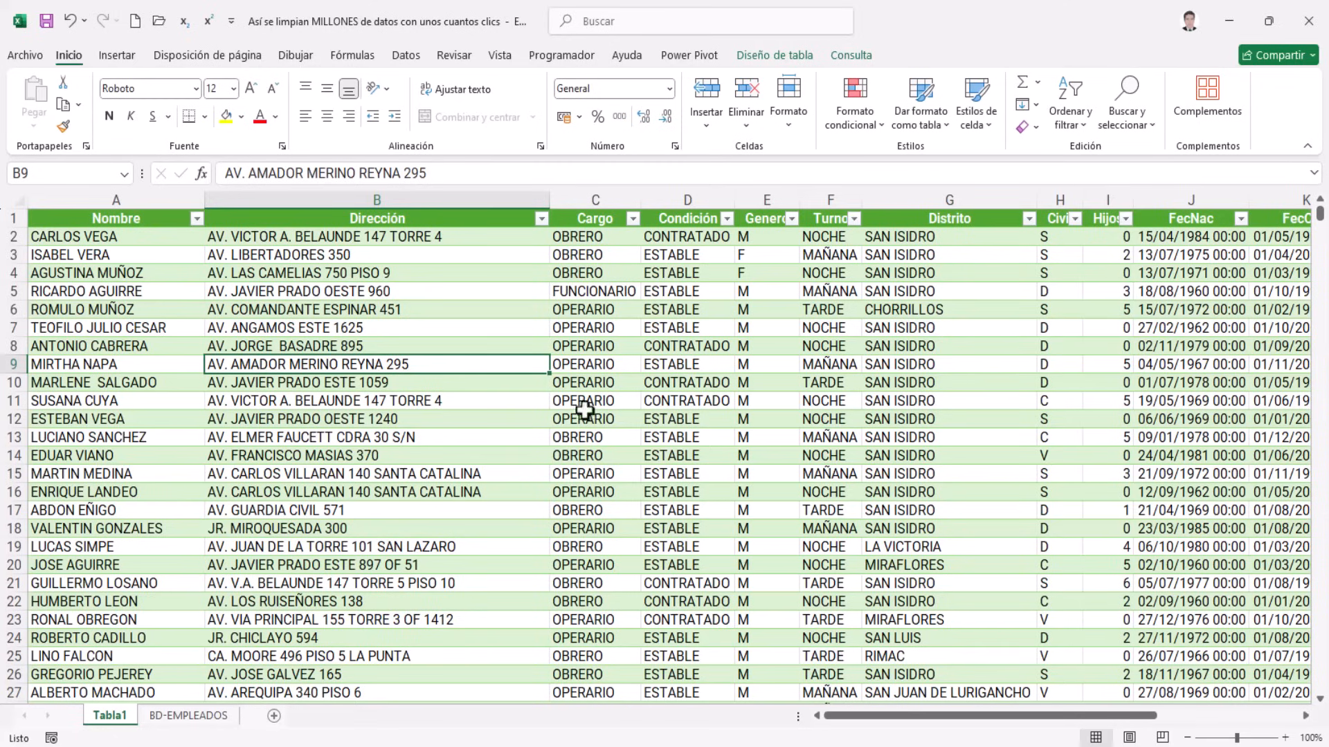
click(607, 283)
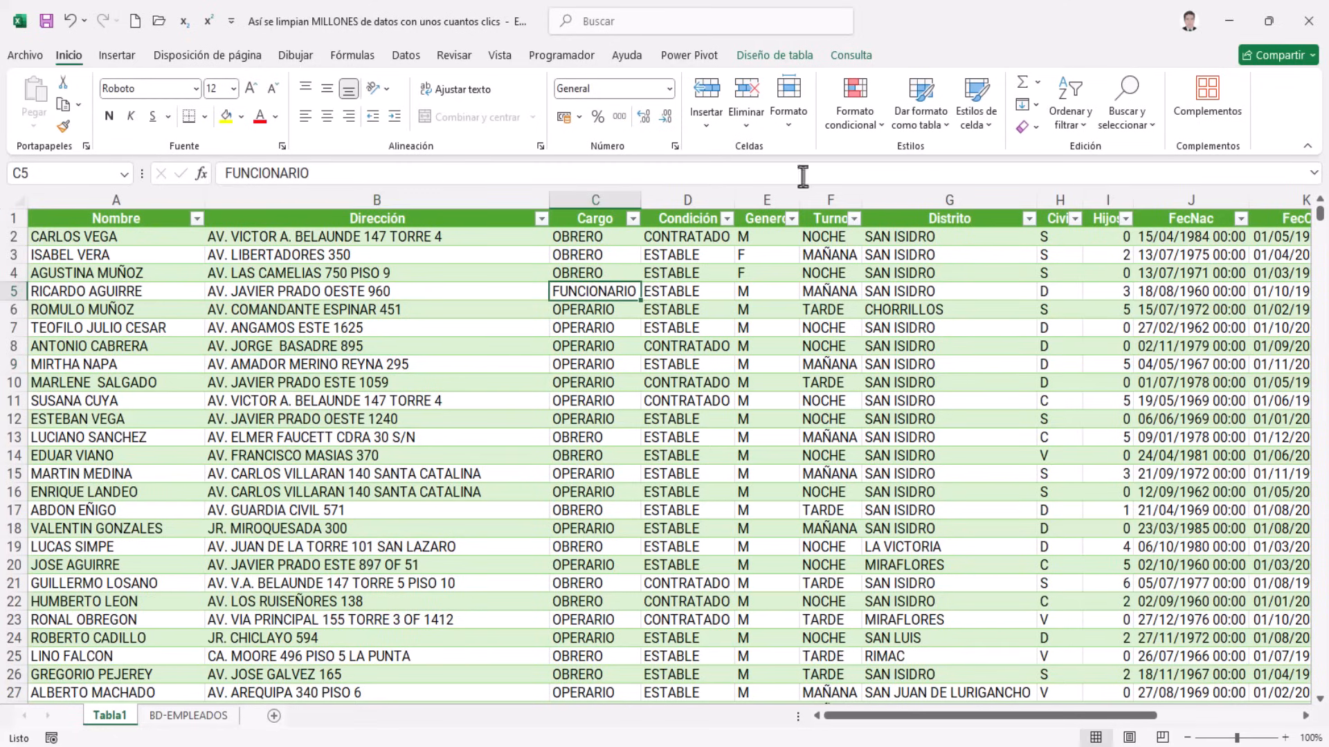
click(802, 57)
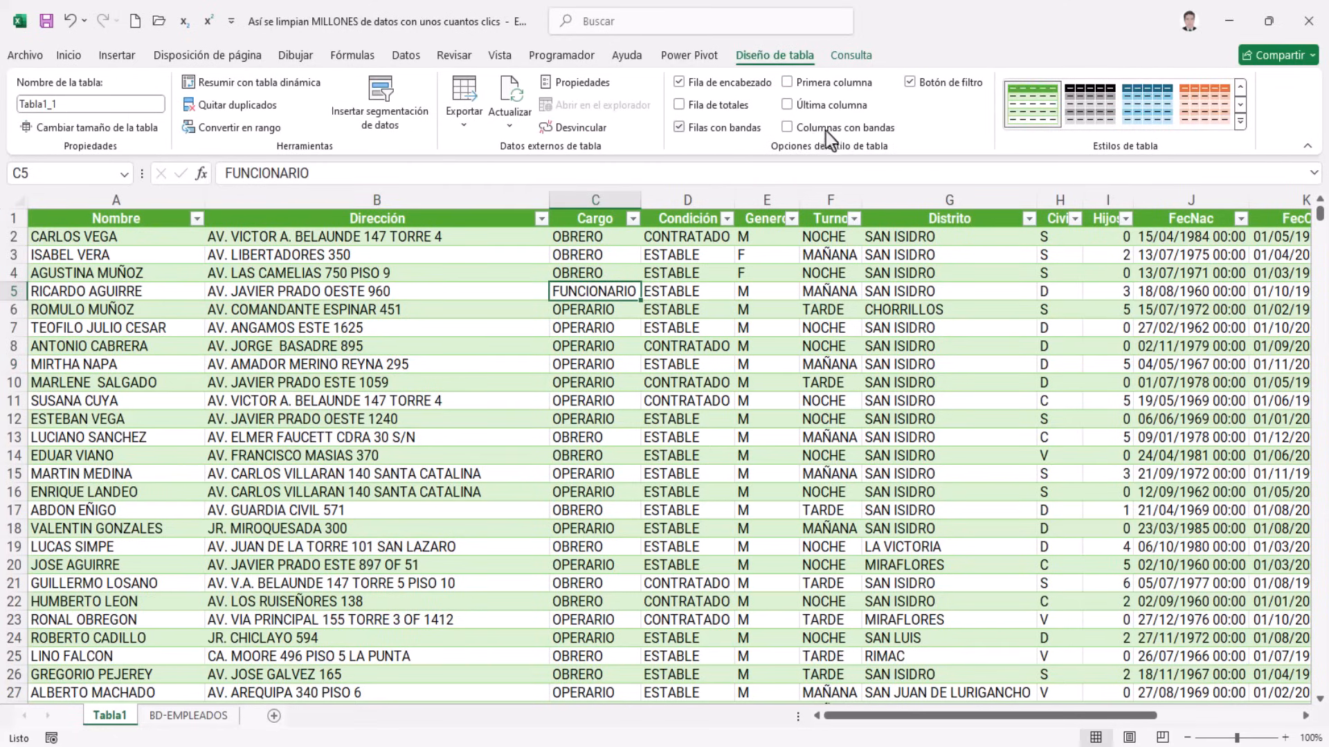
click(908, 83)
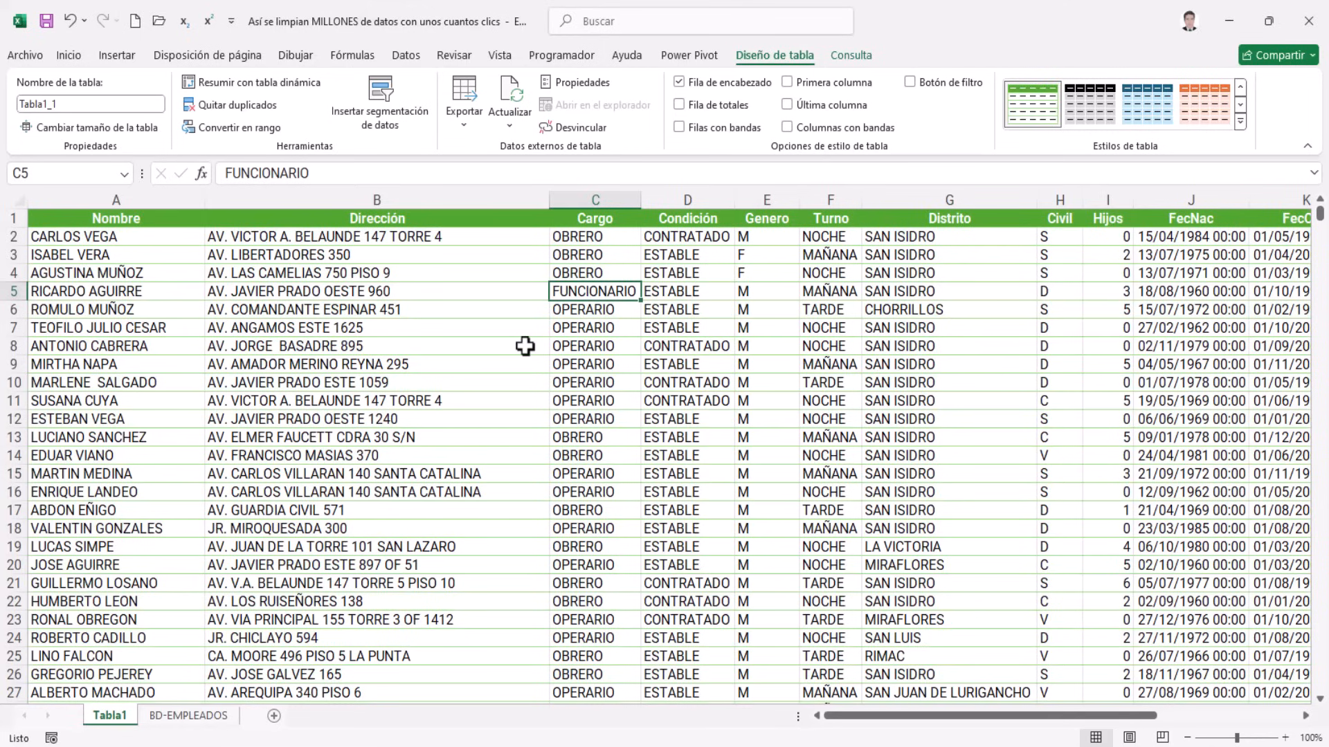
Rename the table from Tabla1_1 to BD
click(523, 345)
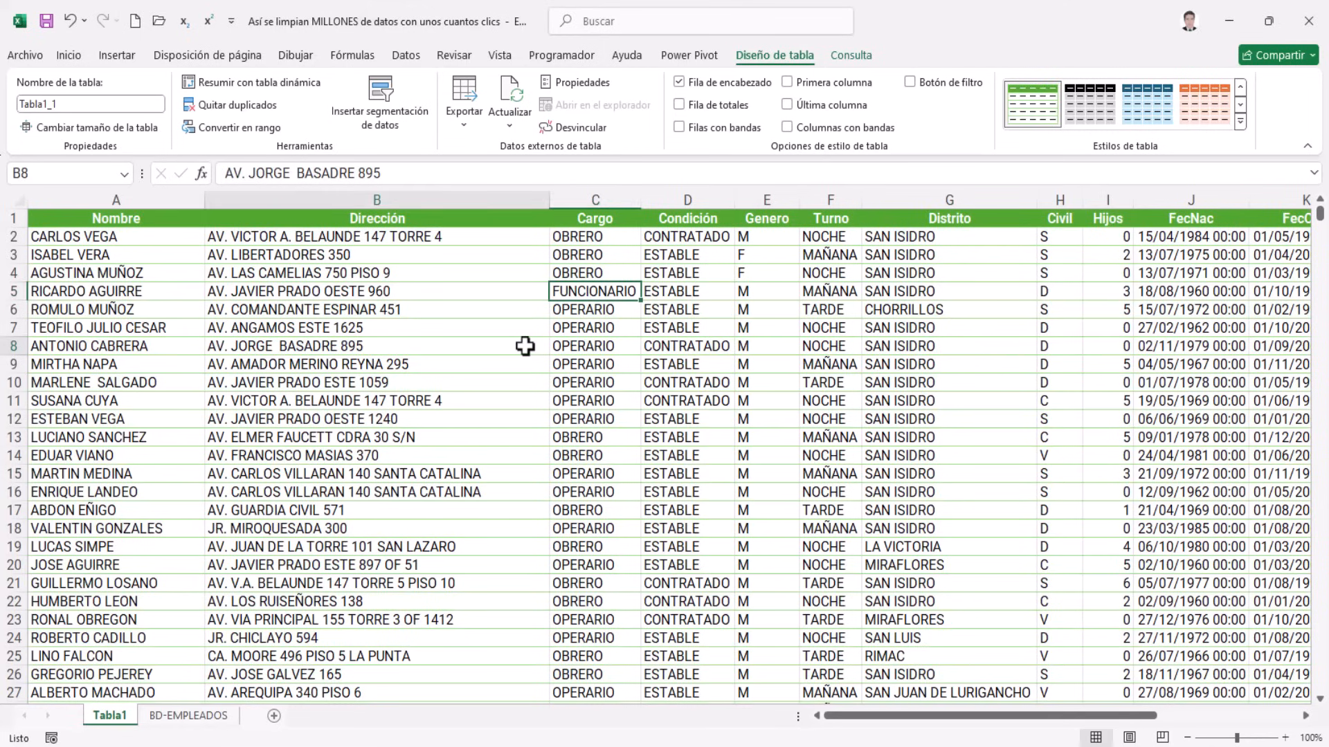
click(64, 102)
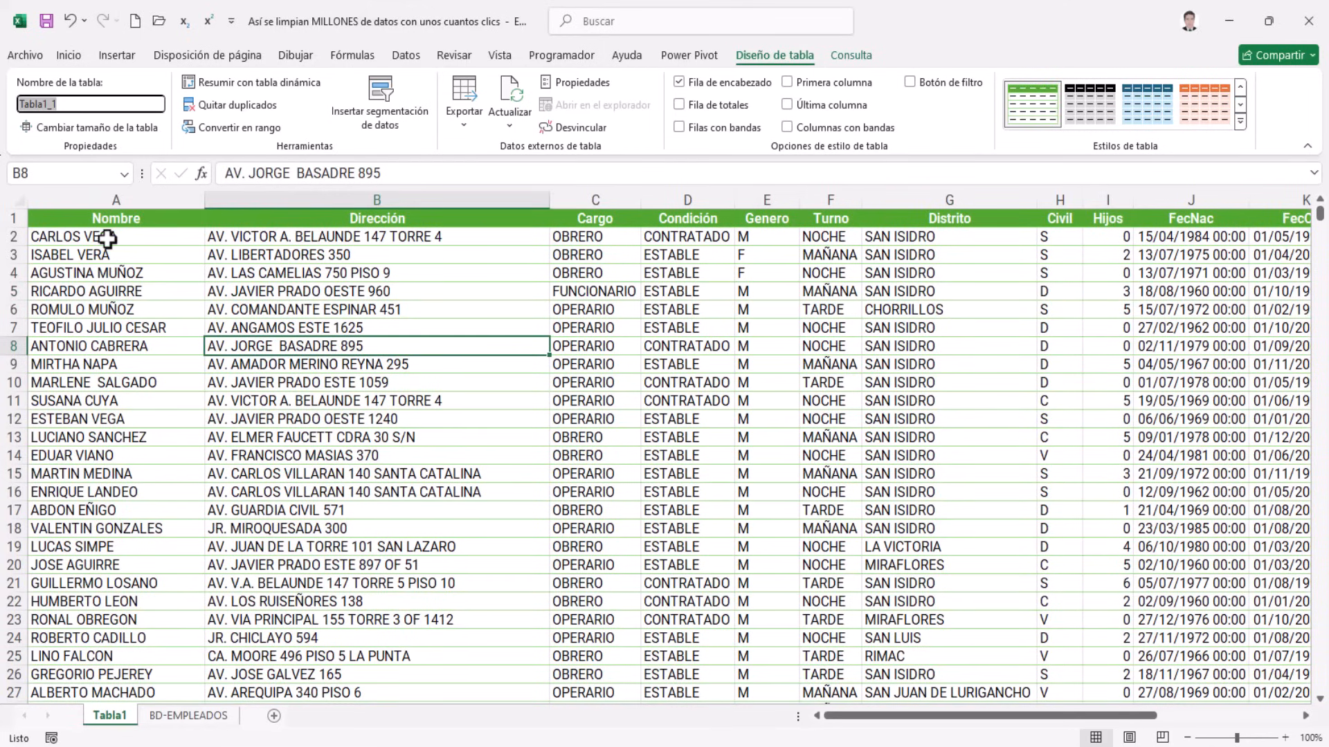
text(BD)
key(Return)
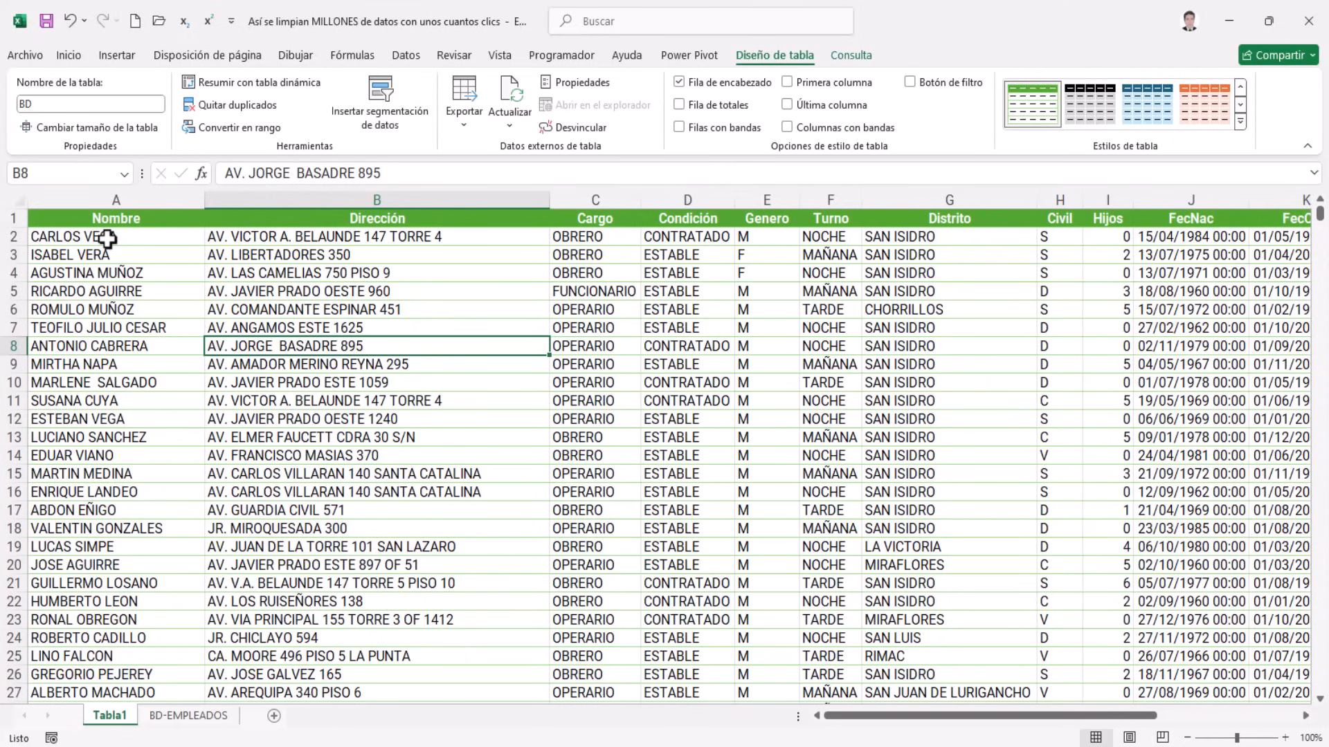
click(402, 369)
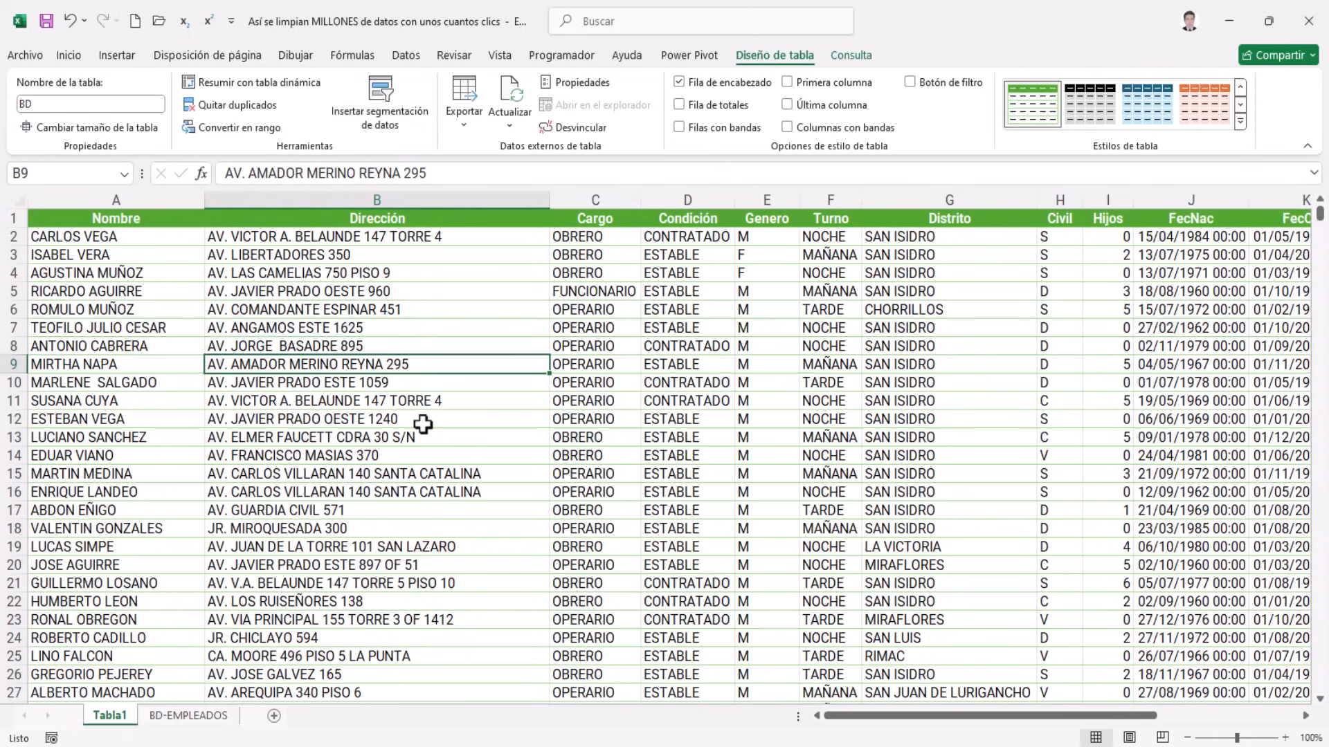
click(361, 491)
drag(913, 720, 1131, 709)
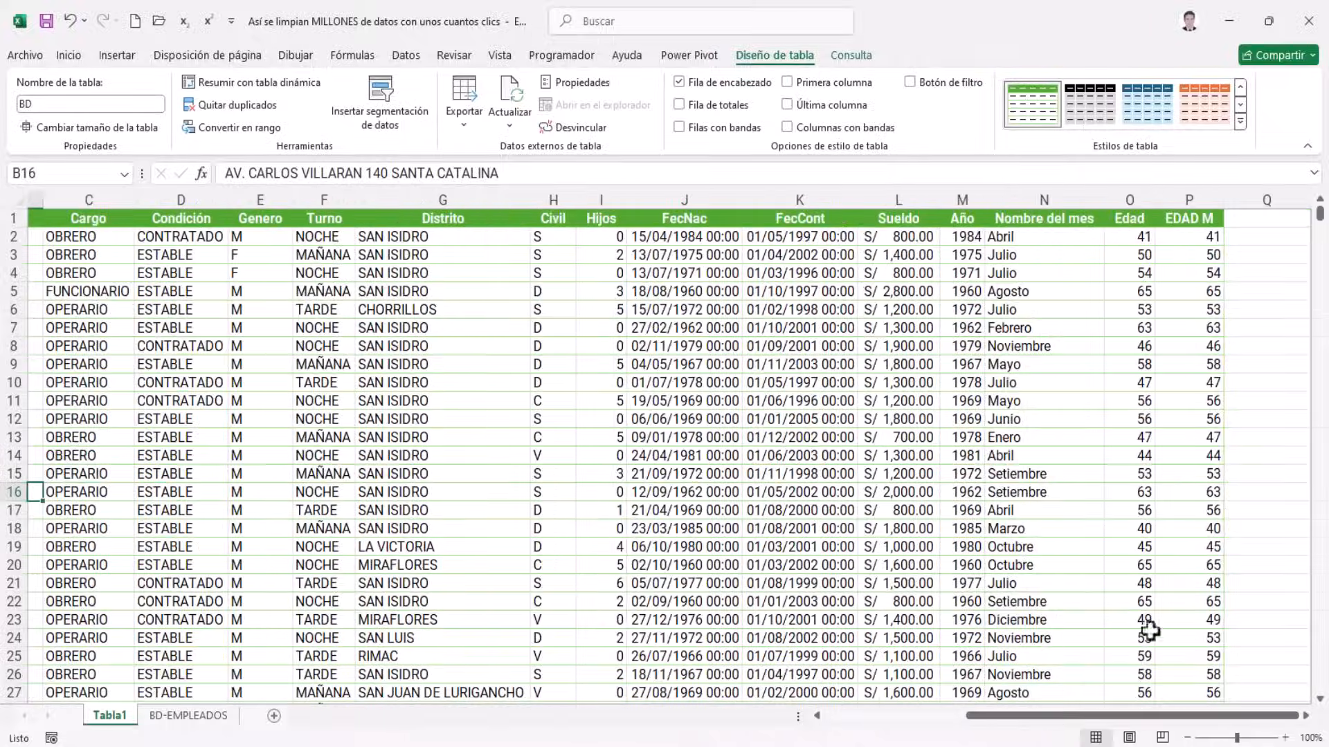
click(1052, 240)
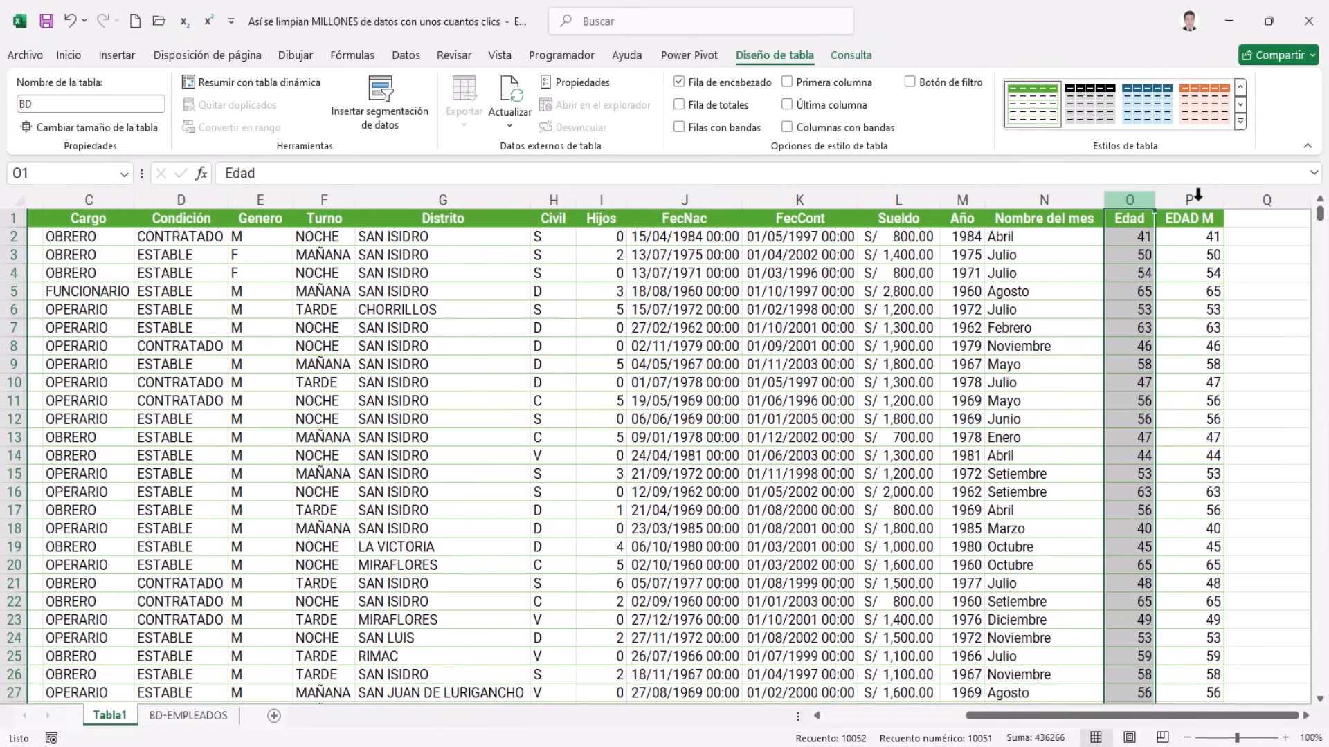
click(1188, 201)
click(927, 350)
click(718, 434)
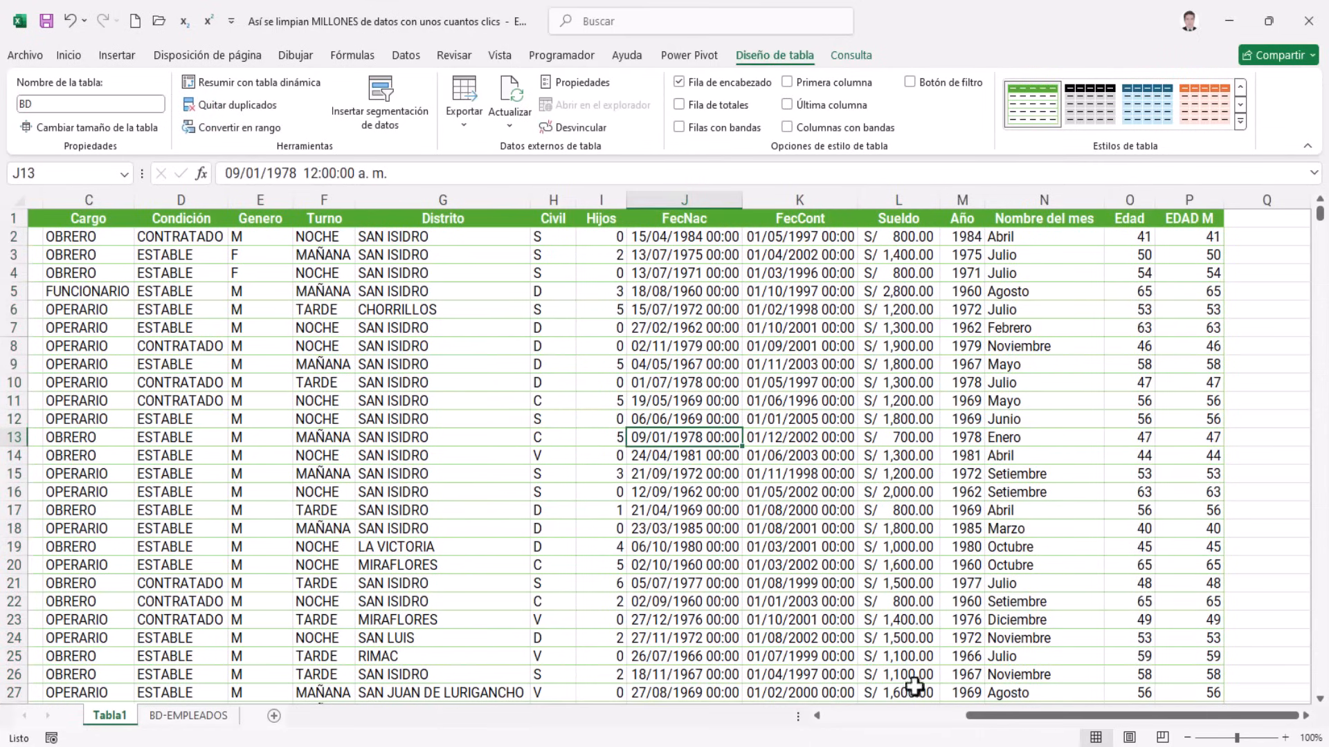
drag(1024, 715, 409, 647)
click(250, 420)
click(112, 384)
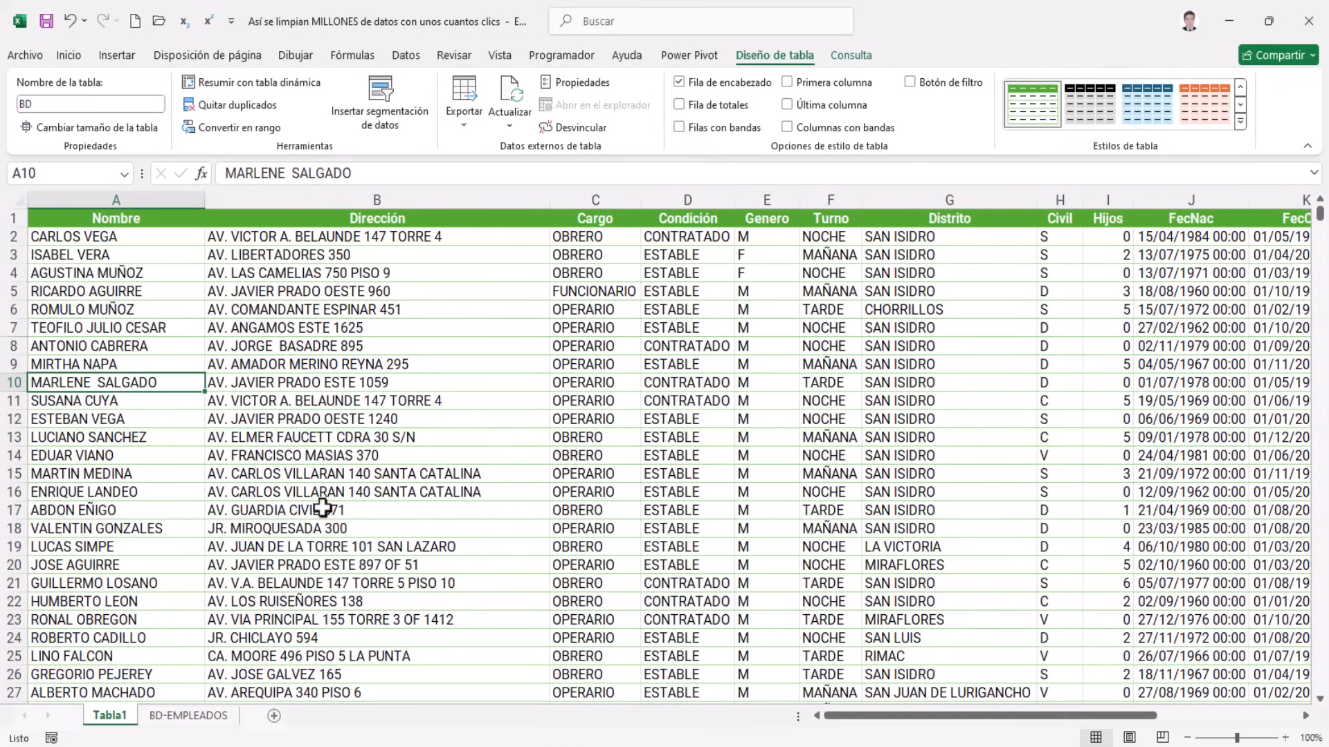